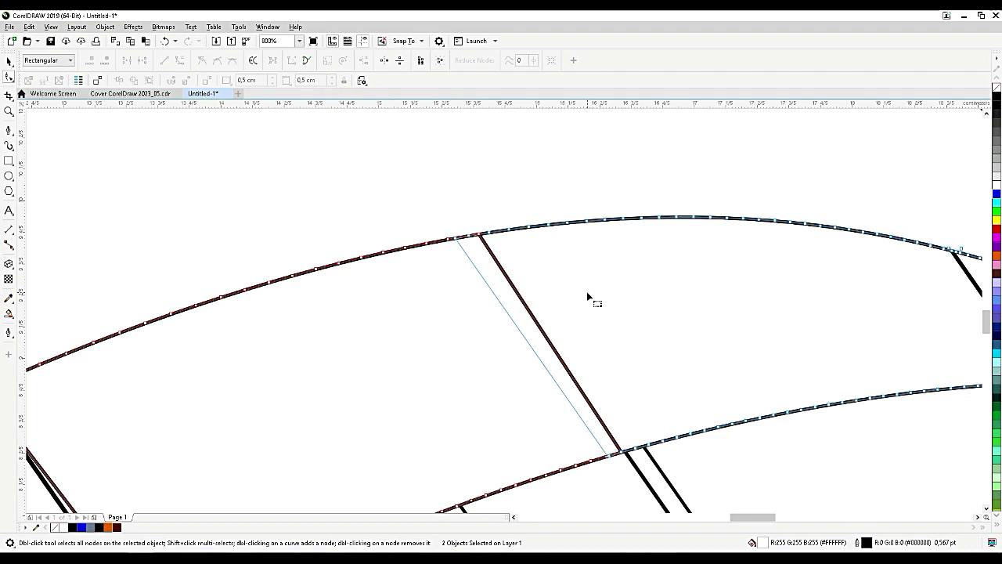
Delete the leftover nodes over the blue shape from the outlined strip in the middle of the ribbon.
{"action": "scroll", "coordinate": [593, 284], "scroll_direction": "down", "scroll_amount": 2}
{"action": "left_click", "coordinate": [603, 290]}
{"action": "left_click", "coordinate": [537, 308]}
{"action": "scroll", "coordinate": [566, 362], "scroll_direction": "down", "scroll_amount": 1}
{"action": "left_click_drag", "start_coordinate": [343, 118], "coordinate": [548, 310]}
{"action": "key", "text": "Delete"}
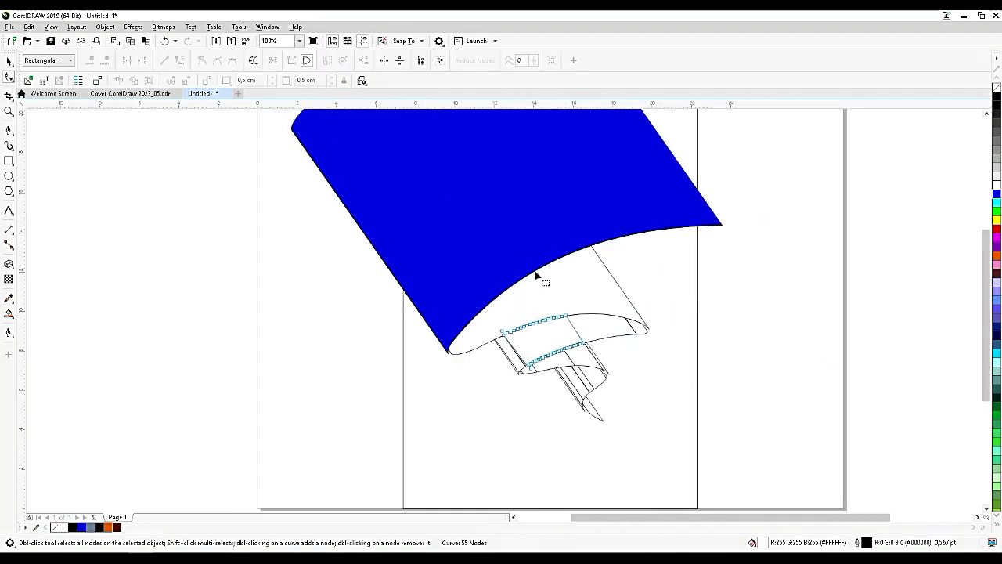
Delete the leftover nodes over the blue shape from the narrow strip near the ribbon's inner left end.
{"action": "scroll", "coordinate": [569, 350], "scroll_direction": "up", "scroll_amount": 2}
{"action": "left_click", "coordinate": [367, 423]}
{"action": "scroll", "coordinate": [367, 423], "scroll_direction": "up", "scroll_amount": 2}
{"action": "left_click_drag", "start_coordinate": [456, 388], "coordinate": [486, 382]}
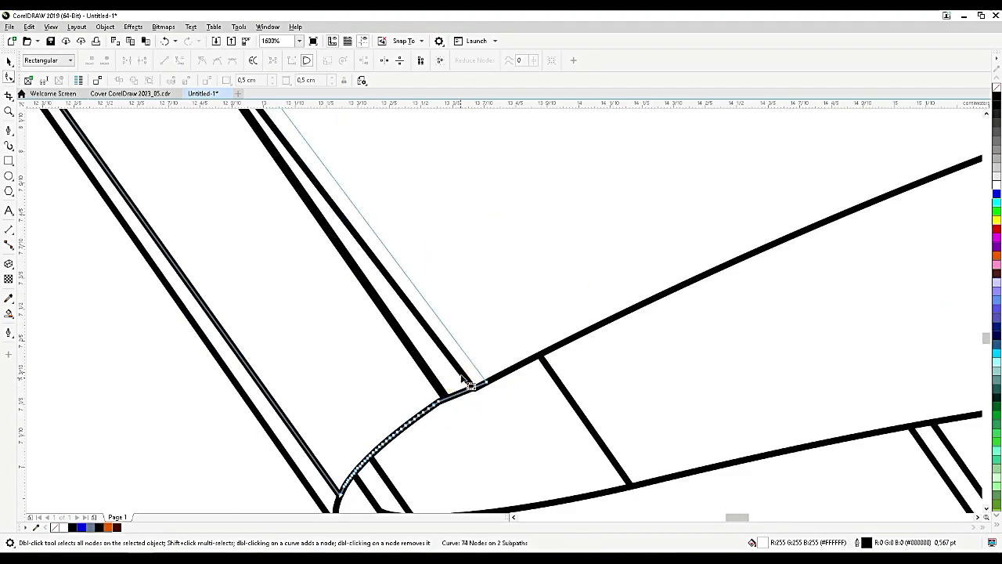
{"action": "scroll", "coordinate": [468, 384], "scroll_direction": "down", "scroll_amount": 6}
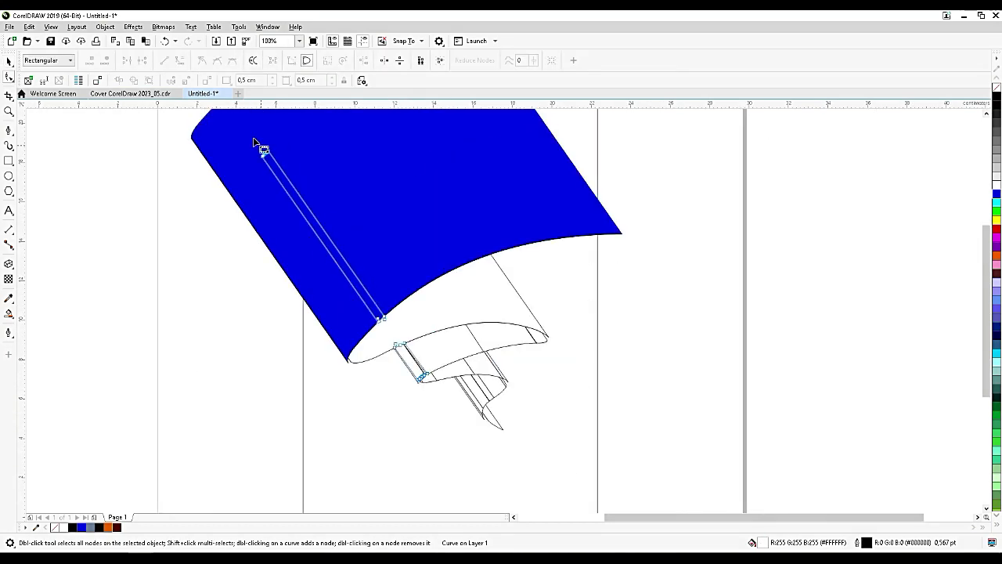
{"action": "mouse_move", "coordinate": [226, 115]}
{"action": "left_mouse_down"}
{"action": "mouse_move", "coordinate": [398, 335]}
{"action": "mouse_move", "coordinate": [241, 106]}
{"action": "left_mouse_up"}
{"action": "key", "text": "Delete"}
Delete the leftover nodes from the adjacent narrow strip at the ribbon's left end.
{"action": "scroll", "coordinate": [404, 374], "scroll_direction": "up", "scroll_amount": 2}
{"action": "left_click", "coordinate": [459, 400]}
{"action": "scroll", "coordinate": [424, 343], "scroll_direction": "down", "scroll_amount": 2}
{"action": "key", "text": "Delete"}
Weld the cleaned outline strips of the ribbon's middle band into a single shape.
{"action": "left_click", "coordinate": [9, 61]}
{"action": "scroll", "coordinate": [438, 384], "scroll_direction": "up", "scroll_amount": 3}
{"action": "left_click", "coordinate": [458, 377], "text": "shift"}
{"action": "left_click", "coordinate": [531, 244], "text": "shift"}
{"action": "left_click", "coordinate": [325, 60]}
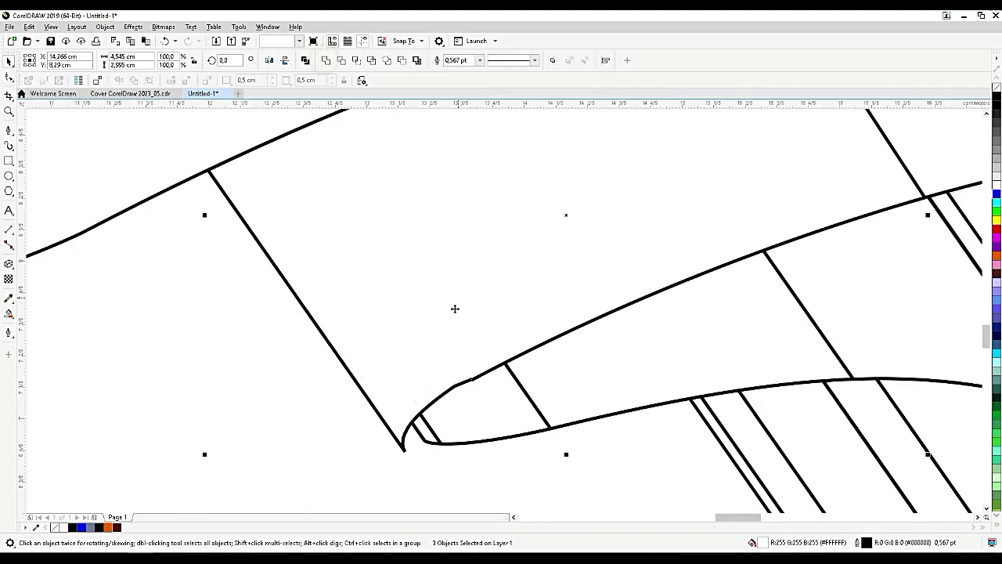
{"action": "scroll", "coordinate": [377, 352], "scroll_direction": "down", "scroll_amount": 1}
{"action": "double_click", "coordinate": [670, 225]}
{"action": "left_click", "coordinate": [548, 253], "text": "shift"}
{"action": "left_click", "coordinate": [9, 61]}
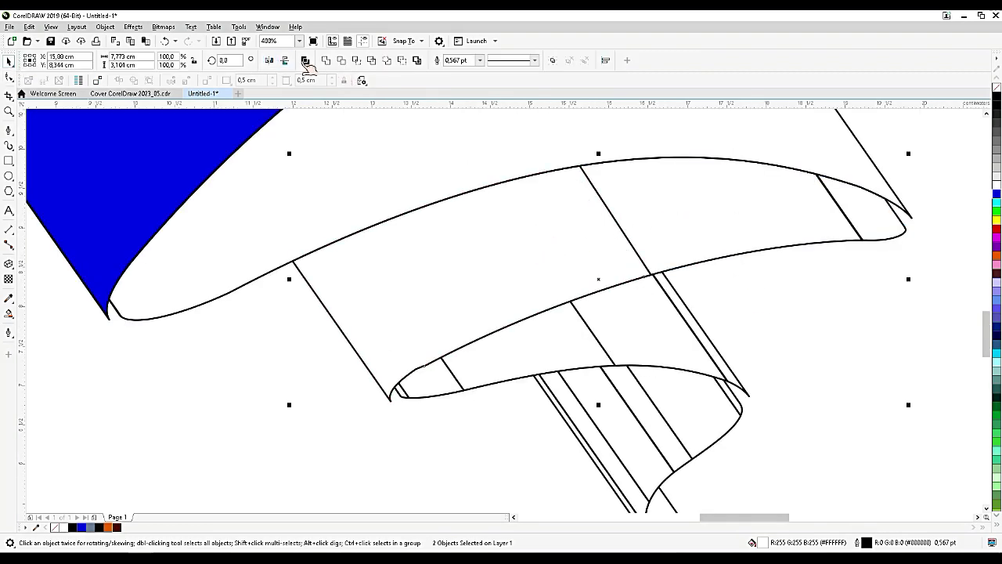
{"action": "left_click", "coordinate": [325, 60]}
{"action": "left_click", "coordinate": [882, 262]}
{"action": "scroll", "coordinate": [771, 273], "scroll_direction": "down", "scroll_amount": 1}
{"action": "left_click_drag", "start_coordinate": [845, 278], "coordinate": [677, 191]}
{"action": "key", "text": "ctrl+z"}
{"action": "left_click", "coordinate": [888, 299]}
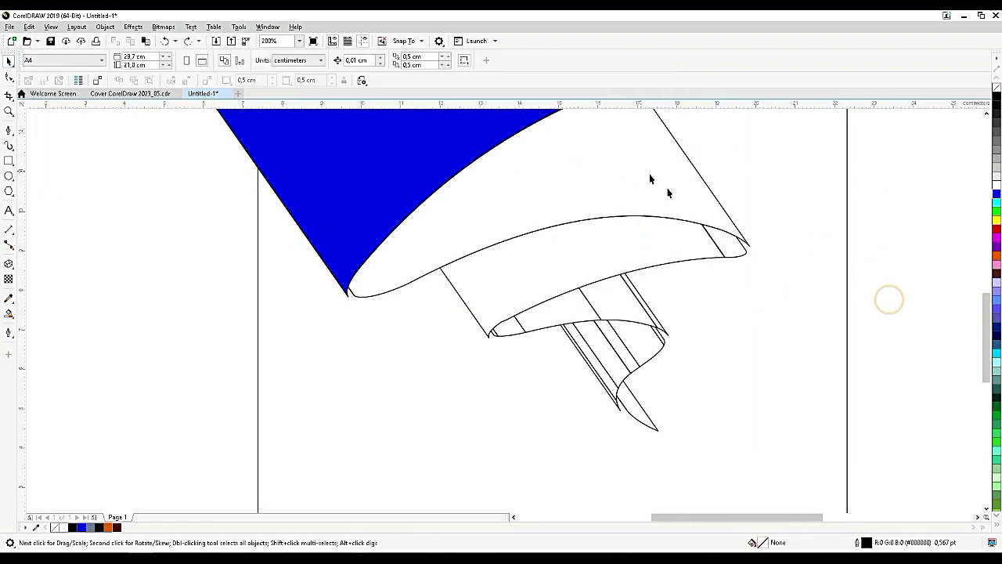
Delete the stray inner line nodes near the right end of the welded middle band.
{"action": "double_click", "coordinate": [733, 239]}
{"action": "scroll", "coordinate": [734, 241], "scroll_direction": "up", "scroll_amount": 2}
{"action": "scroll", "coordinate": [649, 263], "scroll_direction": "up", "scroll_amount": 2}
{"action": "left_click", "coordinate": [818, 407]}
{"action": "scroll", "coordinate": [747, 388], "scroll_direction": "down", "scroll_amount": 2}
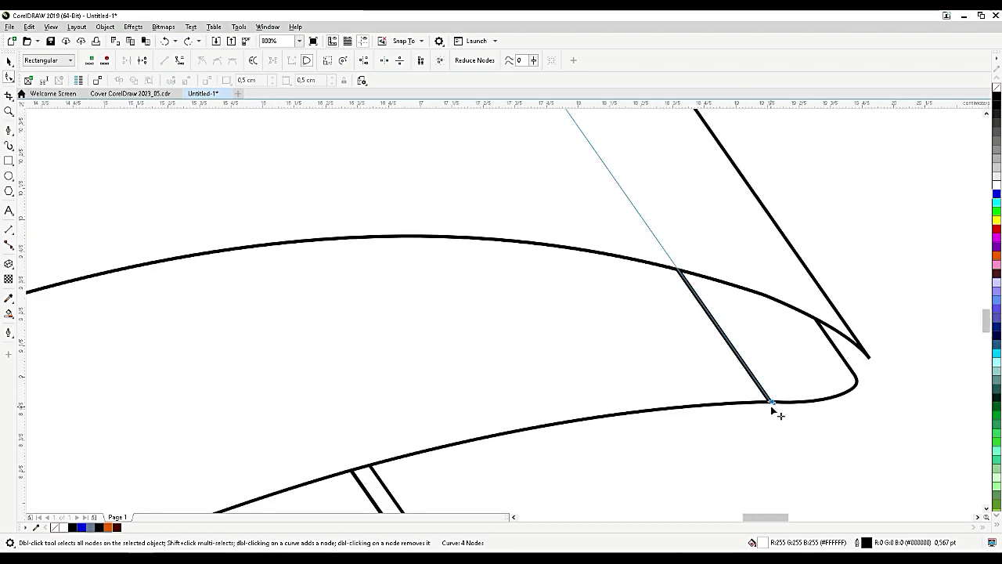
{"action": "key", "text": "Delete"}
{"action": "left_click", "coordinate": [697, 362]}
{"action": "scroll", "coordinate": [693, 355], "scroll_direction": "down", "scroll_amount": 2}
Fill the welded middle band with red.
{"action": "left_click", "coordinate": [9, 62]}
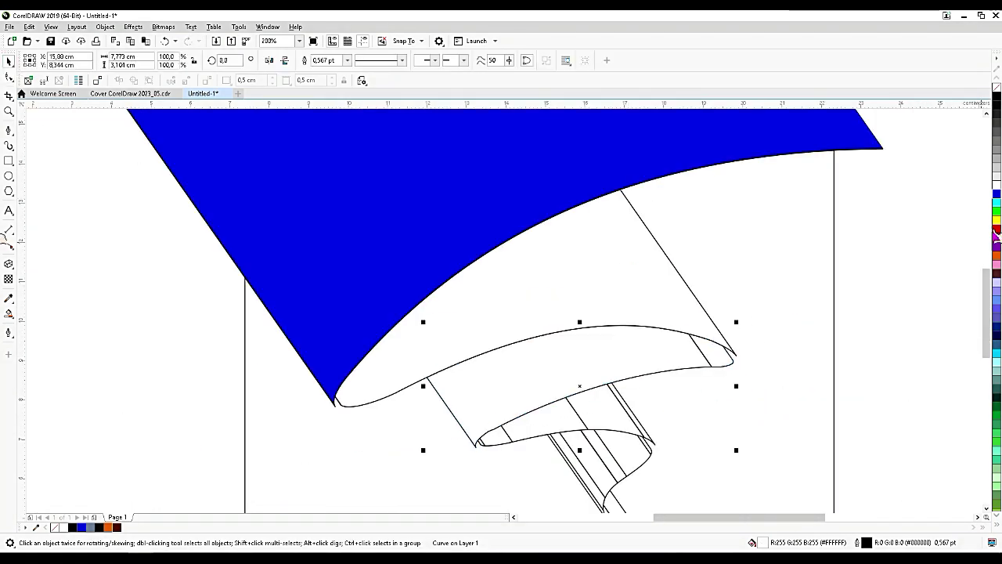
{"action": "left_click", "coordinate": [997, 229]}
{"action": "scroll", "coordinate": [746, 359], "scroll_direction": "up", "scroll_amount": 1}
{"action": "left_click", "coordinate": [712, 411]}
{"action": "scroll", "coordinate": [666, 329], "scroll_direction": "down", "scroll_amount": 1}
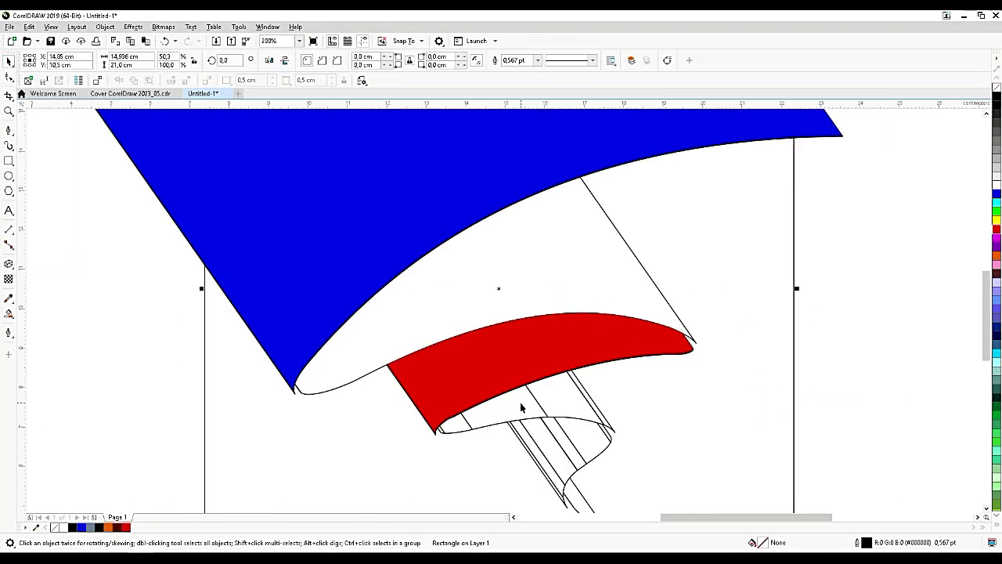
Trim the three rightmost outlined strips beneath the red band along its edge.
{"action": "scroll", "coordinate": [547, 317], "scroll_direction": "down", "scroll_amount": 1}
{"action": "scroll", "coordinate": [562, 337], "scroll_direction": "up", "scroll_amount": 2}
{"action": "left_click", "coordinate": [596, 336]}
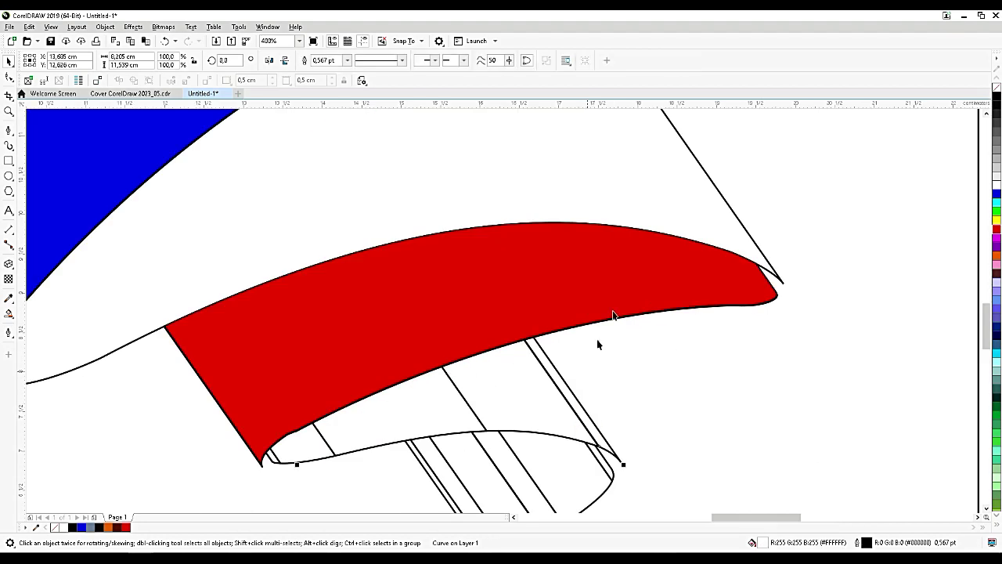
{"action": "left_click", "coordinate": [602, 440], "text": "shift"}
{"action": "left_click", "coordinate": [339, 60]}
{"action": "left_click", "coordinate": [592, 290]}
{"action": "left_click", "coordinate": [537, 398], "text": "shift"}
{"action": "left_click", "coordinate": [342, 60]}
{"action": "left_click", "coordinate": [519, 297]}
{"action": "left_click", "coordinate": [435, 402], "text": "shift"}
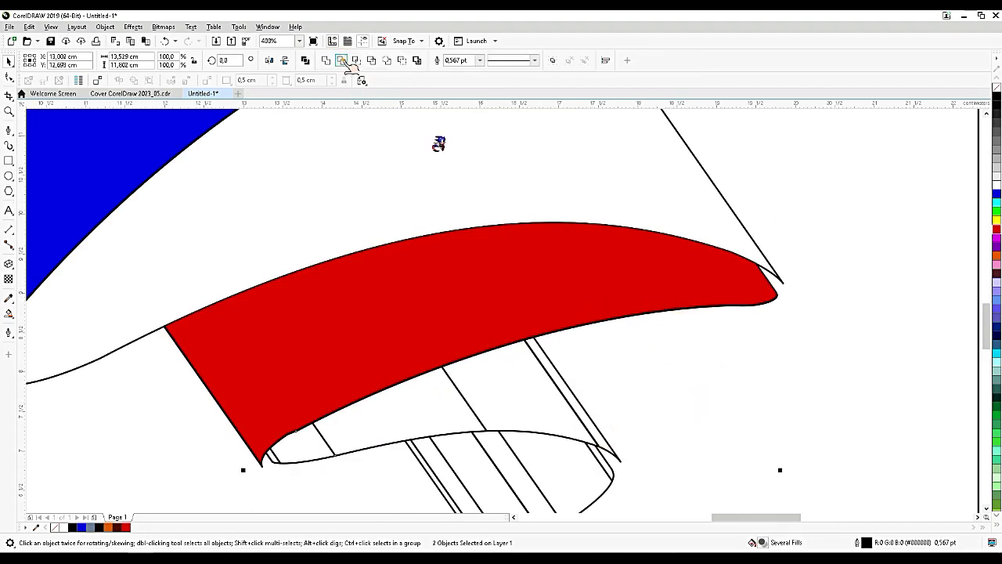
{"action": "left_click", "coordinate": [341, 60]}
Trim the two remaining outlined strips at the red band's left end.
{"action": "left_click", "coordinate": [352, 344]}
{"action": "left_click", "coordinate": [313, 450], "text": "shift"}
{"action": "left_click", "coordinate": [341, 60]}
{"action": "left_click", "coordinate": [273, 366]}
{"action": "left_click", "coordinate": [267, 449], "text": "shift"}
{"action": "left_click", "coordinate": [341, 60]}
Delete the nodes left over above the red band from the trimmed strip on its right side.
{"action": "scroll", "coordinate": [580, 478], "scroll_direction": "down", "scroll_amount": 1}
{"action": "left_click", "coordinate": [584, 483]}
{"action": "scroll", "coordinate": [591, 447], "scroll_direction": "down", "scroll_amount": 1}
{"action": "key", "text": "F10"}
{"action": "left_click", "coordinate": [575, 429]}
{"action": "left_click", "coordinate": [564, 441]}
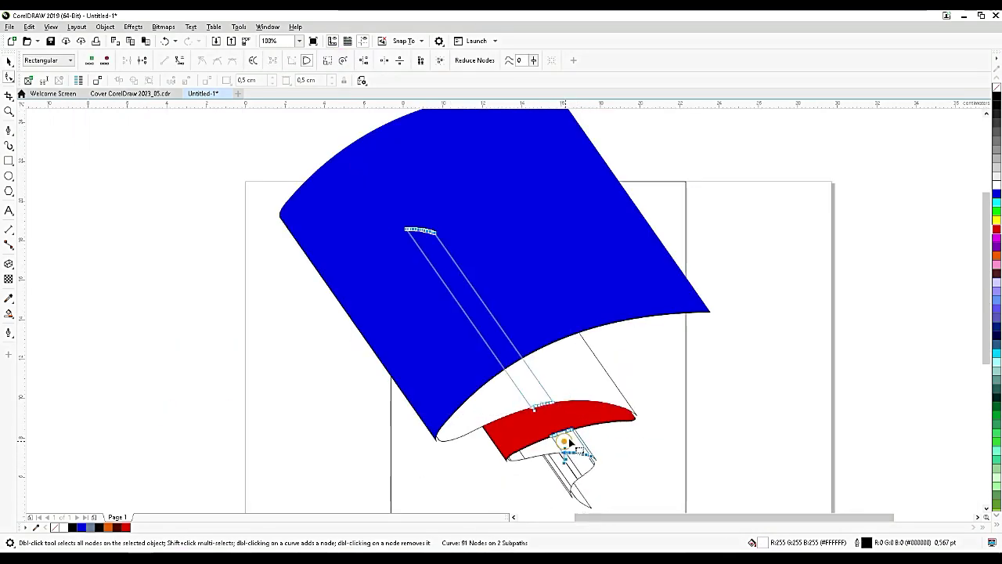
{"action": "left_click_drag", "start_coordinate": [398, 206], "coordinate": [563, 410]}
{"action": "key", "text": "Delete"}
Delete the nodes left over above the red band from the other trimmed strips toward its left end.
{"action": "left_click", "coordinate": [539, 450]}
{"action": "left_click_drag", "start_coordinate": [452, 357], "coordinate": [531, 431]}
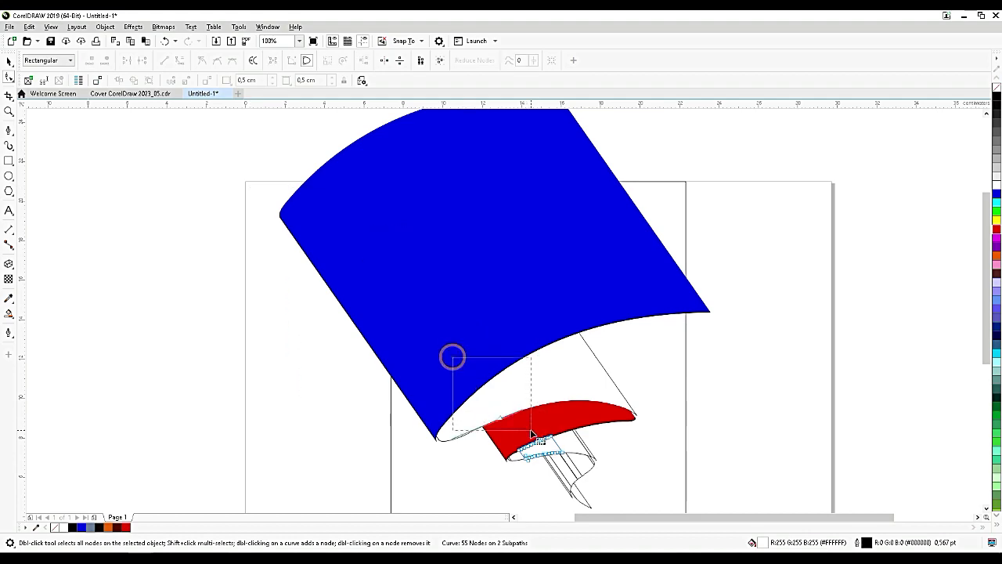
{"action": "key", "text": "Delete"}
{"action": "scroll", "coordinate": [521, 455], "scroll_direction": "up", "scroll_amount": 2}
{"action": "left_click", "coordinate": [514, 456]}
{"action": "scroll", "coordinate": [556, 458], "scroll_direction": "down", "scroll_amount": 2}
{"action": "key", "text": "Delete"}
{"action": "left_click_drag", "start_coordinate": [376, 227], "coordinate": [305, 187]}
{"action": "scroll", "coordinate": [539, 461], "scroll_direction": "up", "scroll_amount": 2}
{"action": "left_click", "coordinate": [531, 444]}
{"action": "key", "text": "Delete"}
Weld the five trimmed strips beneath the red band and fill the resulting shape with lavender (R204 G204 B255).
{"action": "scroll", "coordinate": [583, 471], "scroll_direction": "up", "scroll_amount": 2}
{"action": "key", "text": "space"}
{"action": "left_click", "coordinate": [462, 447]}
{"action": "left_click", "coordinate": [499, 440], "text": "shift"}
{"action": "left_click", "coordinate": [595, 415], "text": "shift"}
{"action": "left_click", "coordinate": [717, 397], "text": "shift"}
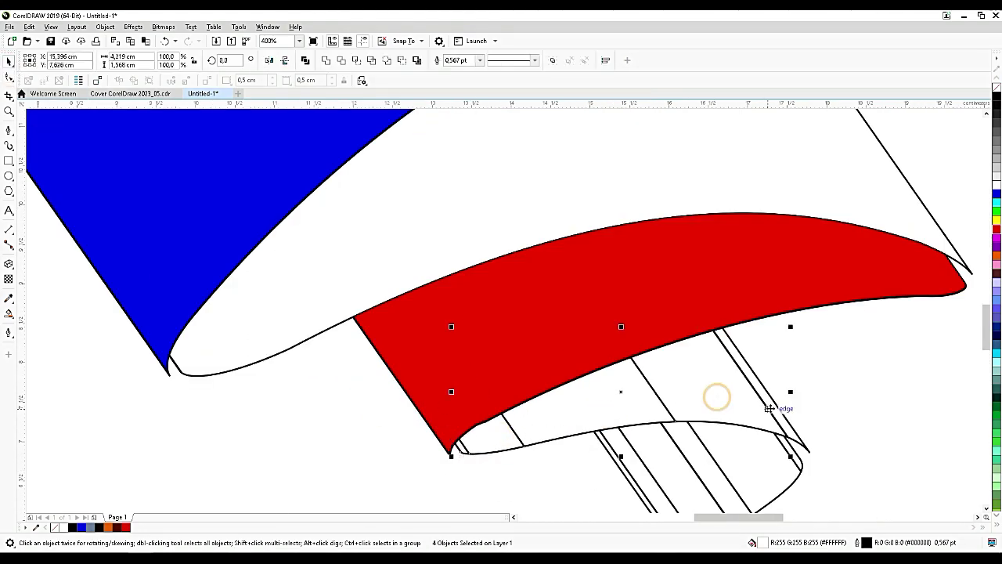
{"action": "left_click", "coordinate": [769, 408], "text": "shift"}
{"action": "left_click", "coordinate": [326, 60]}
{"action": "left_click", "coordinate": [996, 282]}
{"action": "left_click", "coordinate": [840, 440]}
Draw a small four-sided patch where the inner line meets the lavender shape's lower edge and weld it to the shape.
{"action": "scroll", "coordinate": [840, 440], "scroll_direction": "up", "scroll_amount": 2}
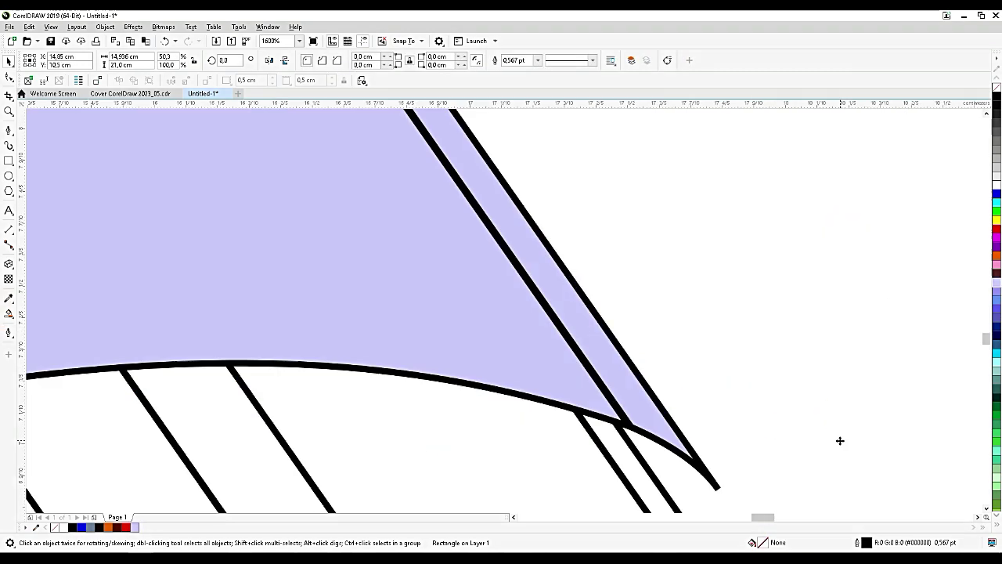
{"action": "key", "text": "F10"}
{"action": "scroll", "coordinate": [631, 425], "scroll_direction": "up", "scroll_amount": 2}
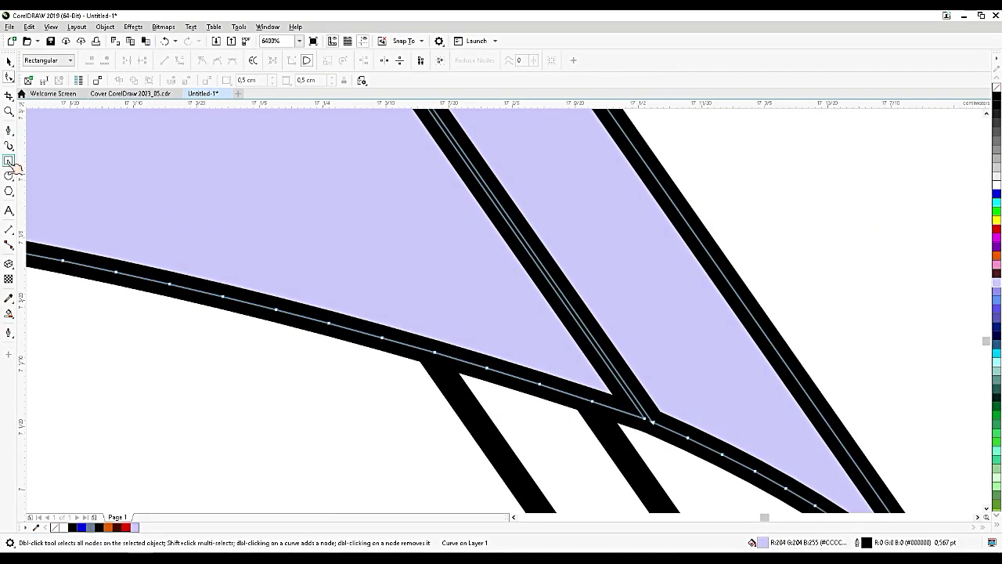
{"action": "key", "text": "F5"}
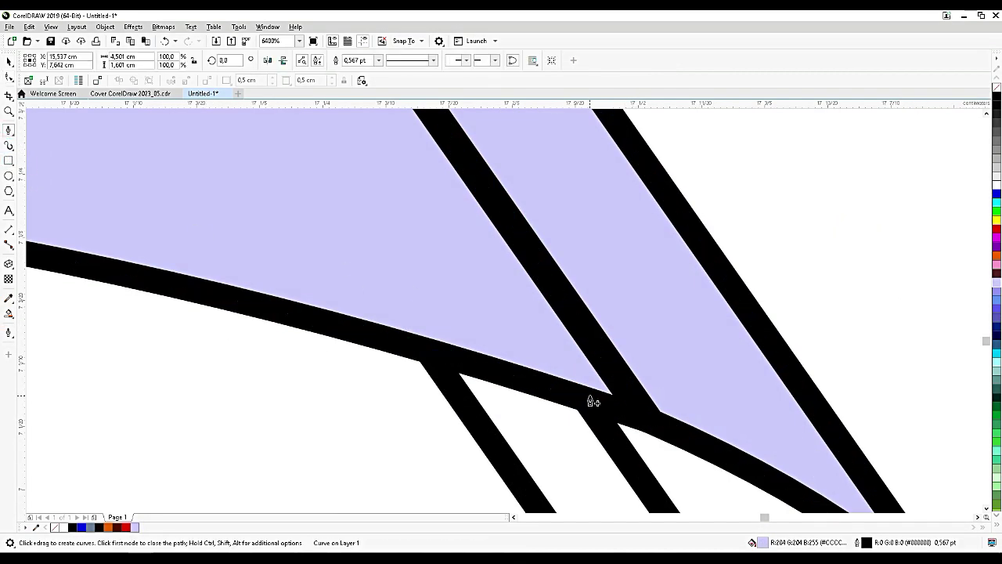
{"action": "left_click", "coordinate": [590, 401]}
{"action": "left_click", "coordinate": [702, 443]}
{"action": "left_click", "coordinate": [704, 385]}
{"action": "left_click", "coordinate": [557, 351]}
{"action": "key", "text": "space"}
{"action": "left_click", "coordinate": [448, 267], "text": "shift"}
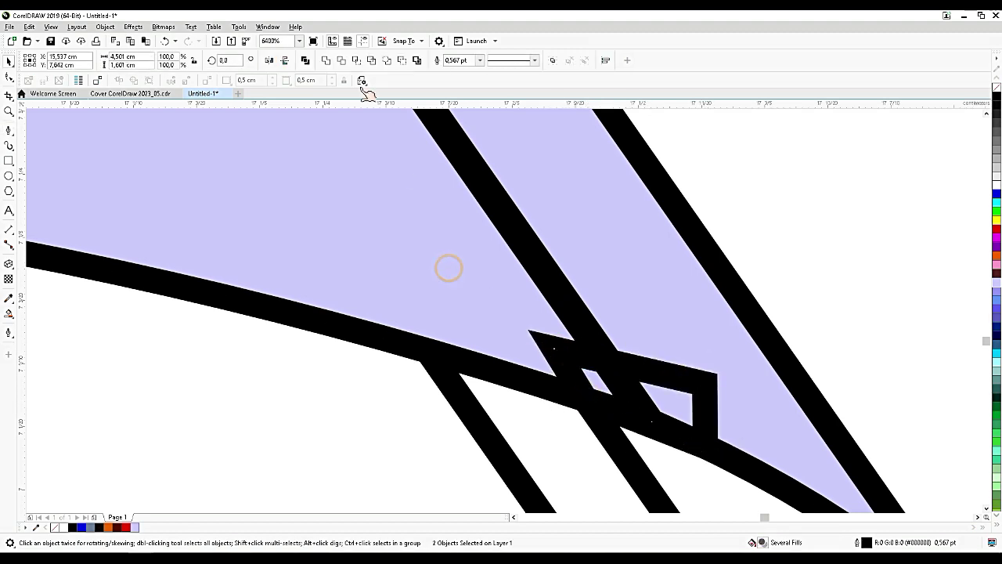
{"action": "left_click", "coordinate": [324, 61]}
Remove the leftover inner line from the lavender shape by cleaning up its nodes.
{"action": "key", "text": "F10"}
{"action": "scroll", "coordinate": [673, 376], "scroll_direction": "down", "scroll_amount": 2}
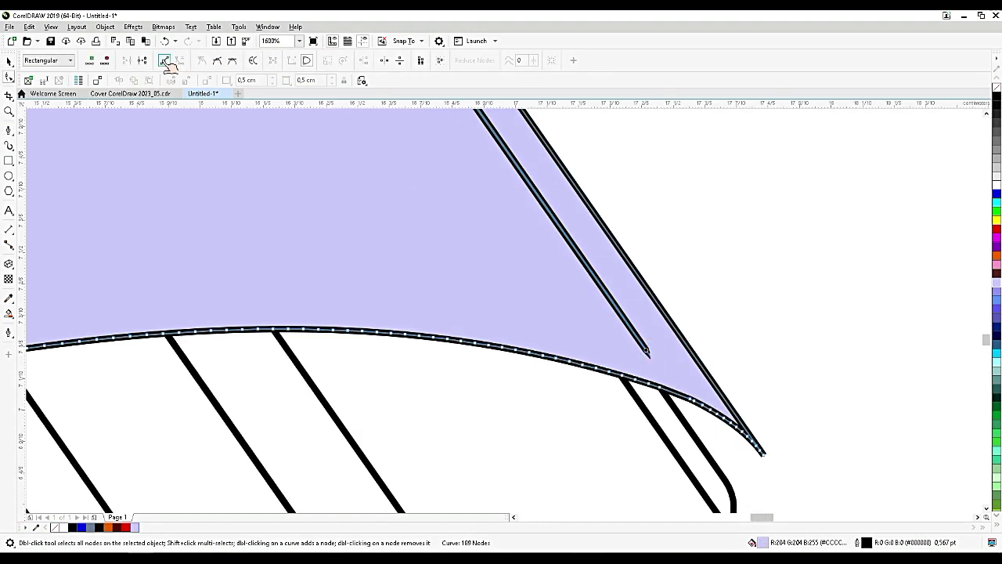
{"action": "scroll", "coordinate": [579, 355], "scroll_direction": "down", "scroll_amount": 2}
Trim the outlined strips beneath the lavender shape along its lower edge.
{"action": "key", "text": "space"}
{"action": "left_click", "coordinate": [602, 377], "text": "shift"}
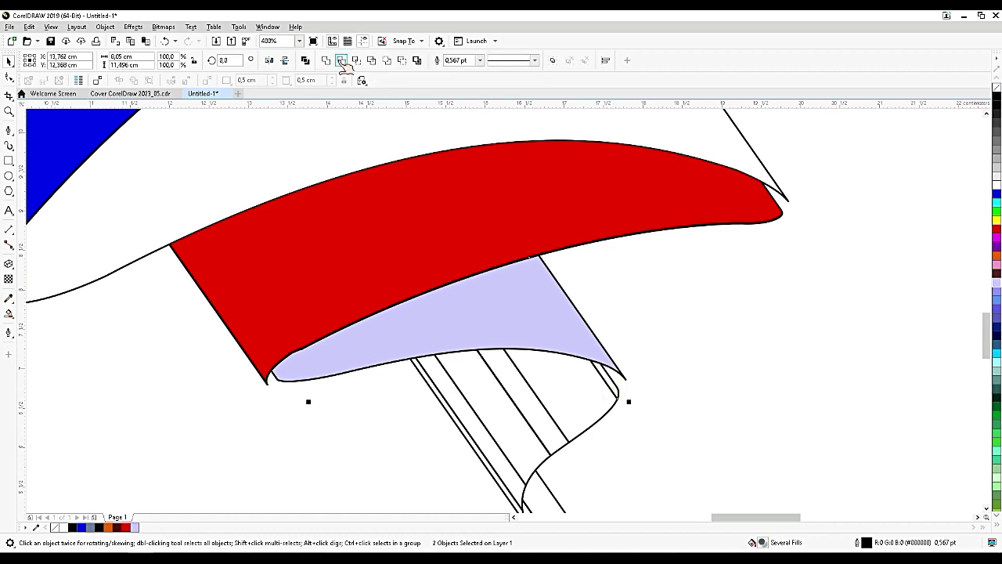
{"action": "left_click", "coordinate": [342, 61]}
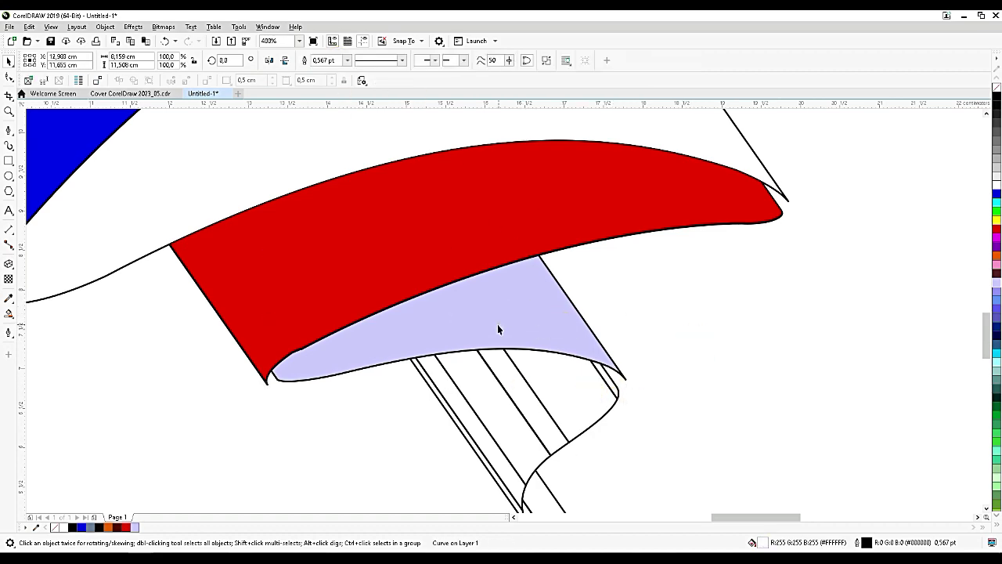
{"action": "left_click", "coordinate": [499, 413], "text": "shift"}
{"action": "left_click", "coordinate": [342, 61]}
{"action": "left_click", "coordinate": [468, 416], "text": "shift"}
{"action": "left_click", "coordinate": [342, 61]}
{"action": "scroll", "coordinate": [426, 403], "scroll_direction": "up", "scroll_amount": 2}
{"action": "left_click", "coordinate": [486, 384], "text": "shift"}
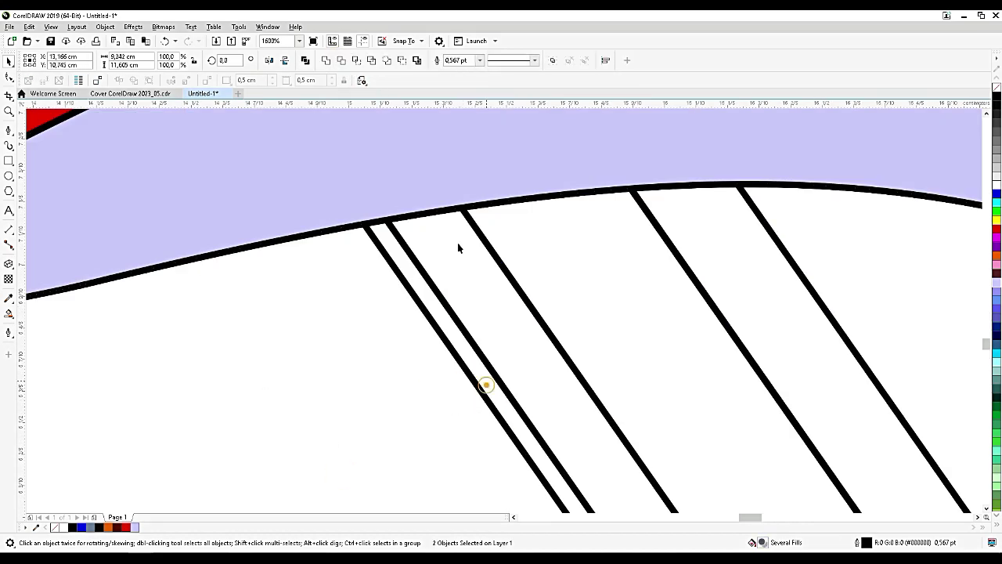
{"action": "left_click", "coordinate": [342, 61]}
Delete the leftover nodes over the blue shape from the narrow trimmed strips beneath the lavender shape.
{"action": "scroll", "coordinate": [476, 443], "scroll_direction": "down", "scroll_amount": 3}
{"action": "double_click", "coordinate": [480, 443]}
{"action": "scroll", "coordinate": [461, 405], "scroll_direction": "down", "scroll_amount": 1}
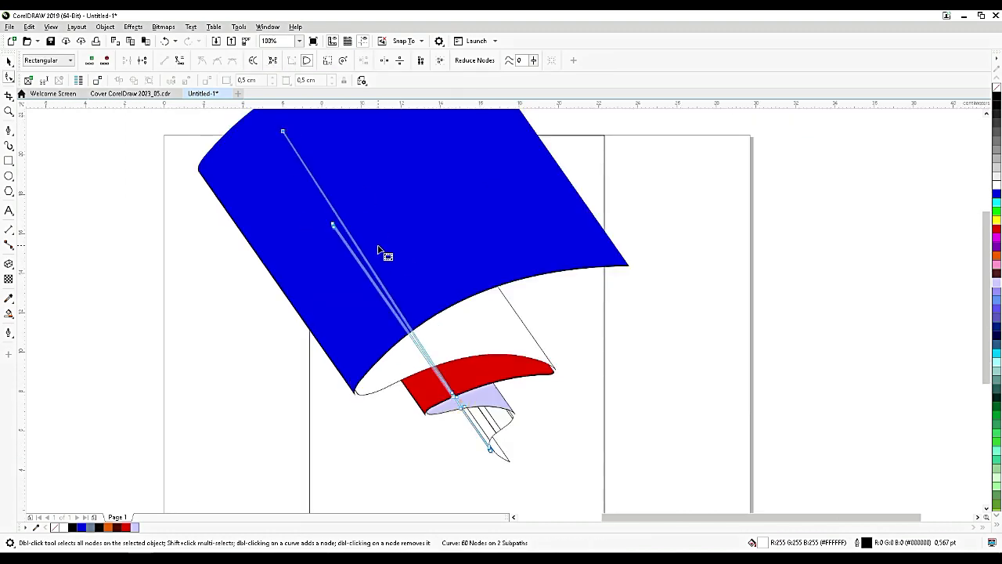
{"action": "key", "text": "Delete"}
{"action": "left_click_drag", "start_coordinate": [290, 175], "coordinate": [468, 402]}
{"action": "key", "text": "Delete"}
{"action": "left_click_drag", "start_coordinate": [290, 195], "coordinate": [518, 425]}
{"action": "key", "text": "Delete"}
Undo the last node edits and delete the right-hand strip's leftover nodes above the lavender shape again.
{"action": "scroll", "coordinate": [479, 422], "scroll_direction": "up", "scroll_amount": 1}
{"action": "scroll", "coordinate": [517, 425], "scroll_direction": "down", "scroll_amount": 2}
{"action": "key", "text": "ctrl+z"}
{"action": "key", "text": "ctrl+z"}
{"action": "scroll", "coordinate": [513, 421], "scroll_direction": "up", "scroll_amount": 1}
{"action": "left_click_drag", "start_coordinate": [501, 368], "coordinate": [461, 405]}
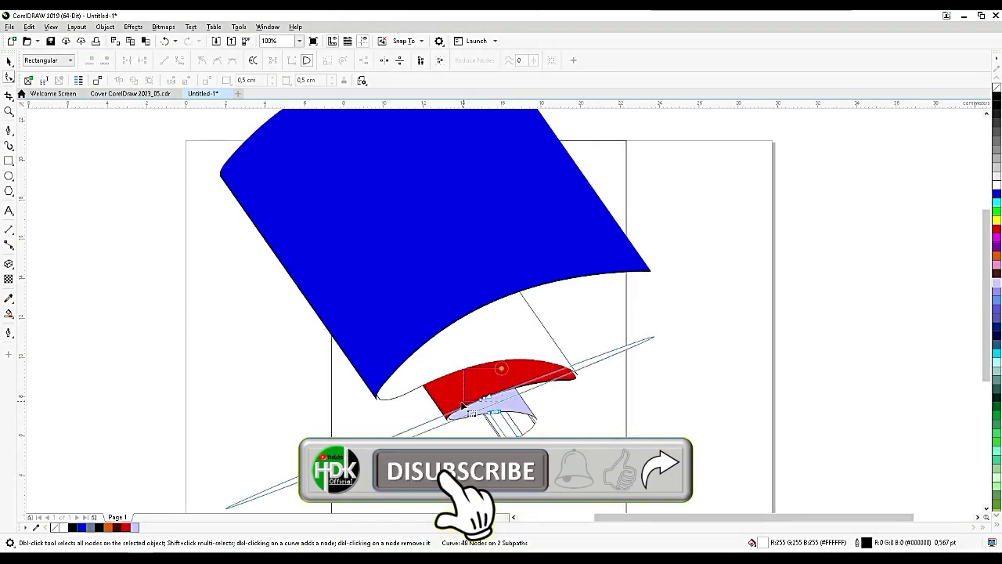
{"action": "key", "text": "ctrl+z"}
{"action": "left_click_drag", "start_coordinate": [317, 179], "coordinate": [526, 411]}
{"action": "key", "text": "ctrl+z"}
{"action": "key", "text": "Delete"}
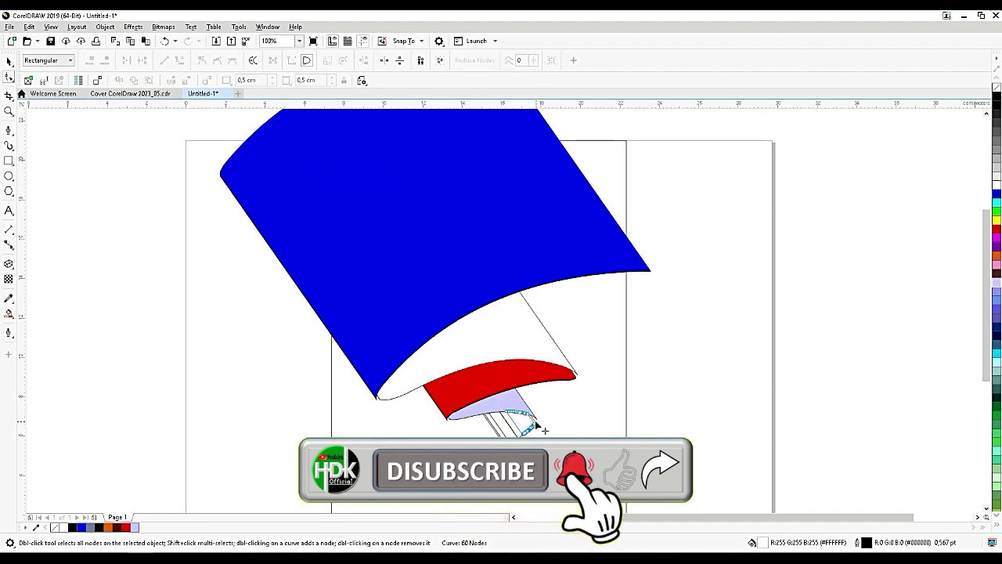
Clean up the leftover nodes of the narrow strip at the lavender shape's right tip.
{"action": "scroll", "coordinate": [534, 419], "scroll_direction": "up", "scroll_amount": 1}
{"action": "scroll", "coordinate": [535, 421], "scroll_direction": "down", "scroll_amount": 2}
{"action": "scroll", "coordinate": [534, 423], "scroll_direction": "up", "scroll_amount": 1}
{"action": "left_click", "coordinate": [534, 424]}
{"action": "left_click", "coordinate": [534, 417]}
{"action": "scroll", "coordinate": [529, 464], "scroll_direction": "up", "scroll_amount": 1}
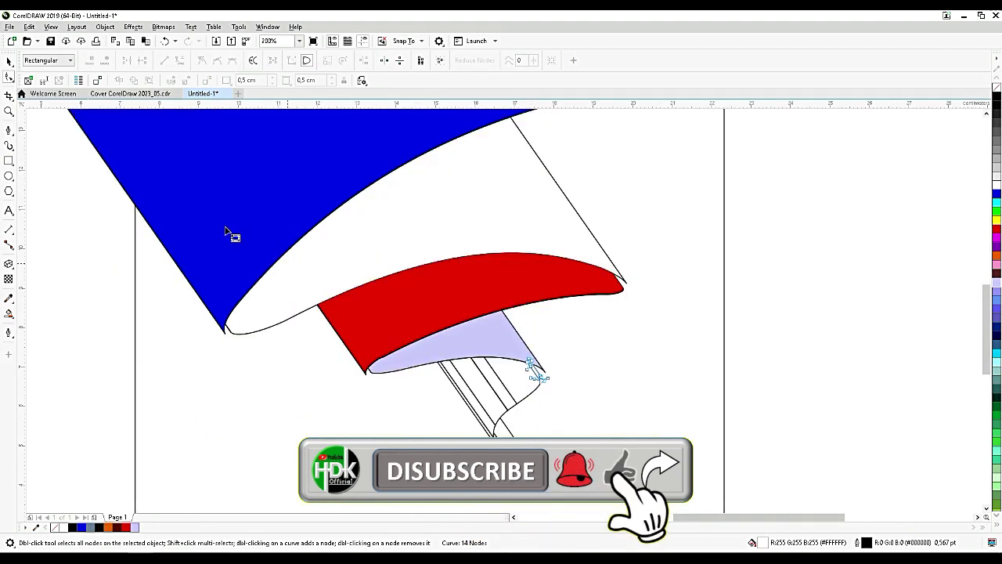
Select the six trimmed strips beneath the lavender shape and weld them into one shape.
{"action": "key", "text": "space"}
{"action": "left_click", "coordinate": [644, 342]}
{"action": "left_click_drag", "start_coordinate": [796, 459], "coordinate": [373, 291]}
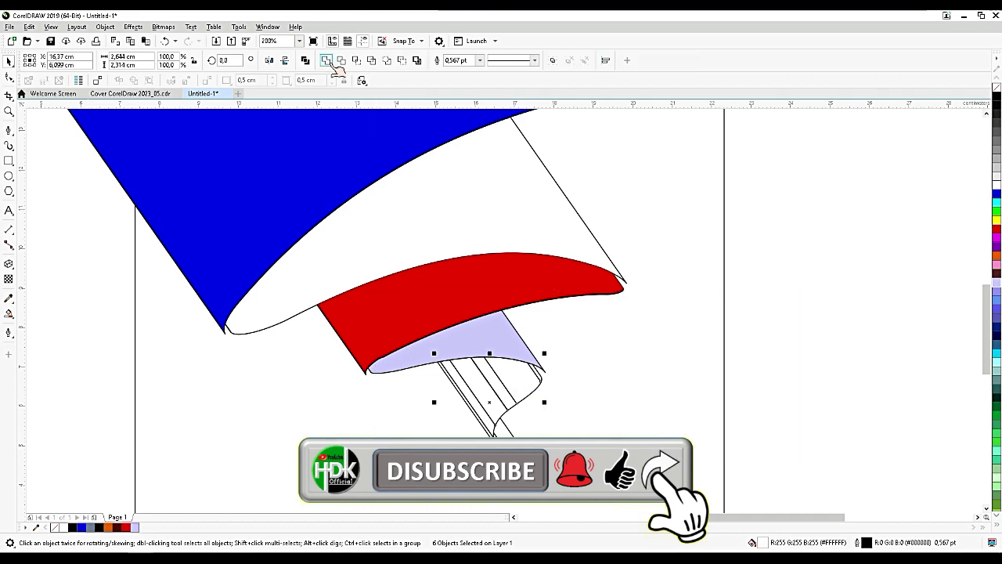
{"action": "left_click", "coordinate": [328, 61]}
Draw a small closed patch where the inner line meets the new shape's curved lower edge and weld it on.
{"action": "key", "text": "F10"}
{"action": "scroll", "coordinate": [501, 360], "scroll_direction": "up", "scroll_amount": 3}
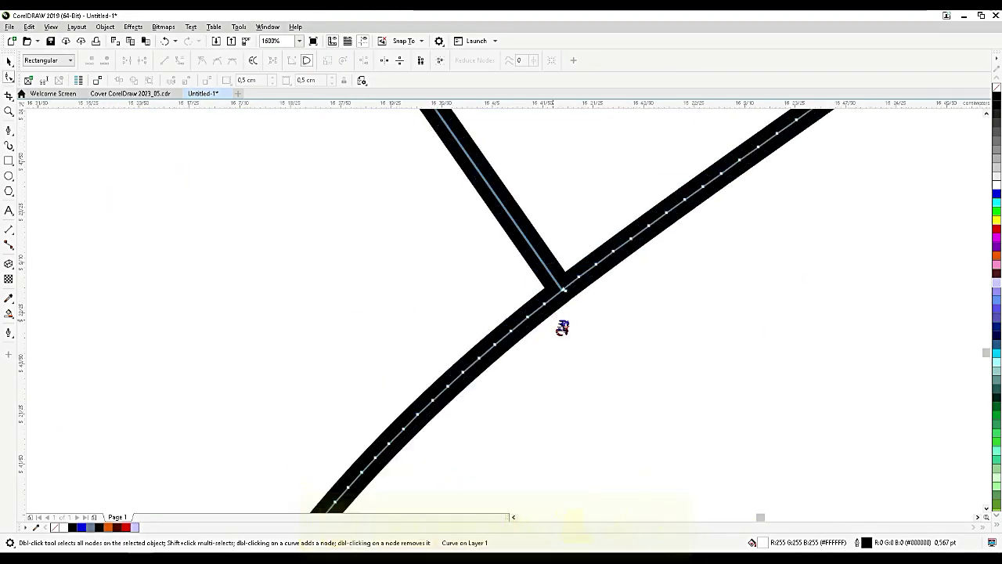
{"action": "scroll", "coordinate": [556, 319], "scroll_direction": "up", "scroll_amount": 1}
{"action": "left_click", "coordinate": [9, 145]}
{"action": "left_click", "coordinate": [389, 203]}
{"action": "double_click", "coordinate": [537, 289]}
{"action": "double_click", "coordinate": [604, 235]}
{"action": "double_click", "coordinate": [597, 138]}
{"action": "left_click", "coordinate": [390, 204]}
{"action": "key", "text": "space"}
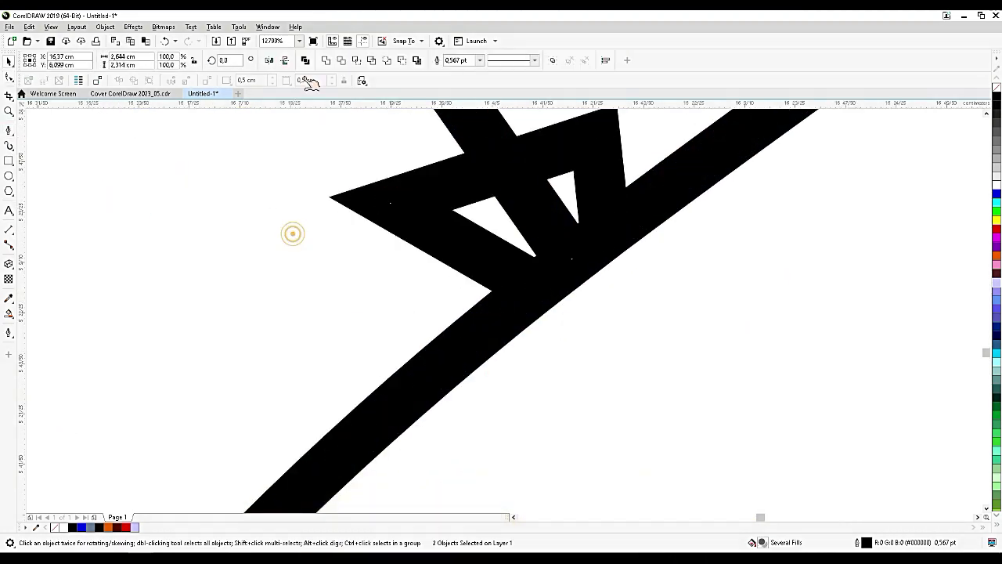
{"action": "left_click", "coordinate": [402, 60]}
Delete the leftover inner line nodes around the patched junction of the welded shape.
{"action": "key", "text": "F10"}
{"action": "mouse_move", "coordinate": [441, 224]}
{"action": "left_mouse_down"}
{"action": "mouse_move", "coordinate": [530, 164]}
{"action": "mouse_move", "coordinate": [540, 131]}
{"action": "left_mouse_up"}
{"action": "key", "text": "Delete"}
{"action": "scroll", "coordinate": [462, 258], "scroll_direction": "down", "scroll_amount": 3}
{"action": "left_click_drag", "start_coordinate": [443, 205], "coordinate": [508, 265]}
{"action": "key", "text": "Delete"}
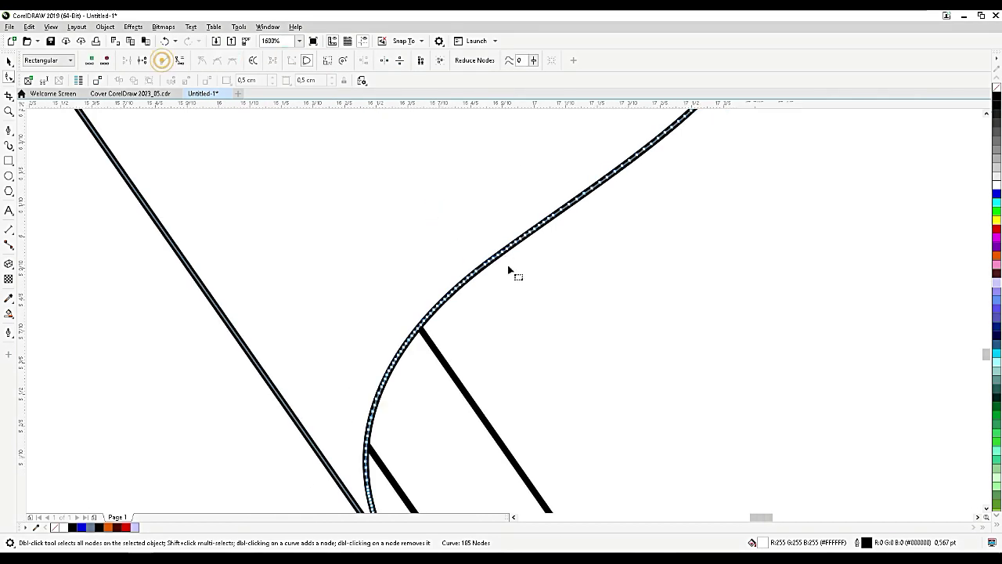
Select the two strip pieces at the ribbon's narrow lower tip and weld them into one shape.
{"action": "scroll", "coordinate": [508, 269], "scroll_direction": "down", "scroll_amount": 3}
{"action": "key", "text": "space"}
{"action": "scroll", "coordinate": [511, 345], "scroll_direction": "down", "scroll_amount": 3}
{"action": "left_click", "coordinate": [642, 316]}
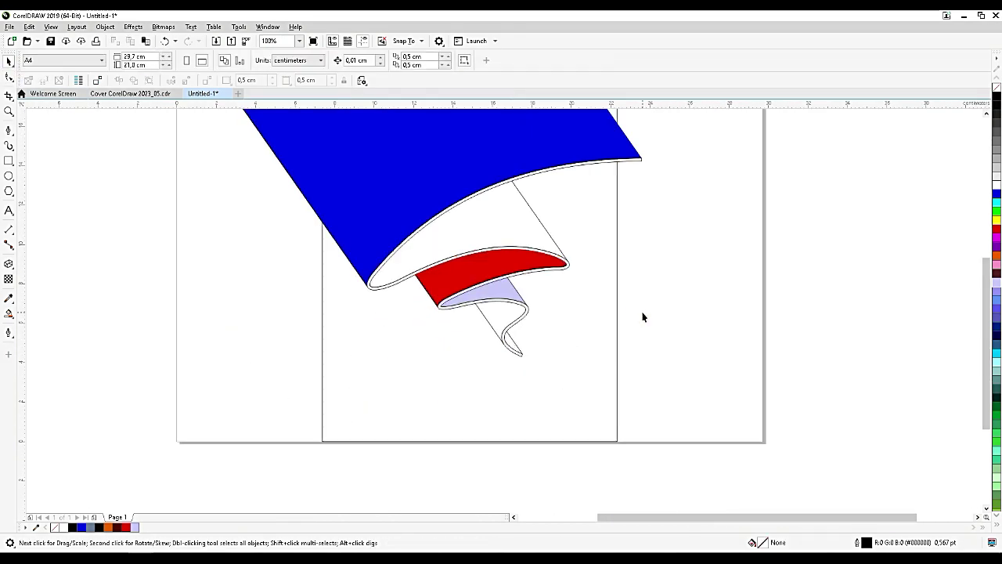
{"action": "key", "text": "Tab"}
{"action": "left_click", "coordinate": [574, 363]}
{"action": "left_click", "coordinate": [676, 329]}
{"action": "scroll", "coordinate": [510, 347], "scroll_direction": "up", "scroll_amount": 2}
{"action": "left_click", "coordinate": [498, 248]}
{"action": "left_click", "coordinate": [520, 335]}
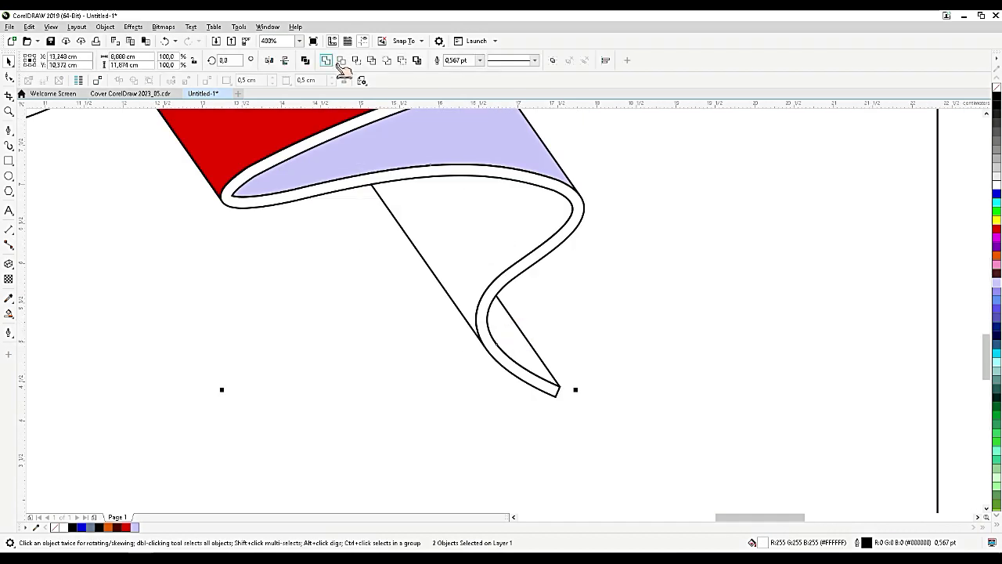
Delete the welded shape's unneeded strip portions, keeping only the part at the ribbon's lower tip.
{"action": "key", "text": "F10"}
{"action": "scroll", "coordinate": [459, 195], "scroll_direction": "down", "scroll_amount": 2}
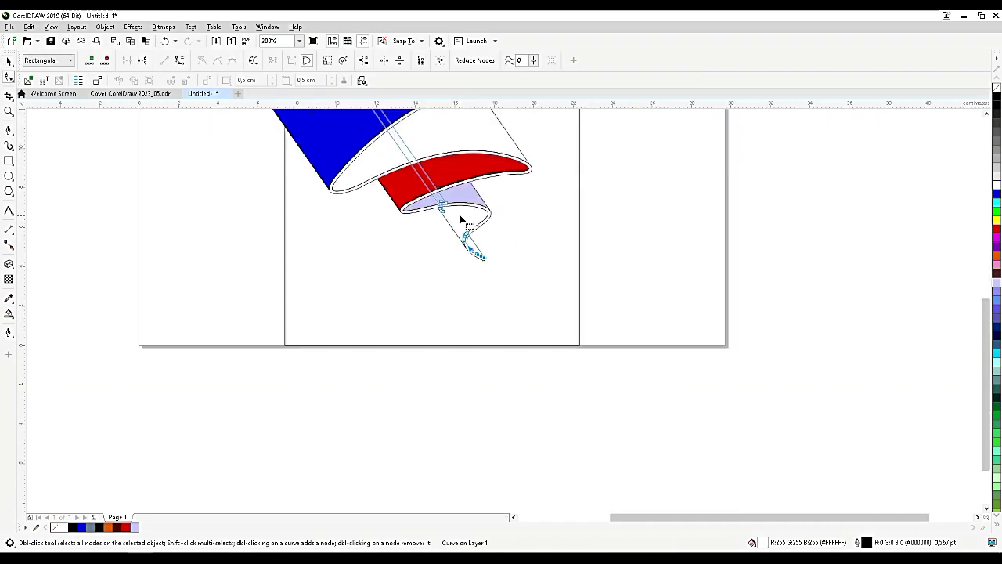
{"action": "scroll", "coordinate": [269, 127], "scroll_direction": "up", "scroll_amount": 2}
{"action": "key", "text": "space"}
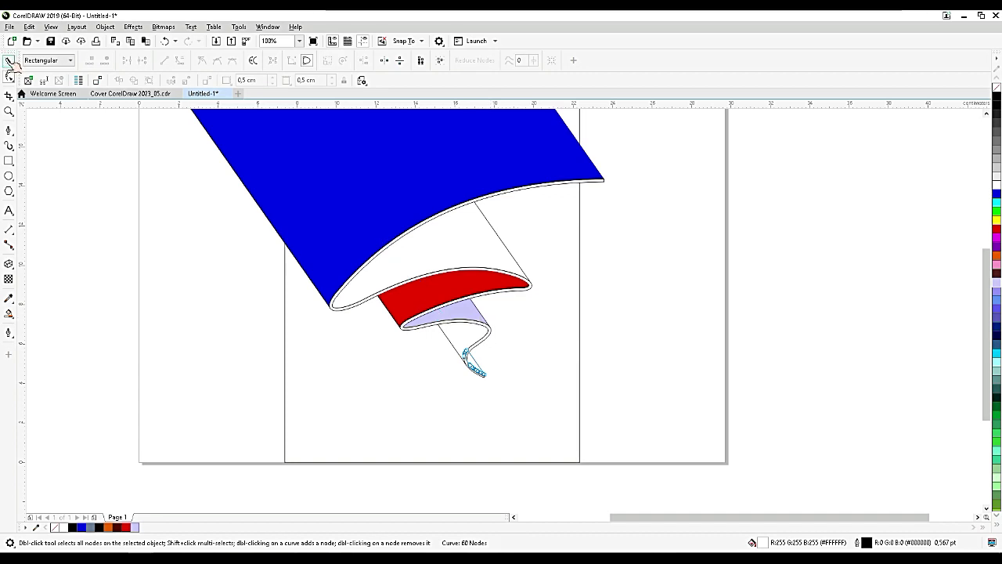
{"action": "left_click", "coordinate": [489, 376]}
{"action": "key", "text": "Delete"}
{"action": "left_click", "coordinate": [477, 367]}
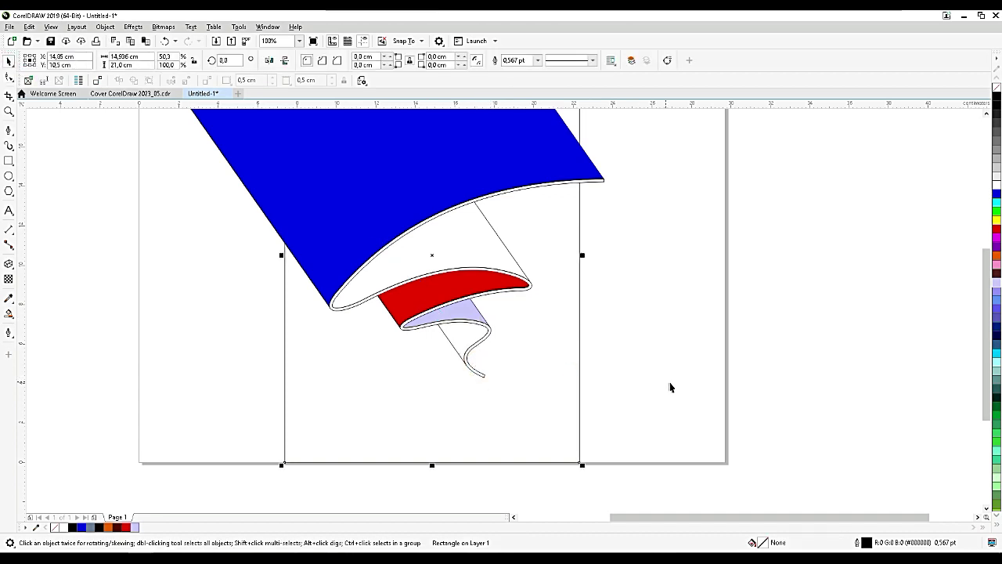
Cut the large blue shape to the clipboard to expose the strips hidden beneath it.
{"action": "left_click", "coordinate": [398, 179]}
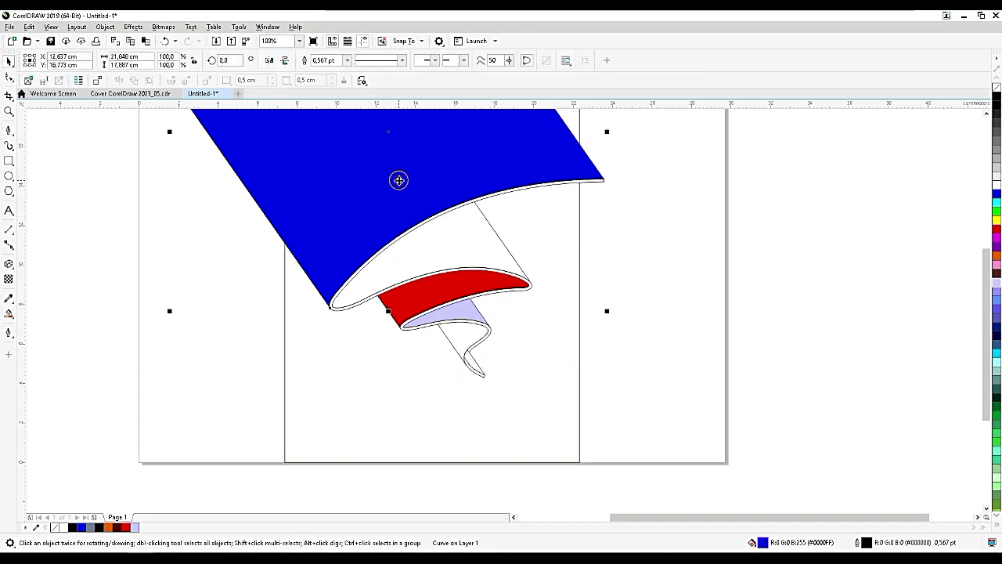
{"action": "scroll", "coordinate": [568, 350], "scroll_direction": "down", "scroll_amount": 1}
{"action": "key", "text": "ctrl+x"}
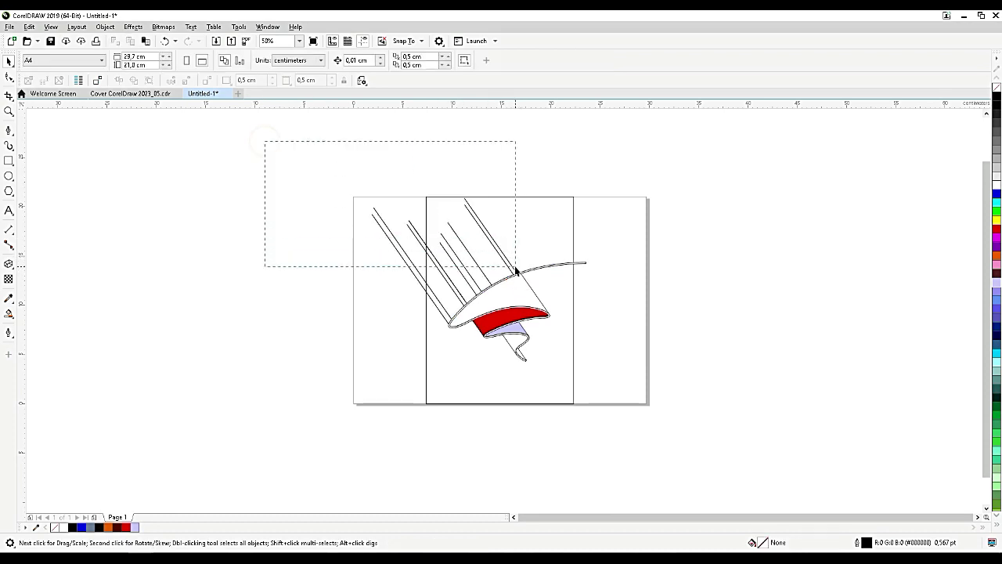
Delete all the leftover diagonal strips above the ribbon's curved band.
{"action": "scroll", "coordinate": [506, 276], "scroll_direction": "up", "scroll_amount": 2}
{"action": "left_click", "coordinate": [528, 287]}
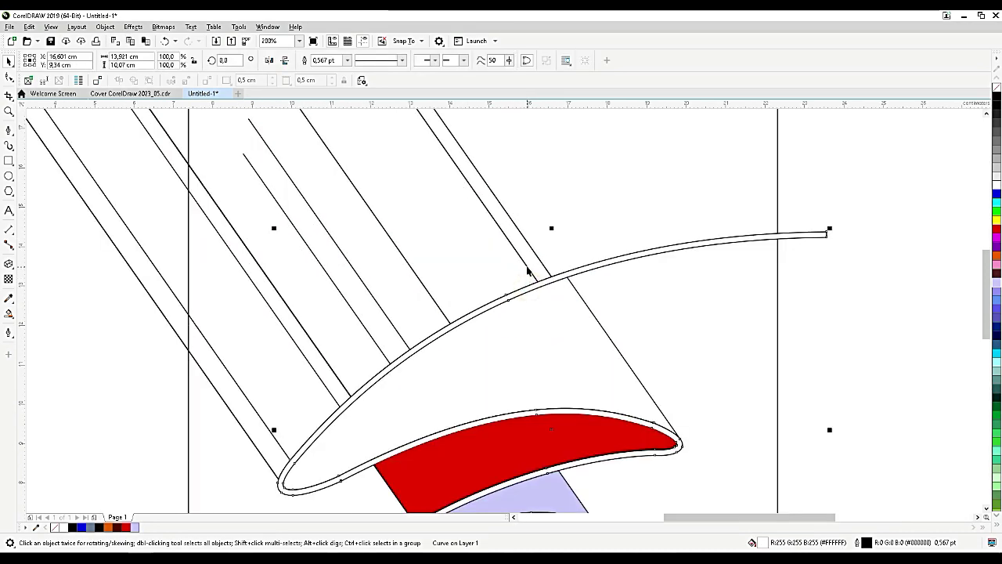
{"action": "key", "text": "Delete"}
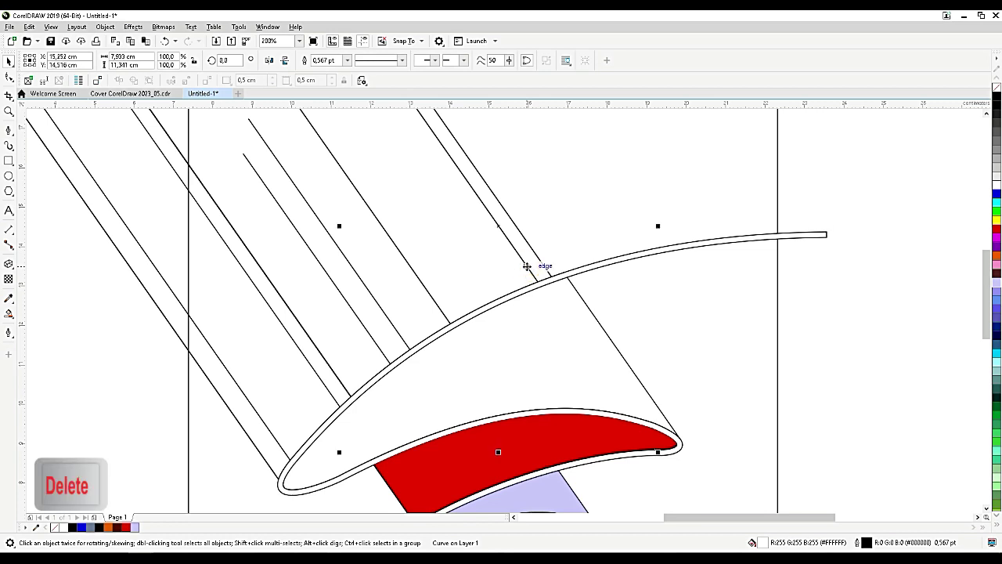
{"action": "scroll", "coordinate": [527, 267], "scroll_direction": "down", "scroll_amount": 1}
{"action": "left_click", "coordinate": [530, 261]}
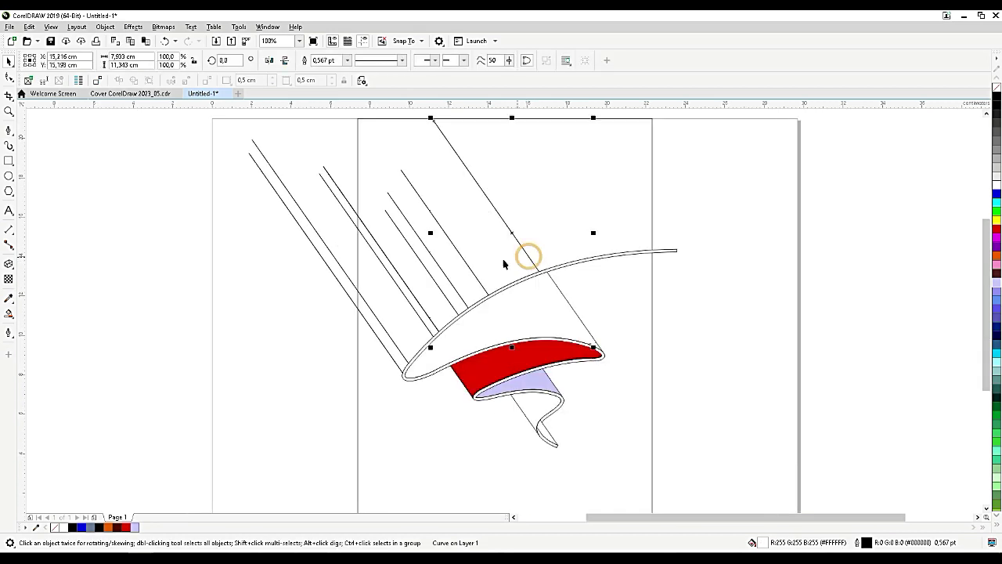
{"action": "key", "text": "Delete"}
{"action": "left_click", "coordinate": [475, 272]}
{"action": "key", "text": "Delete"}
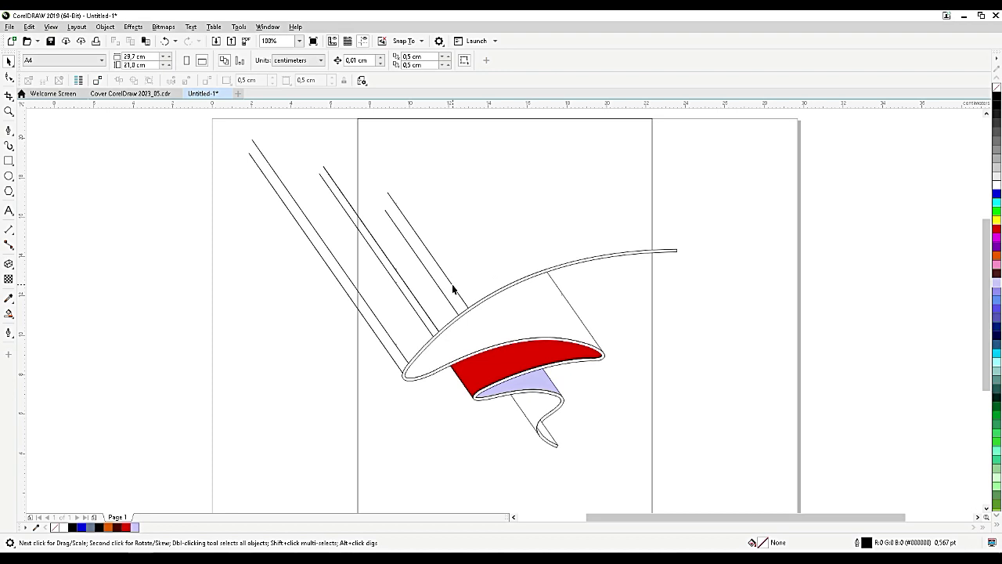
{"action": "left_click", "coordinate": [453, 290]}
{"action": "key", "text": "Delete"}
{"action": "left_click", "coordinate": [423, 309]}
{"action": "key", "text": "Delete"}
{"action": "left_click", "coordinate": [423, 313]}
{"action": "key", "text": "Delete"}
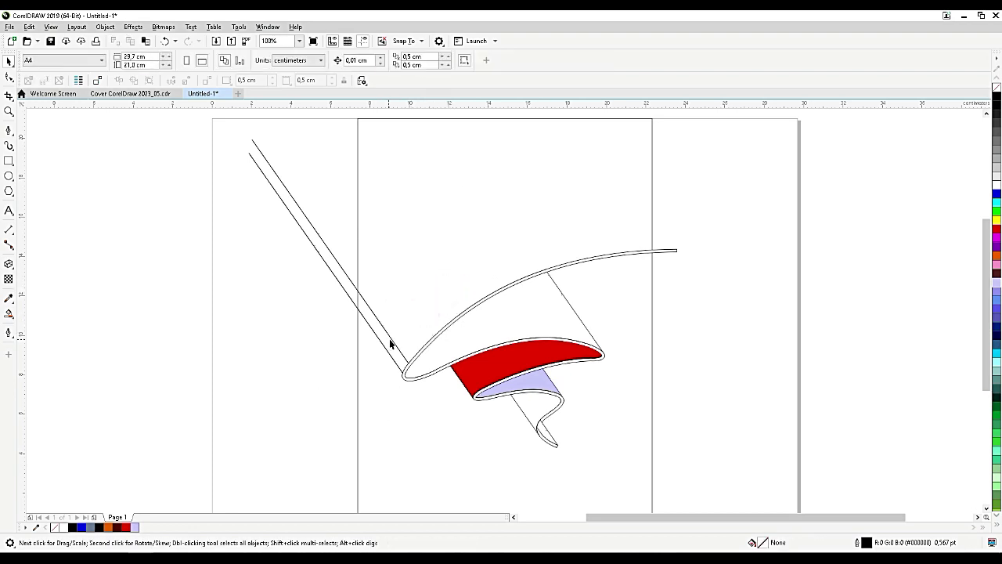
{"action": "left_click", "coordinate": [390, 343]}
{"action": "key", "text": "Delete"}
{"action": "left_click", "coordinate": [392, 352]}
{"action": "key", "text": "Delete"}
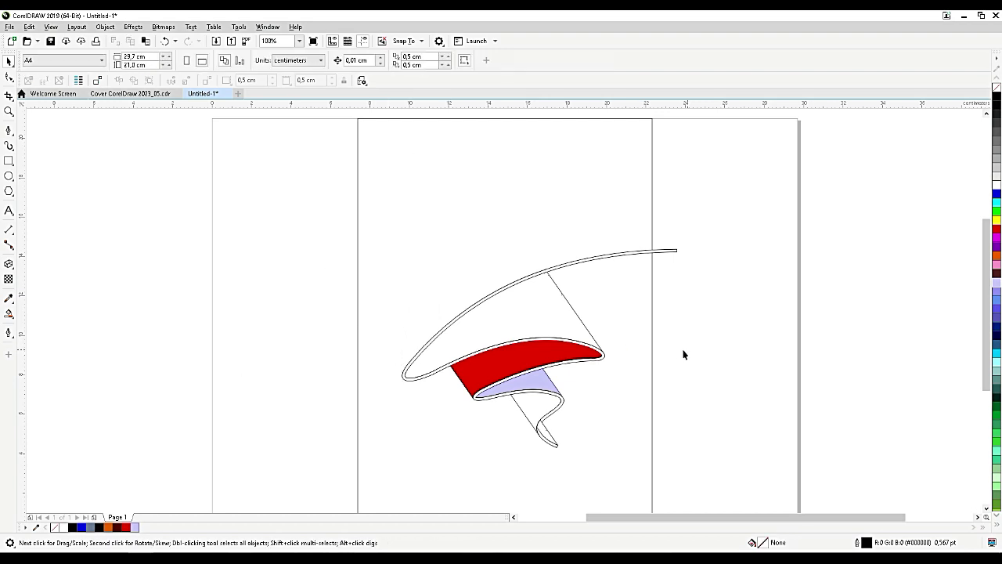
Paste the large blue shape back above the curved band.
{"action": "key", "text": "ctrl+v"}
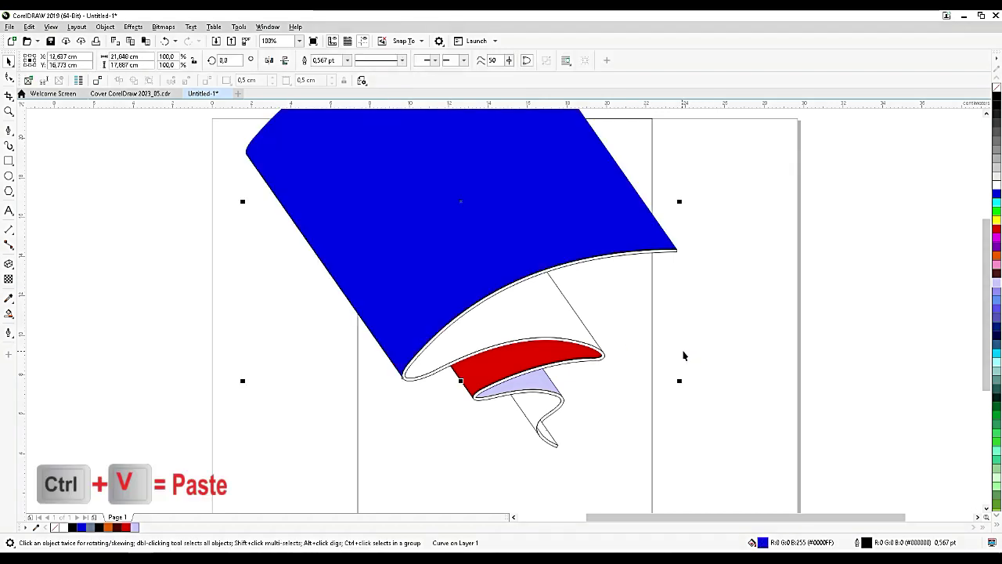
{"action": "left_click", "coordinate": [555, 306]}
{"action": "scroll", "coordinate": [682, 341], "scroll_direction": "down", "scroll_amount": 1}
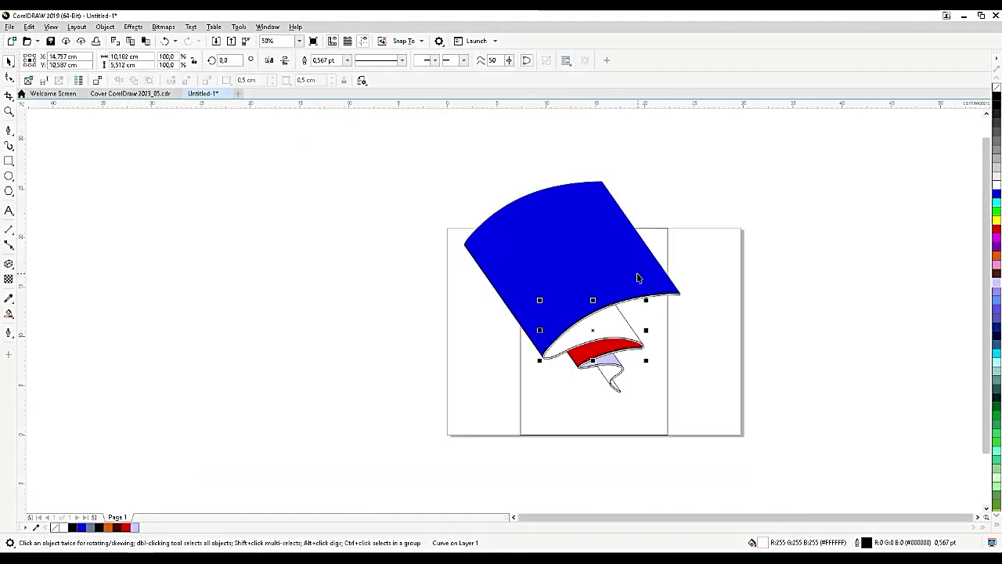
Add a node on the blue shape's right edge and pull it outward past the frame's upper-right corner.
{"action": "left_click", "coordinate": [636, 272]}
{"action": "scroll", "coordinate": [655, 266], "scroll_direction": "up", "scroll_amount": 2}
{"action": "double_click", "coordinate": [654, 269]}
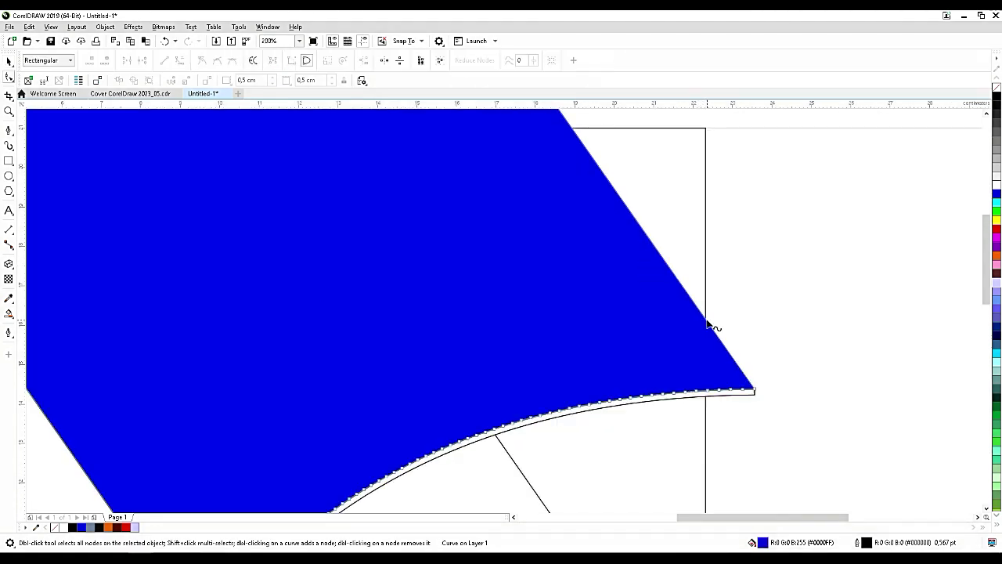
{"action": "left_click_drag", "start_coordinate": [572, 131], "coordinate": [744, 126]}
{"action": "scroll", "coordinate": [638, 212], "scroll_direction": "down", "scroll_amount": 2}
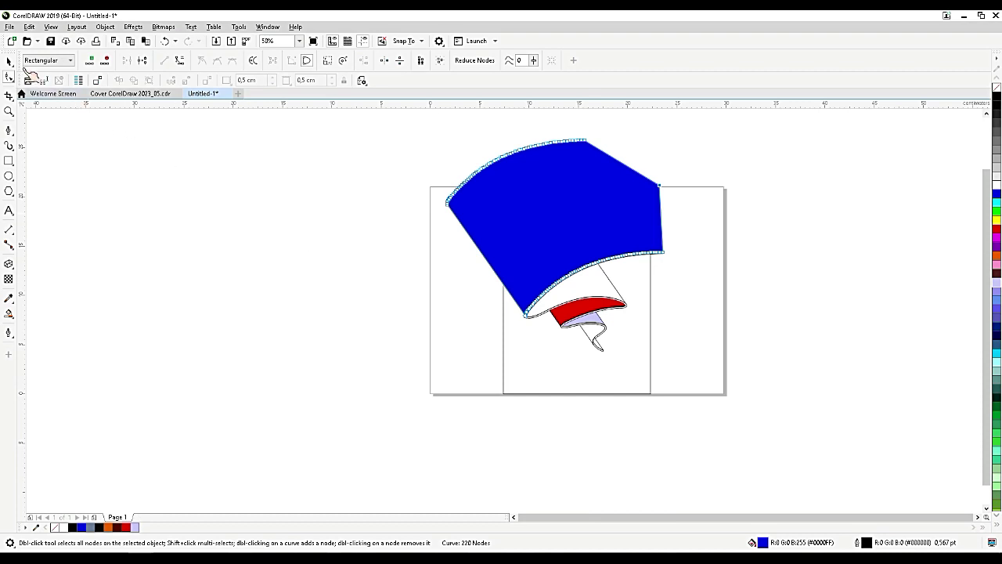
{"action": "key", "text": "space"}
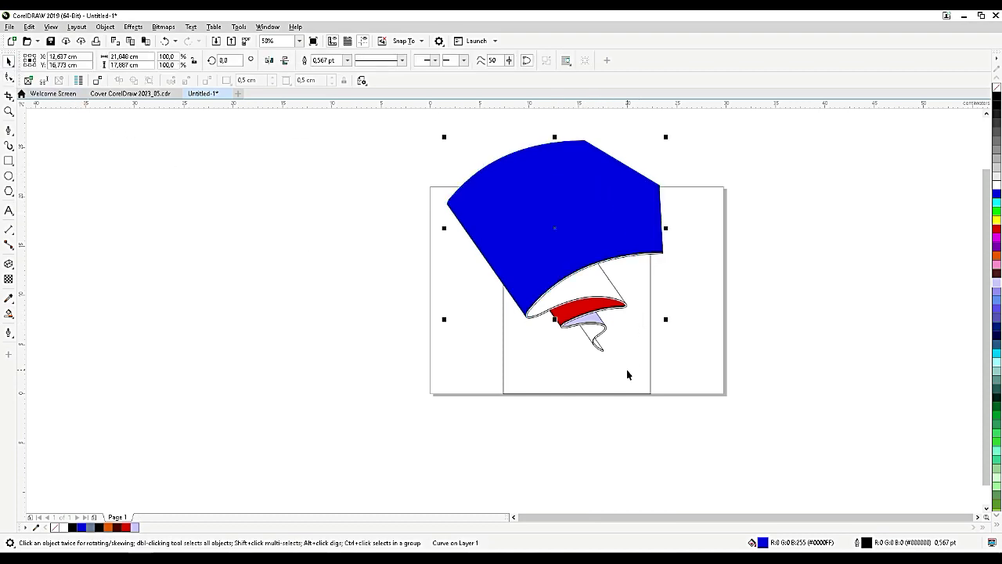
Intersect the blue shape with the frame rectangle and delete the original blue shape outside it.
{"action": "left_click", "coordinate": [627, 371]}
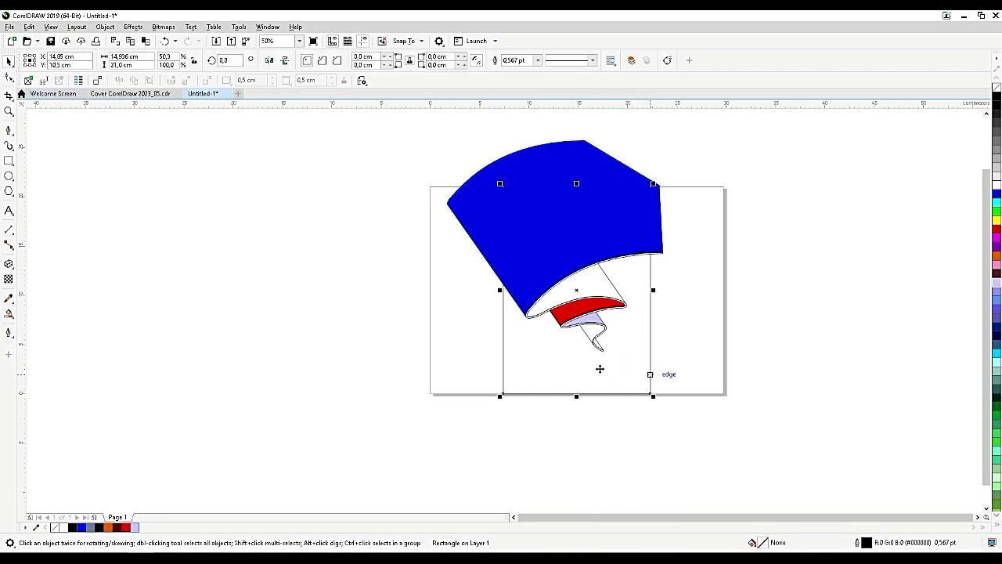
{"action": "left_click", "coordinate": [561, 164], "text": "shift"}
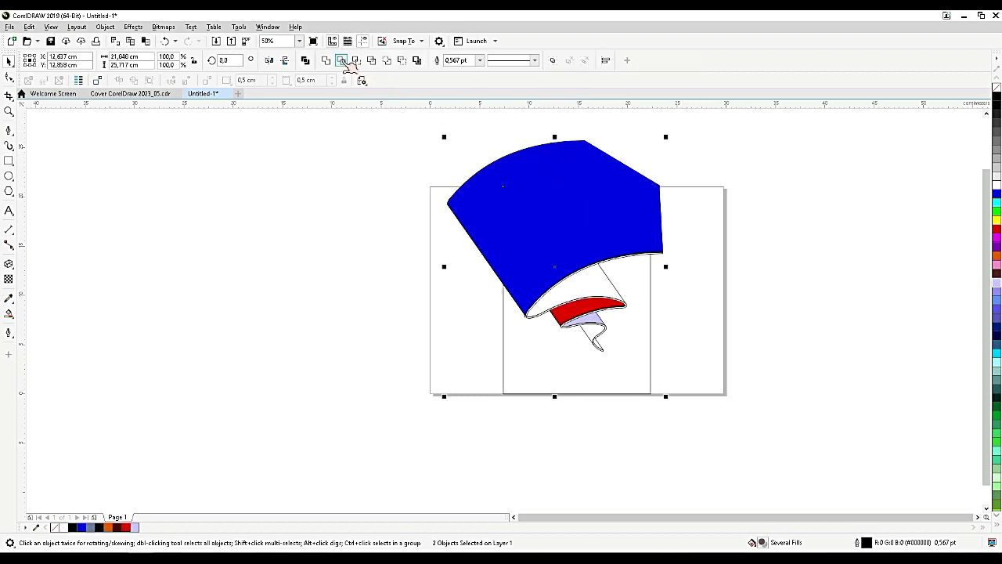
{"action": "left_click", "coordinate": [357, 60]}
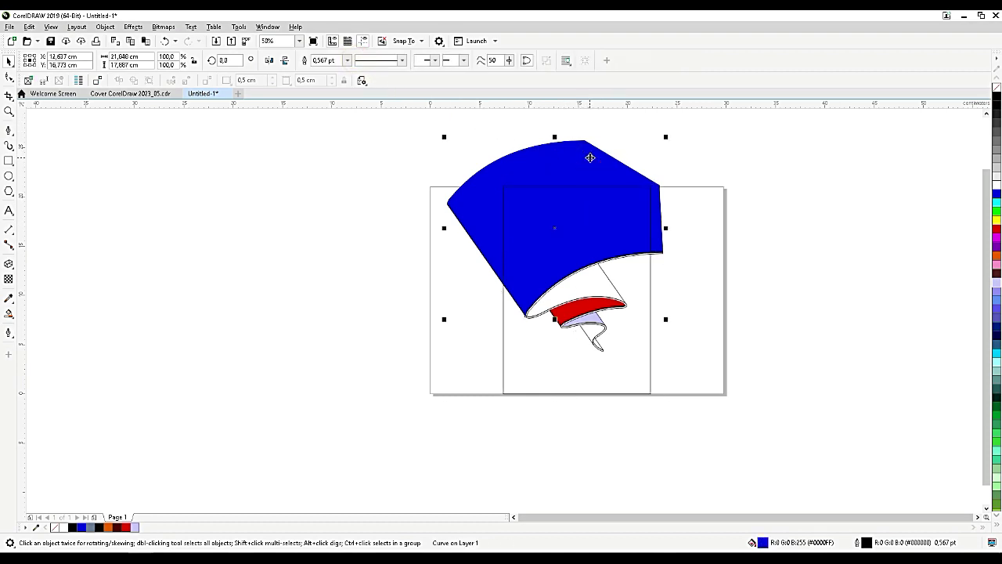
{"action": "key", "text": "Delete"}
Intersect the thin curved band with the frame rectangle and delete the original band that overhangs the right edge.
{"action": "scroll", "coordinate": [668, 263], "scroll_direction": "up", "scroll_amount": 2}
{"action": "left_click", "coordinate": [671, 254]}
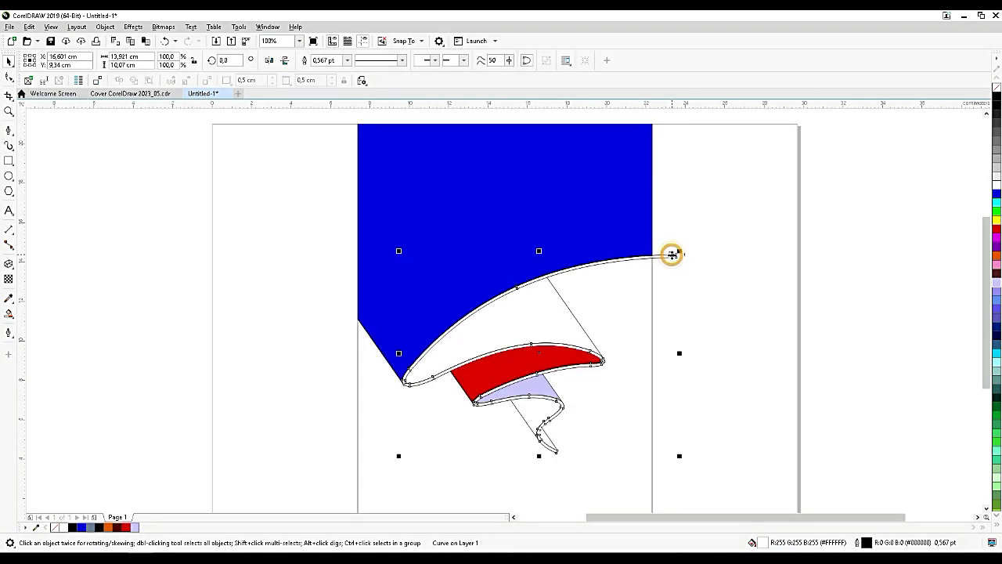
{"action": "scroll", "coordinate": [671, 254], "scroll_direction": "down", "scroll_amount": 2}
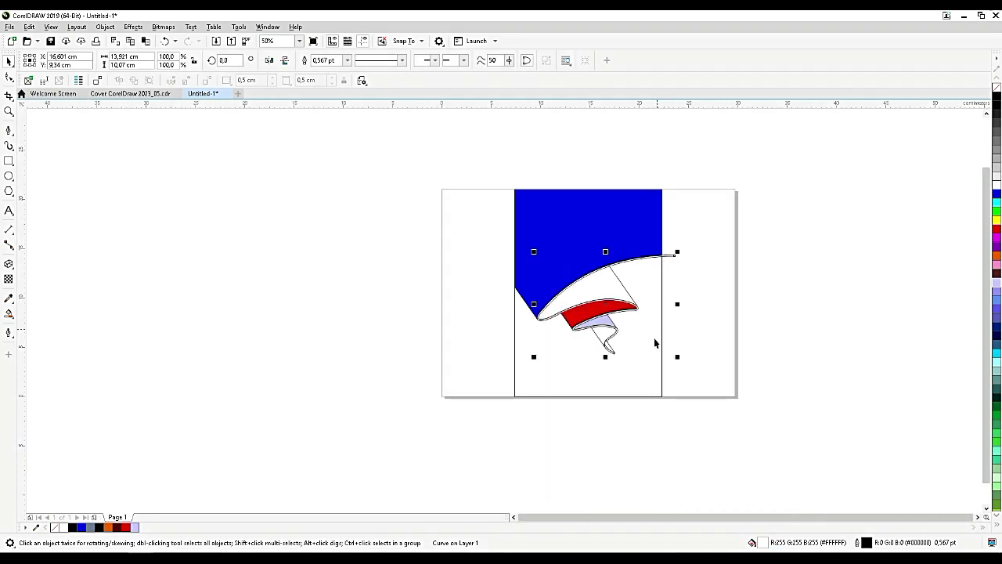
{"action": "left_click", "coordinate": [645, 386]}
{"action": "left_click", "coordinate": [674, 255], "text": "shift"}
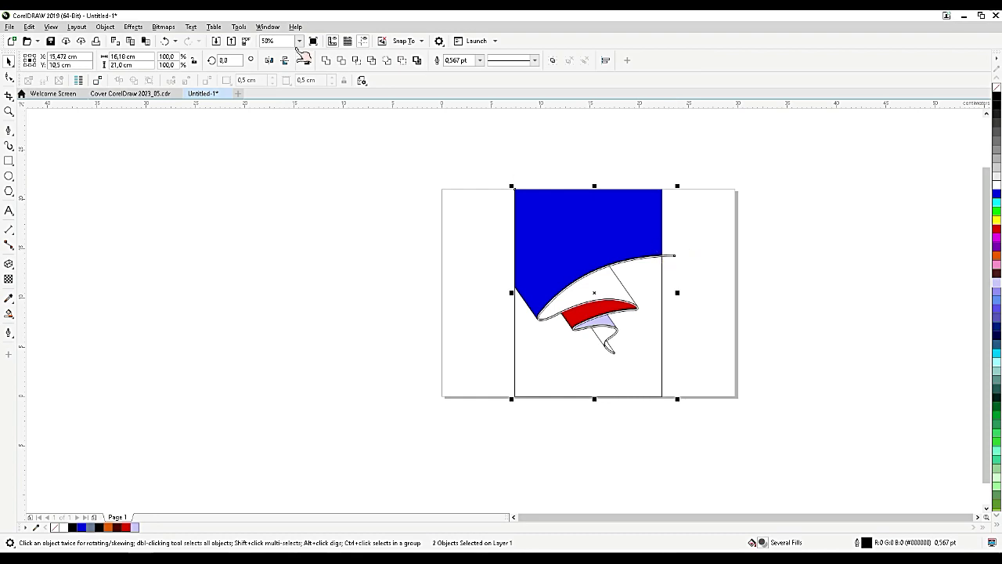
{"action": "left_click", "coordinate": [356, 61]}
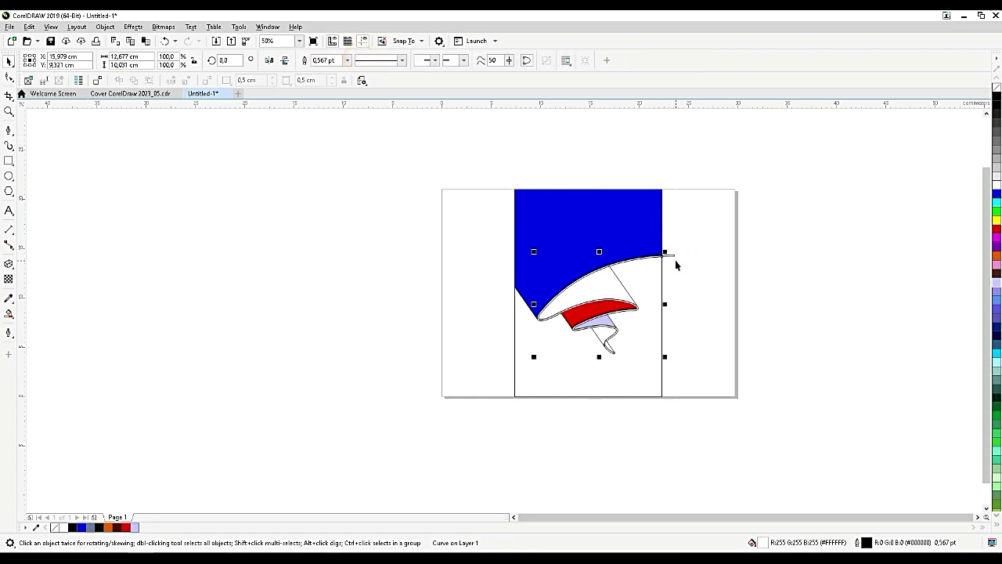
{"action": "left_click", "coordinate": [671, 255]}
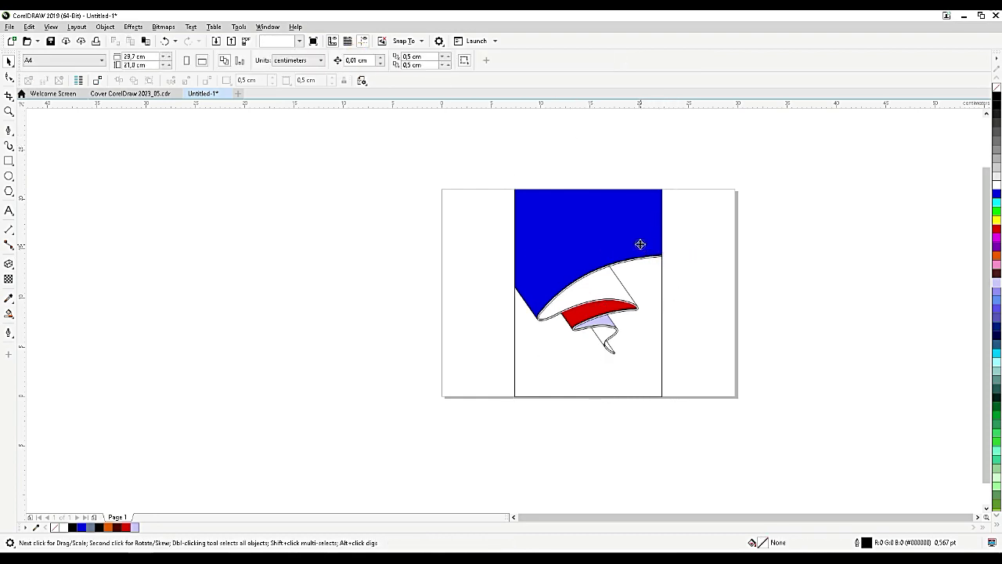
Apply an elliptical fountain fill across the large blue shape, with a white centre and a light grey outer colour.
{"action": "scroll", "coordinate": [649, 264], "scroll_direction": "up", "scroll_amount": 2}
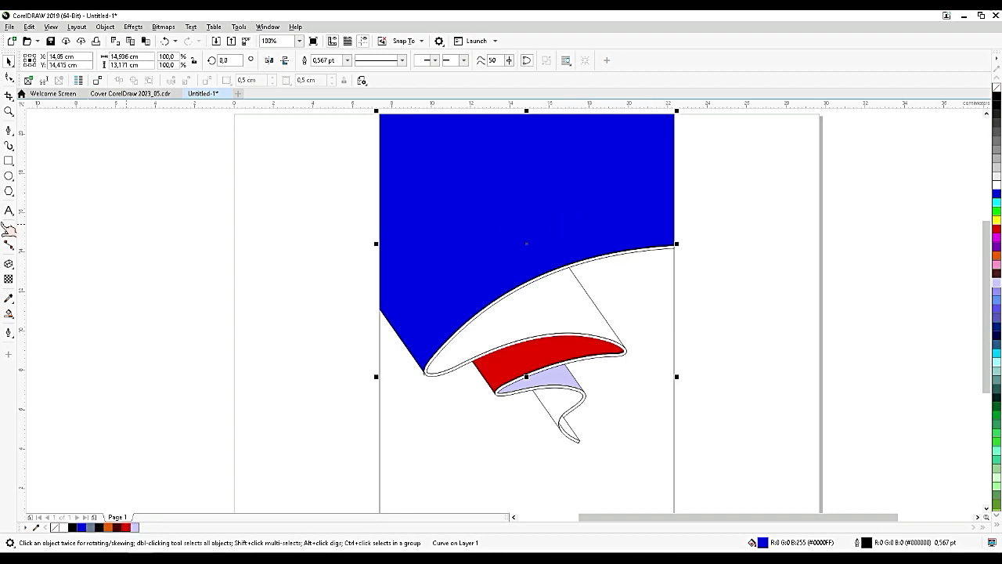
{"action": "left_click", "coordinate": [14, 320]}
{"action": "left_click", "coordinate": [40, 317]}
{"action": "left_click_drag", "start_coordinate": [520, 243], "coordinate": [638, 158]}
{"action": "left_click", "coordinate": [208, 62]}
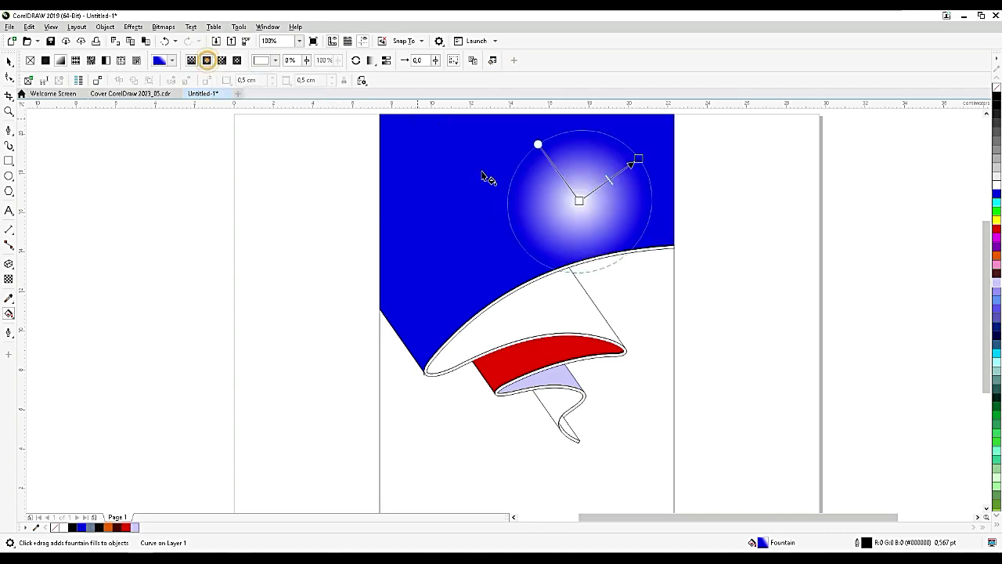
{"action": "left_click_drag", "start_coordinate": [580, 200], "coordinate": [502, 258]}
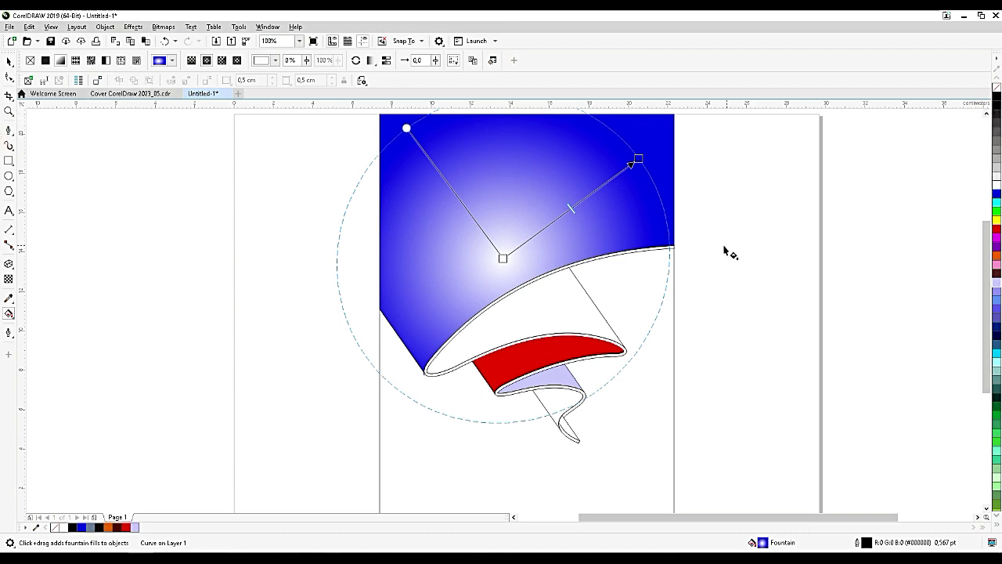
{"action": "left_click_drag", "start_coordinate": [640, 165], "coordinate": [685, 133]}
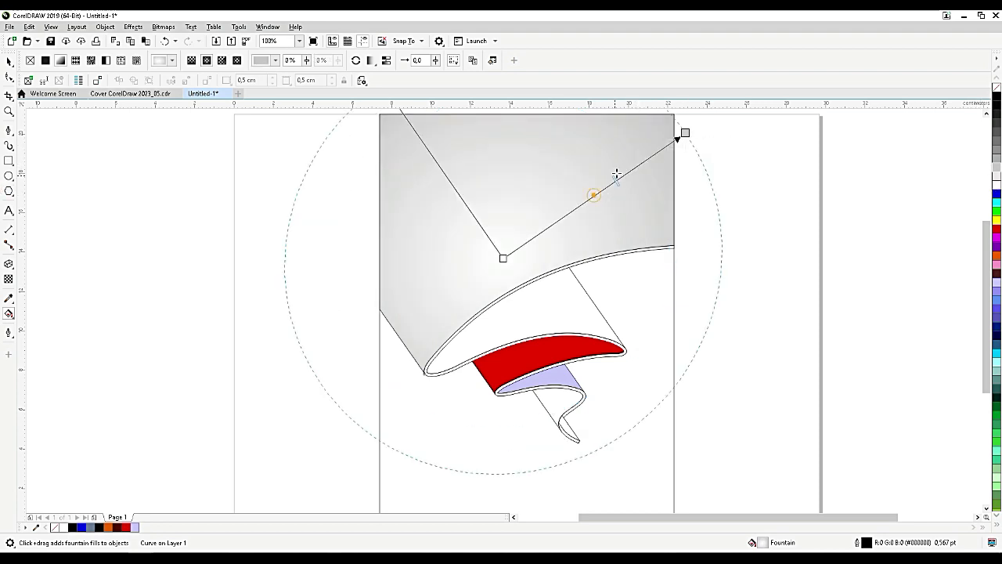
Shift the fountain fill's centre slightly down and left and add a white colour node between centre and outer edge.
{"action": "left_click_drag", "start_coordinate": [616, 174], "coordinate": [620, 176]}
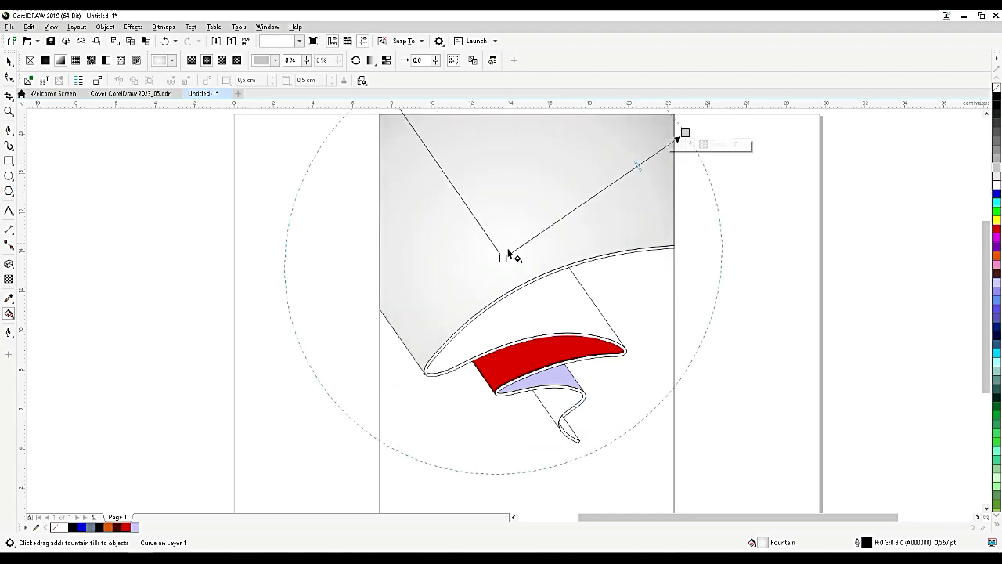
{"action": "left_click_drag", "start_coordinate": [503, 257], "coordinate": [487, 264]}
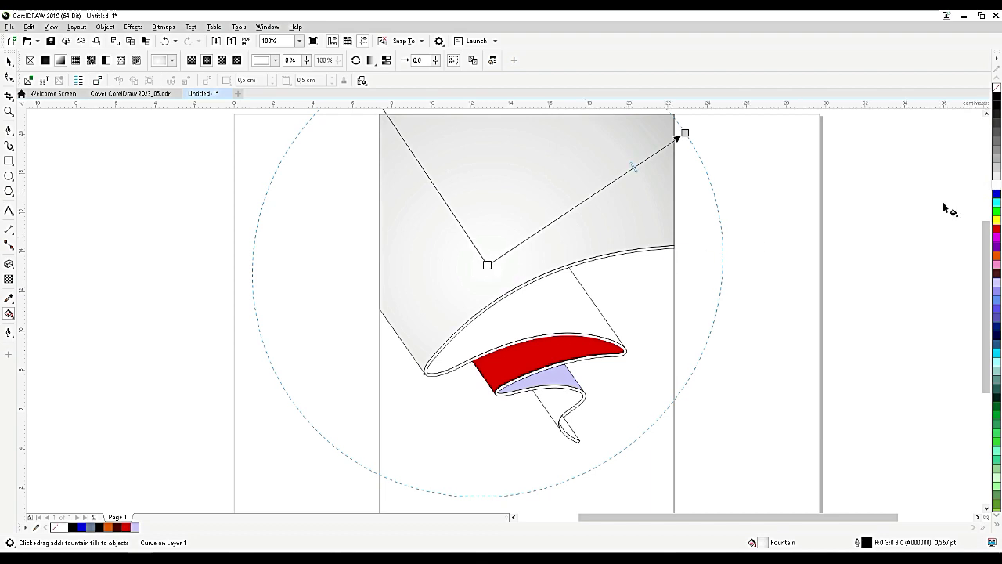
{"action": "left_click_drag", "start_coordinate": [630, 190], "coordinate": [608, 185]}
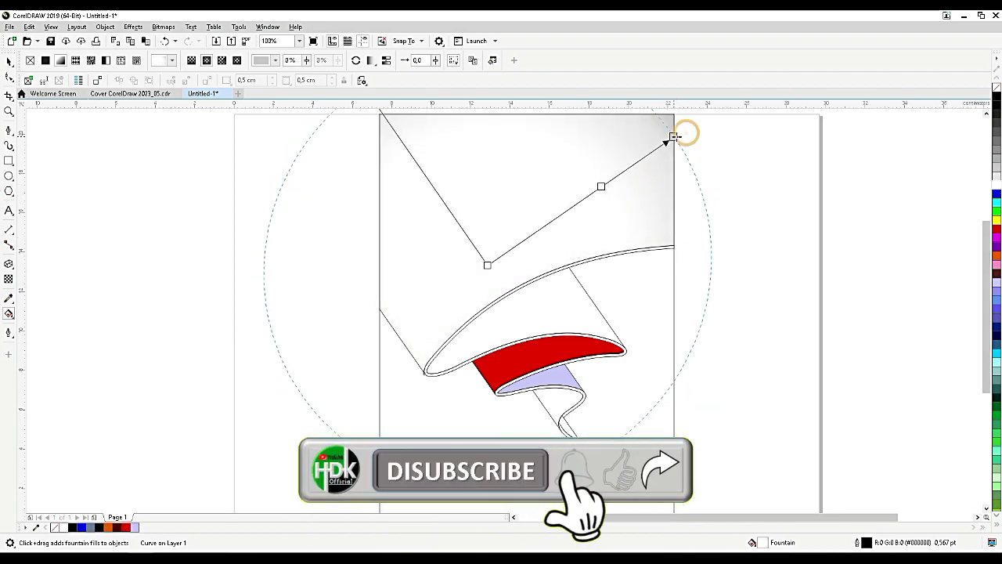
{"action": "scroll", "coordinate": [682, 166], "scroll_direction": "down", "scroll_amount": 2}
{"action": "left_click_drag", "start_coordinate": [520, 123], "coordinate": [516, 143]}
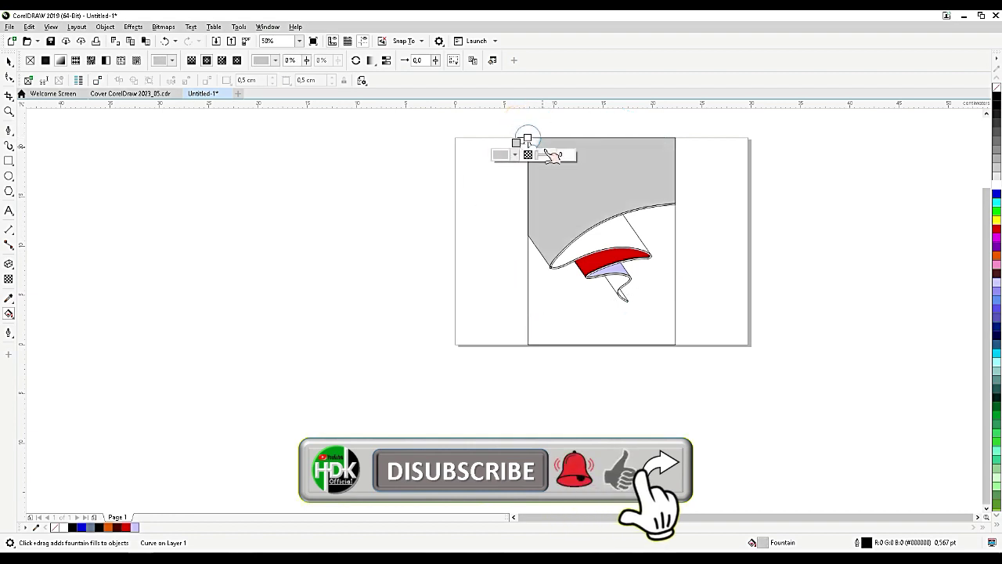
{"action": "key", "text": "ctrl+z"}
{"action": "scroll", "coordinate": [545, 154], "scroll_direction": "up", "scroll_amount": 2}
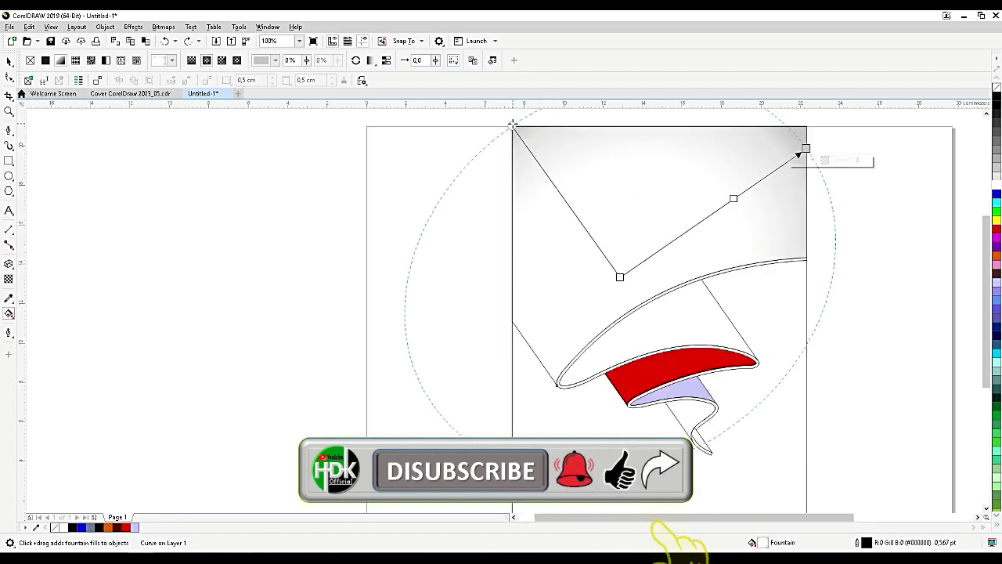
Adjust the large shape's fountain fill, moving its centre slightly up and pulling the grey outer node inward and down.
{"action": "left_click_drag", "start_coordinate": [619, 277], "coordinate": [623, 252]}
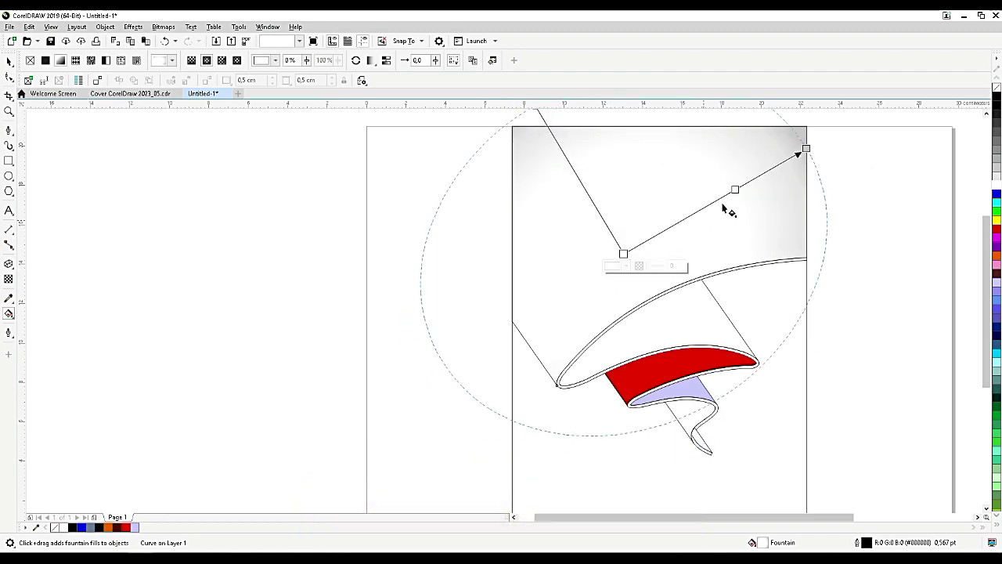
{"action": "left_click_drag", "start_coordinate": [805, 147], "coordinate": [789, 179]}
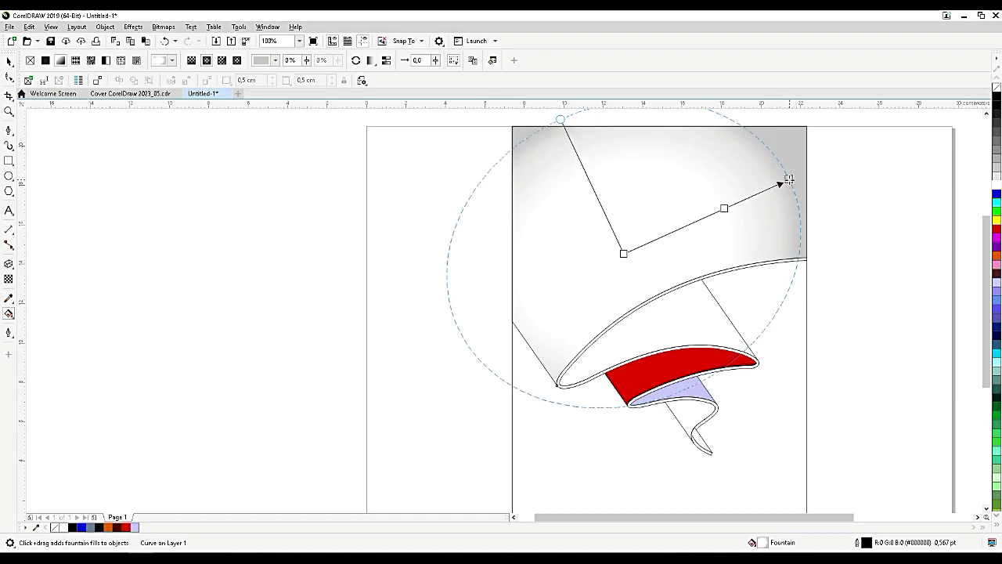
{"action": "left_click", "coordinate": [560, 117]}
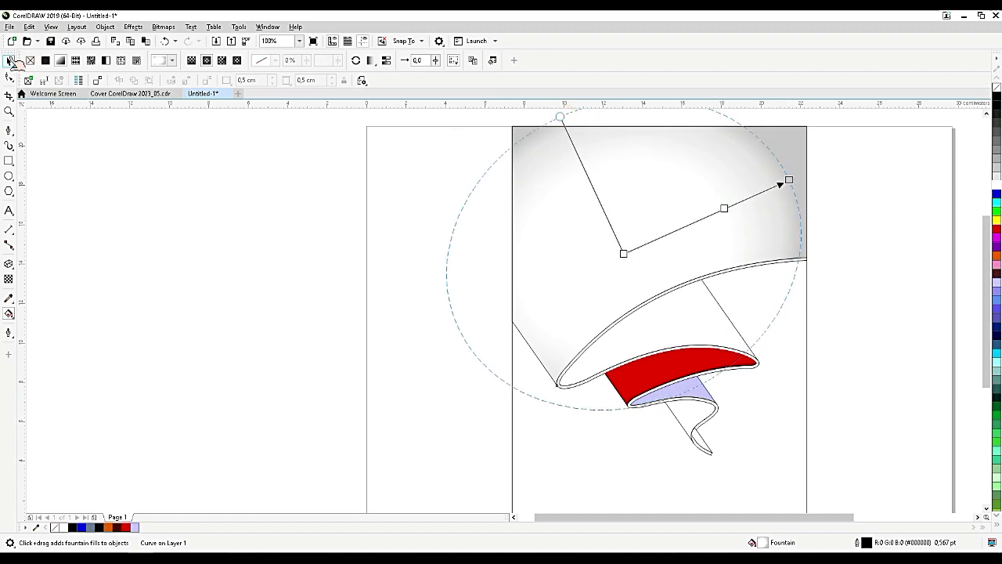
{"action": "left_click", "coordinate": [11, 60]}
Apply an elliptical fountain fill to the white fold beneath the large shape, with a white centre and a mid-grey outer colour.
{"action": "left_click", "coordinate": [702, 328]}
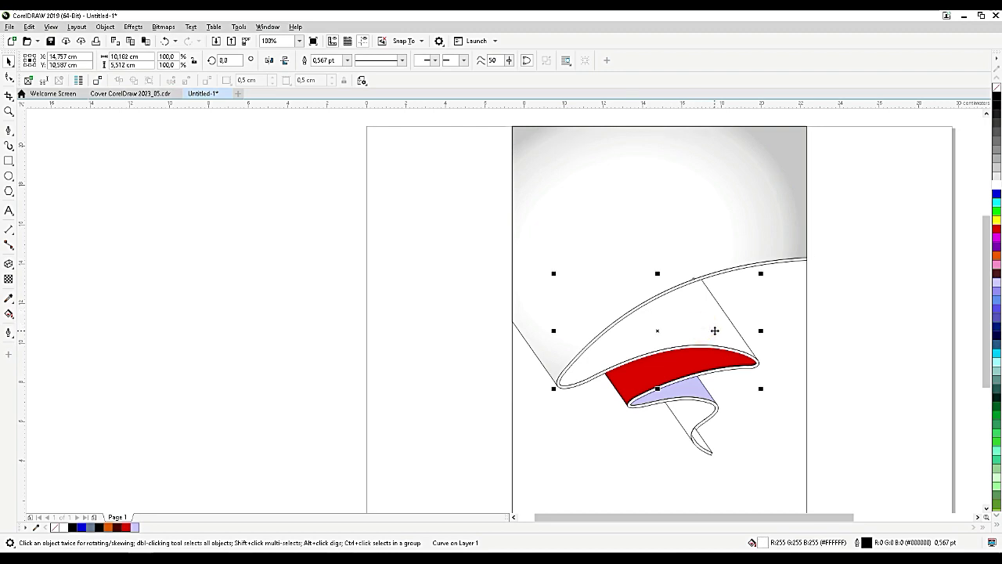
{"action": "left_click", "coordinate": [10, 313]}
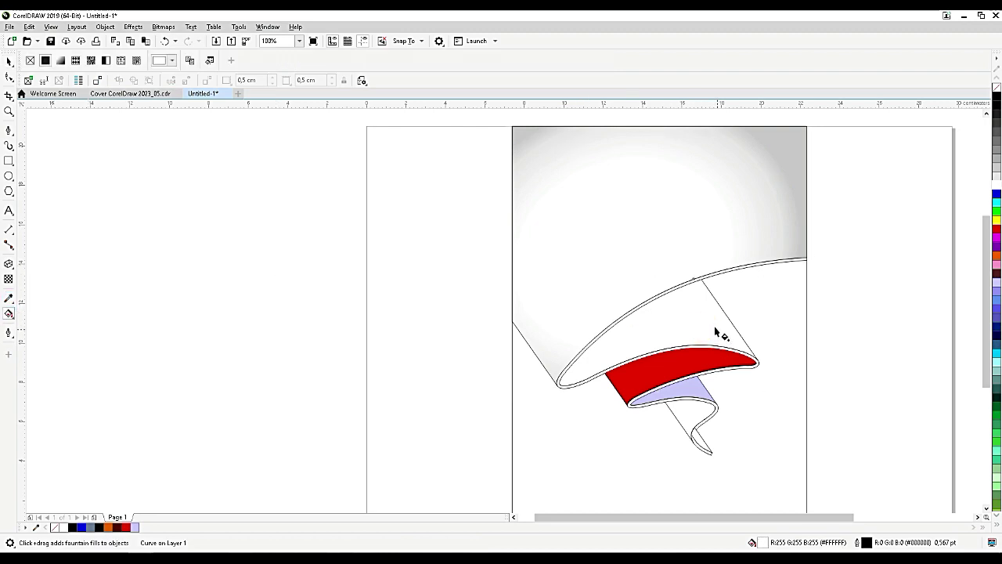
{"action": "left_click_drag", "start_coordinate": [630, 343], "coordinate": [629, 340]}
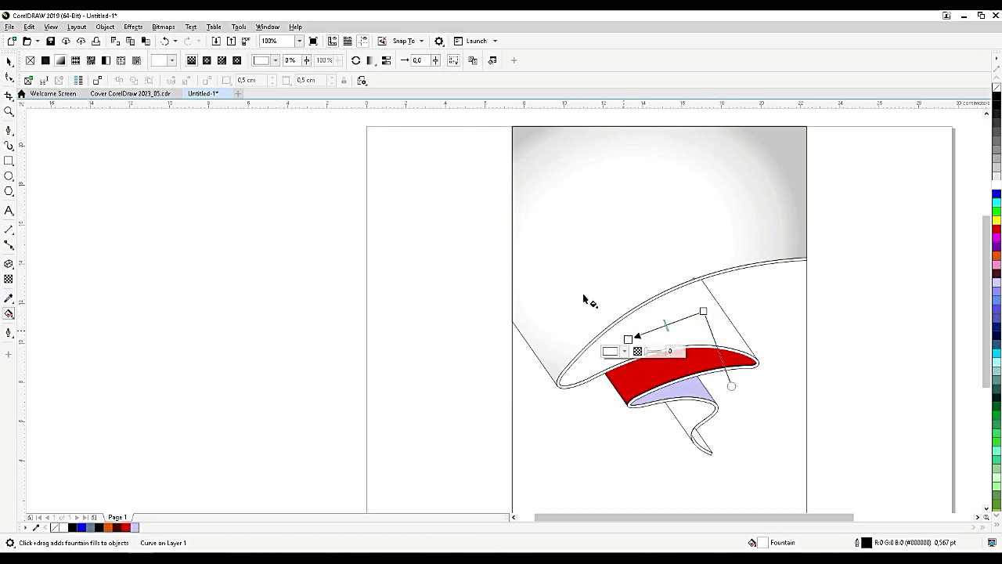
{"action": "left_click", "coordinate": [206, 61]}
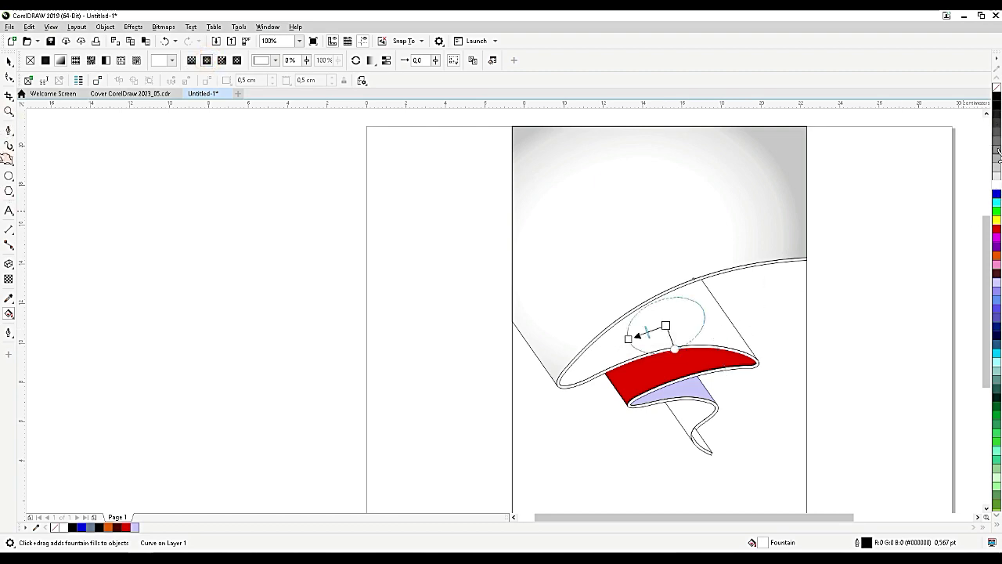
{"action": "left_click_drag", "start_coordinate": [630, 343], "coordinate": [544, 315]}
{"action": "left_click_drag", "start_coordinate": [665, 325], "coordinate": [657, 330]}
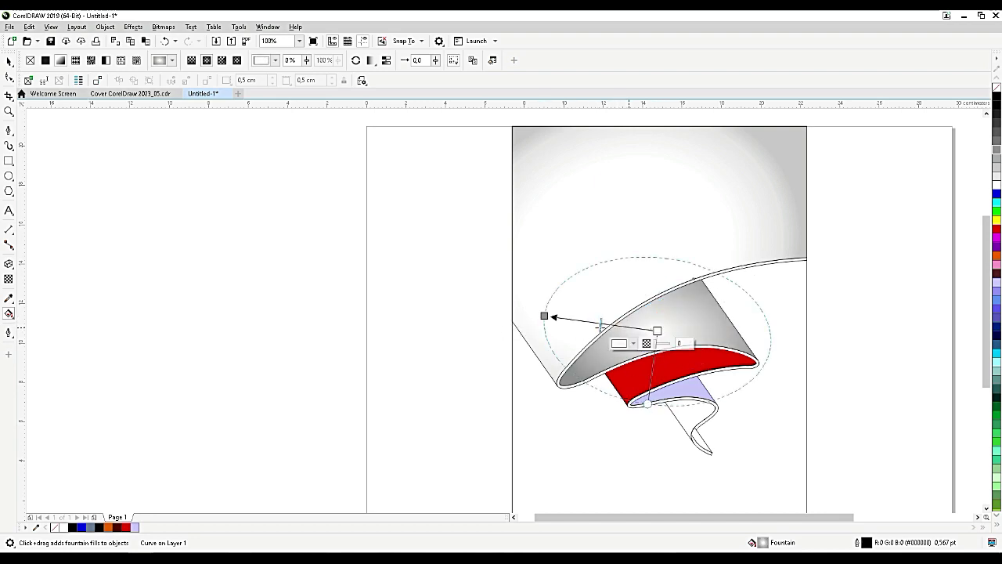
{"action": "left_click_drag", "start_coordinate": [543, 316], "coordinate": [534, 301]}
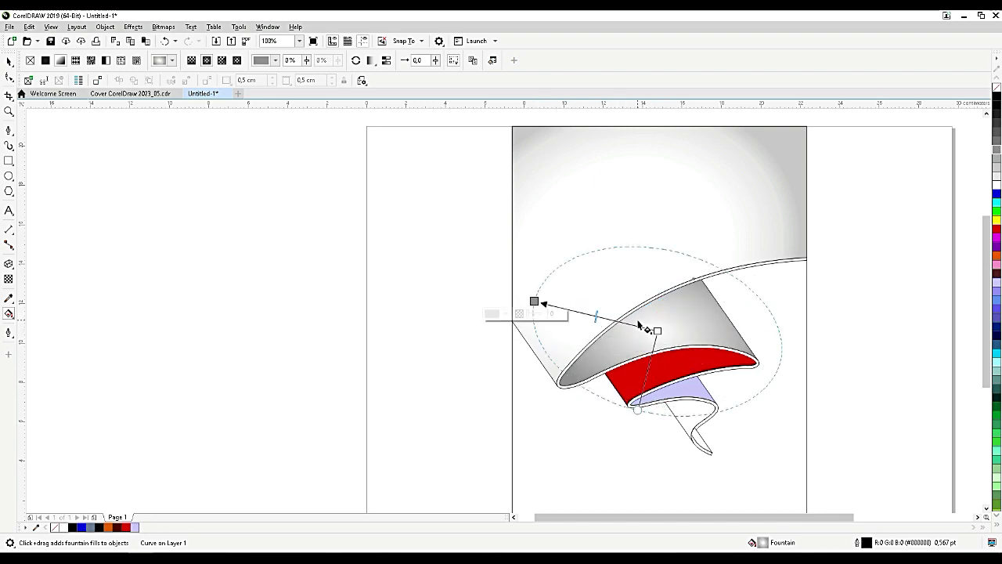
Reshape the upper fold's fountain fill, add a white node midway, and spread the centre and grey outer node further apart.
{"action": "left_click_drag", "start_coordinate": [658, 331], "coordinate": [650, 321]}
{"action": "left_click_drag", "start_coordinate": [643, 381], "coordinate": [634, 401]}
{"action": "left_click_drag", "start_coordinate": [534, 301], "coordinate": [568, 302]}
{"action": "left_click_drag", "start_coordinate": [650, 321], "coordinate": [648, 323]}
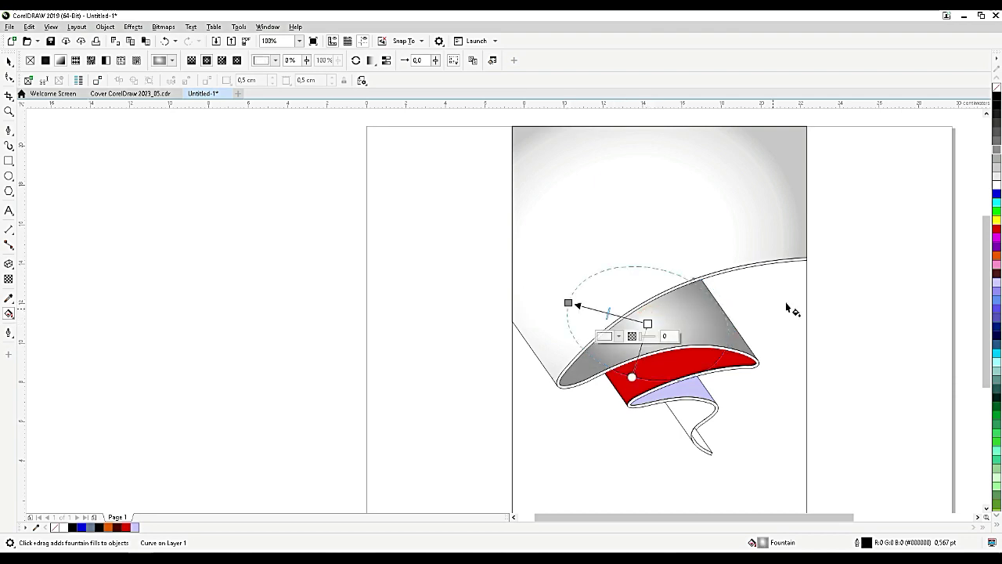
{"action": "double_click", "coordinate": [619, 317]}
{"action": "left_click_drag", "start_coordinate": [648, 324], "coordinate": [682, 316]}
{"action": "left_click_drag", "start_coordinate": [569, 302], "coordinate": [537, 325]}
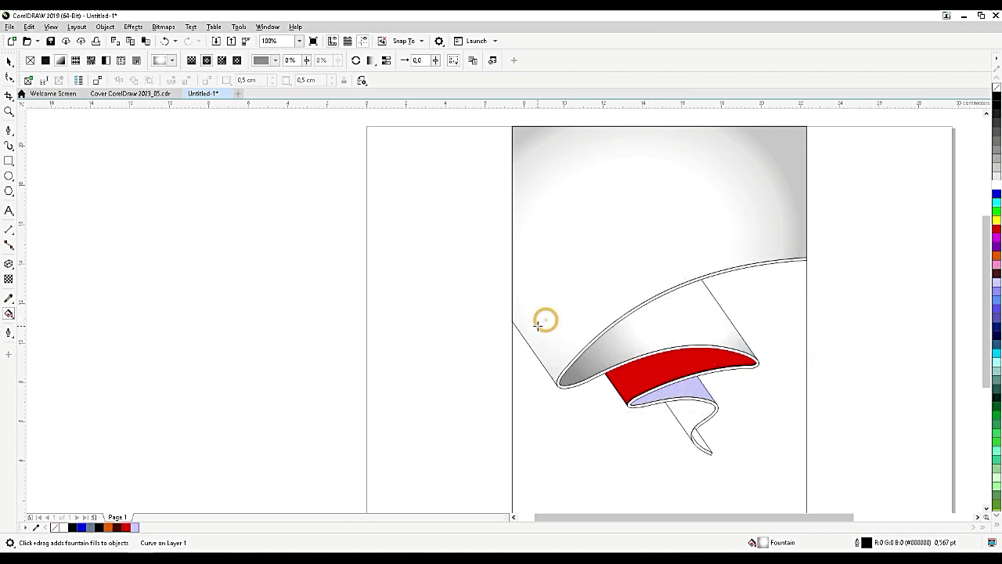
Copy the upper fold's fountain fill onto the red band.
{"action": "left_click", "coordinate": [711, 366]}
{"action": "scroll", "coordinate": [711, 368], "scroll_direction": "up", "scroll_amount": 1}
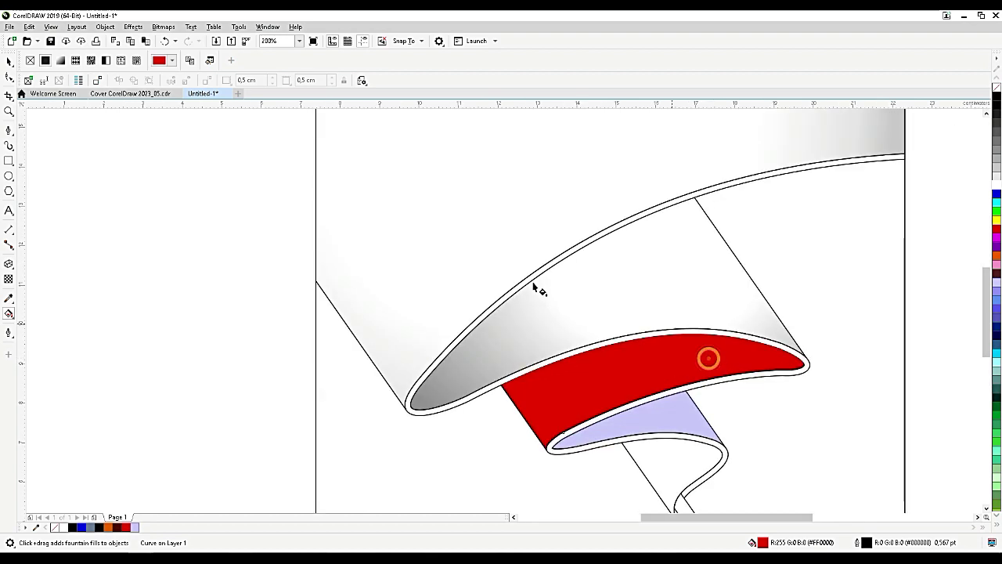
{"action": "left_click", "coordinate": [11, 66]}
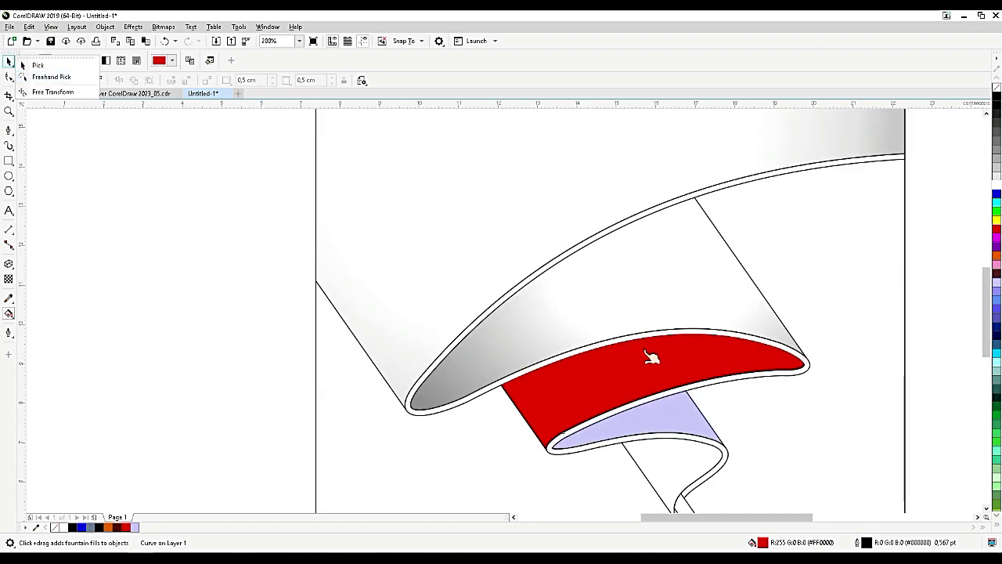
{"action": "left_click", "coordinate": [10, 62]}
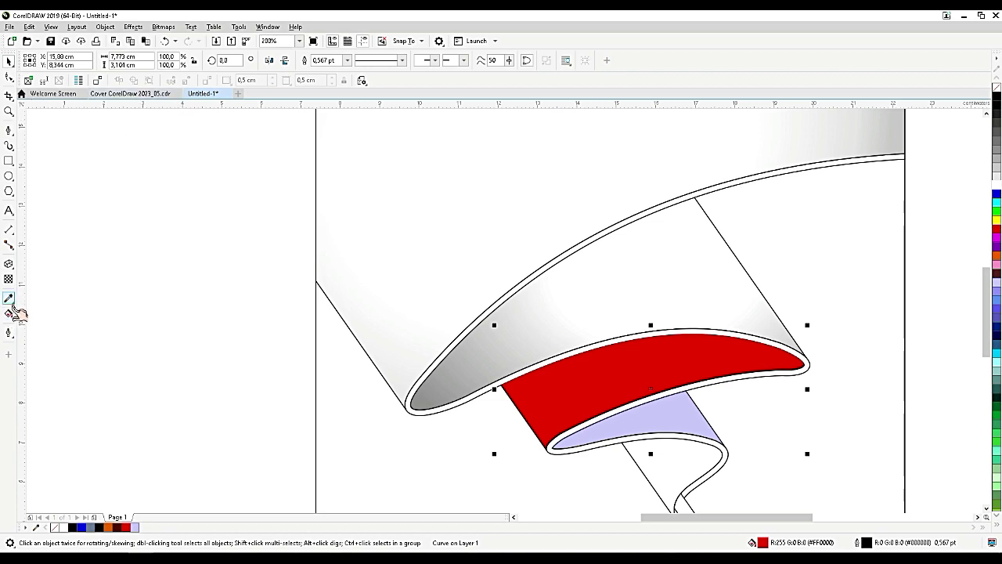
{"action": "left_click", "coordinate": [10, 314]}
{"action": "left_click", "coordinate": [191, 61]}
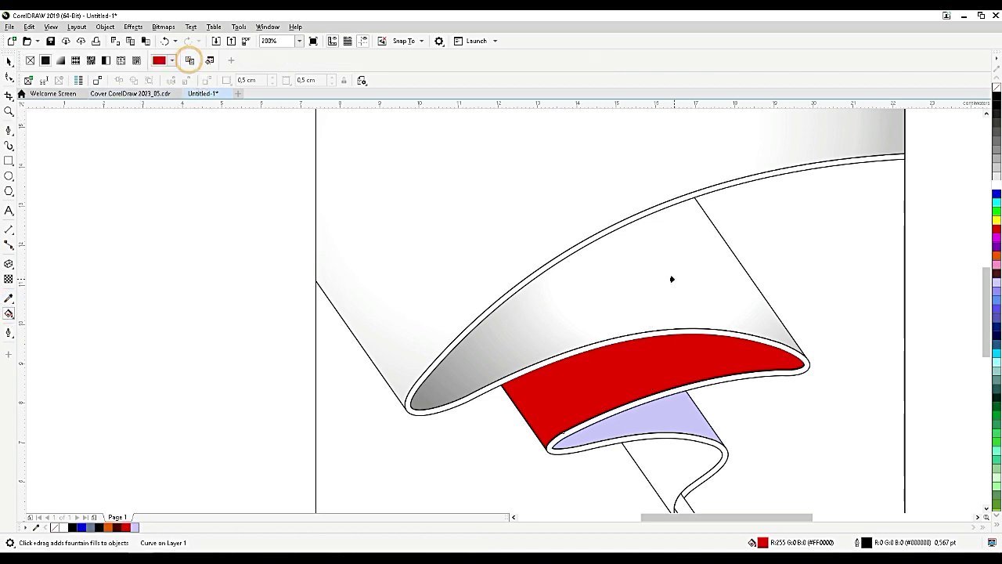
{"action": "left_click", "coordinate": [671, 279]}
Copy the grey-white fountain fill onto the lavender band and the white fold directly below it.
{"action": "left_click", "coordinate": [674, 416]}
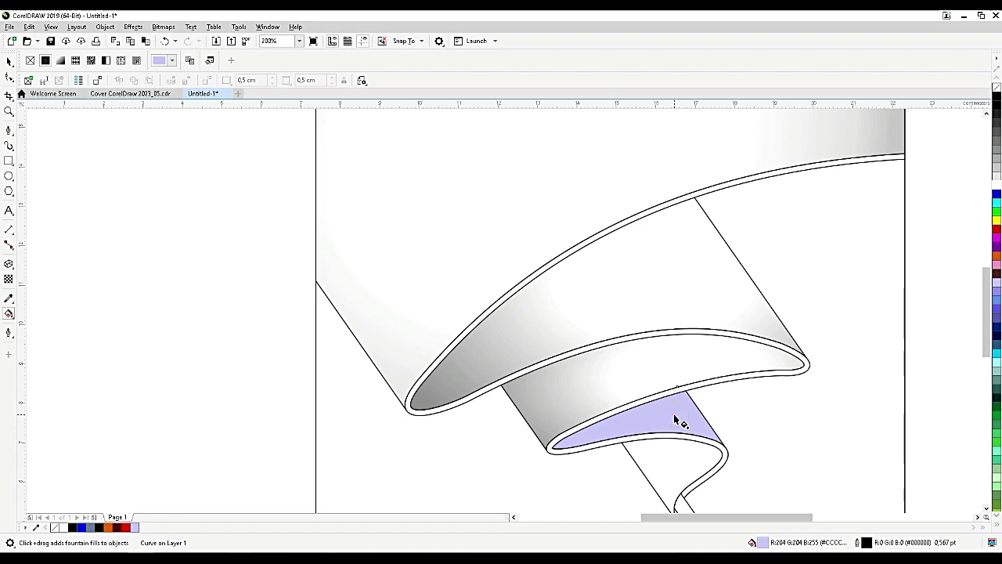
{"action": "left_click", "coordinate": [196, 61]}
{"action": "left_click", "coordinate": [680, 381]}
{"action": "left_click", "coordinate": [681, 462]}
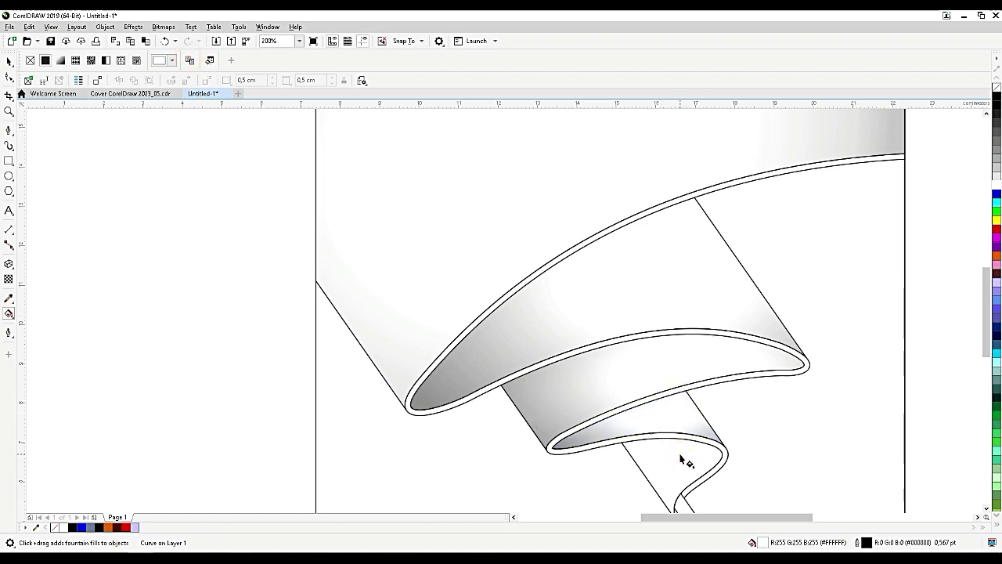
{"action": "left_click", "coordinate": [192, 62]}
{"action": "left_click", "coordinate": [596, 277]}
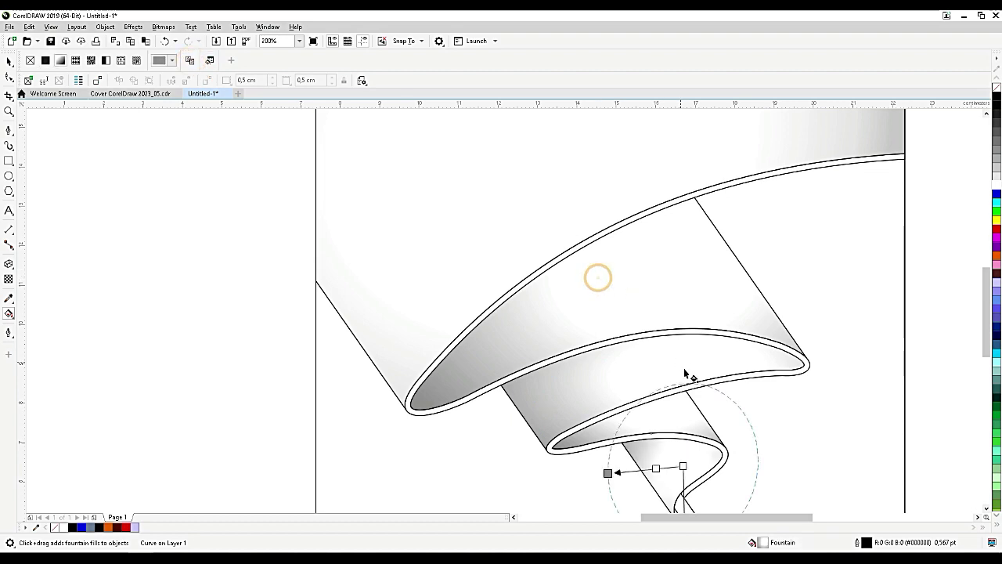
Copy the fountain fill from the lower fold onto the small tail piece at the ribbon's tip.
{"action": "scroll", "coordinate": [640, 225], "scroll_direction": "down", "scroll_amount": 2}
{"action": "scroll", "coordinate": [669, 368], "scroll_direction": "up", "scroll_amount": 4}
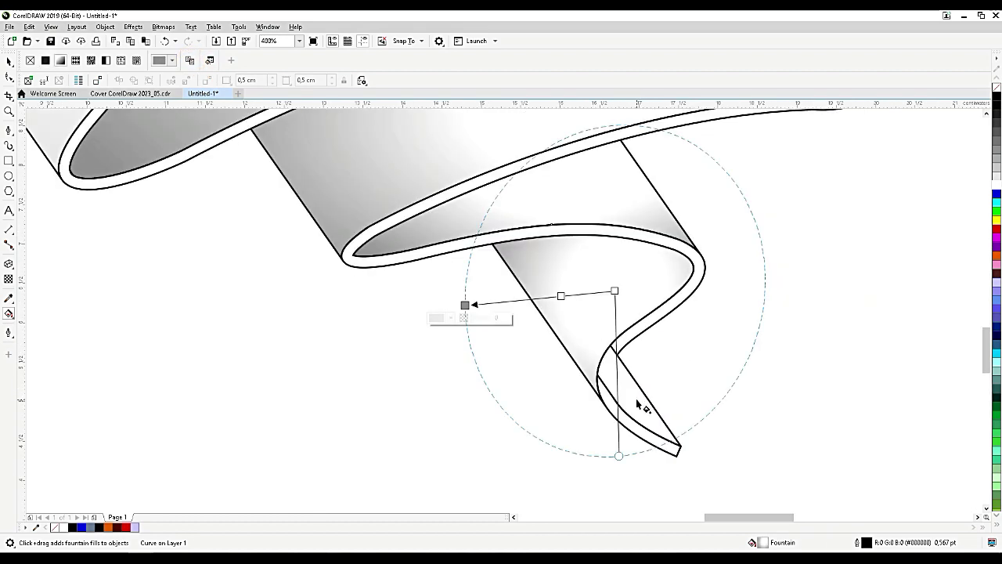
{"action": "left_click", "coordinate": [640, 405]}
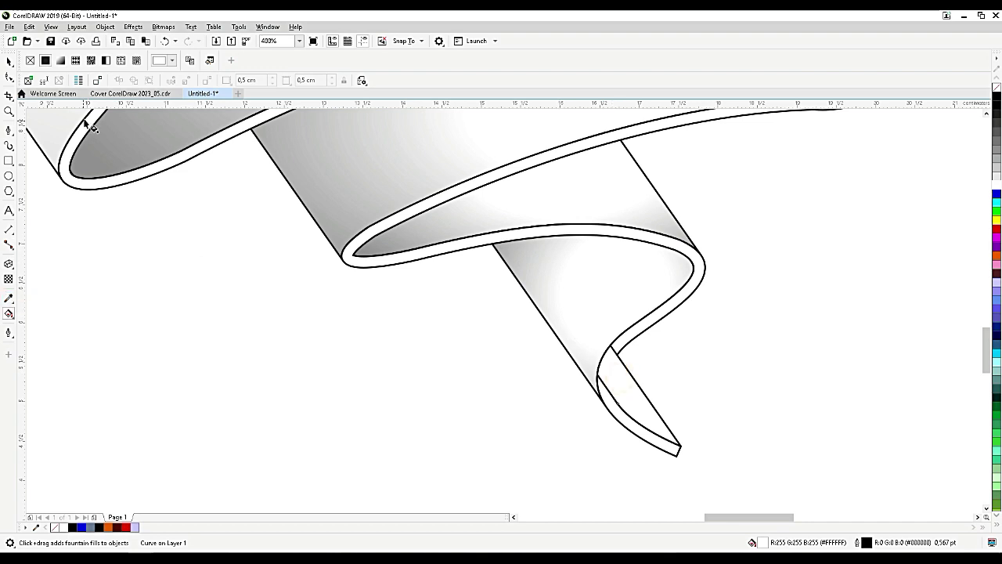
{"action": "left_click", "coordinate": [603, 275]}
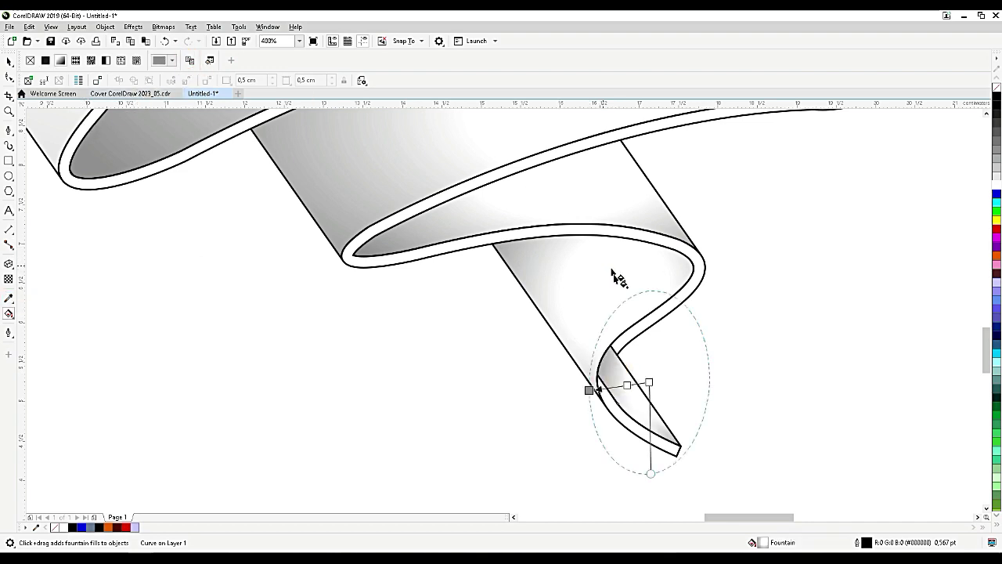
Place the small tail piece behind the ribbon's thin edge band.
{"action": "left_click", "coordinate": [9, 61]}
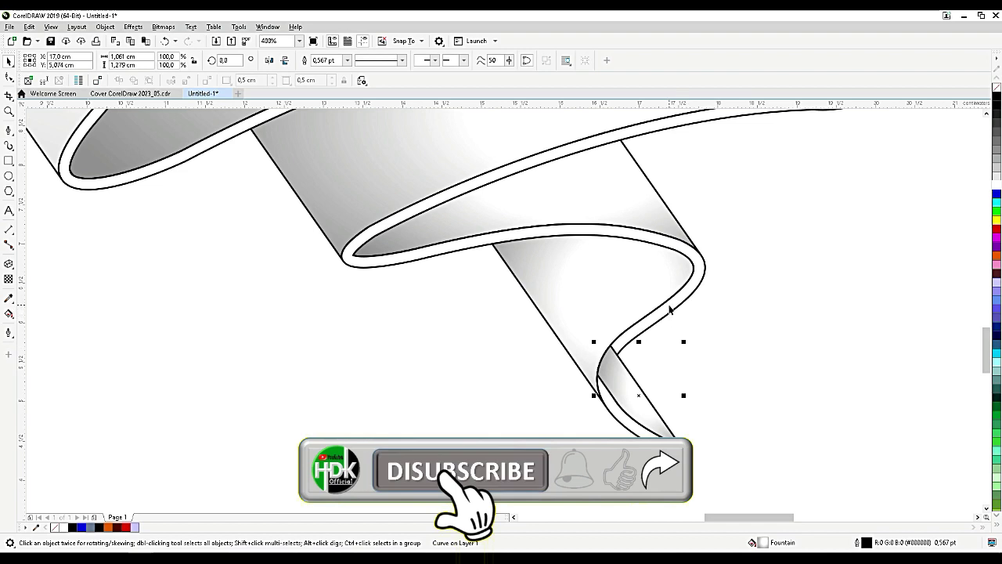
{"action": "left_click", "coordinate": [635, 409]}
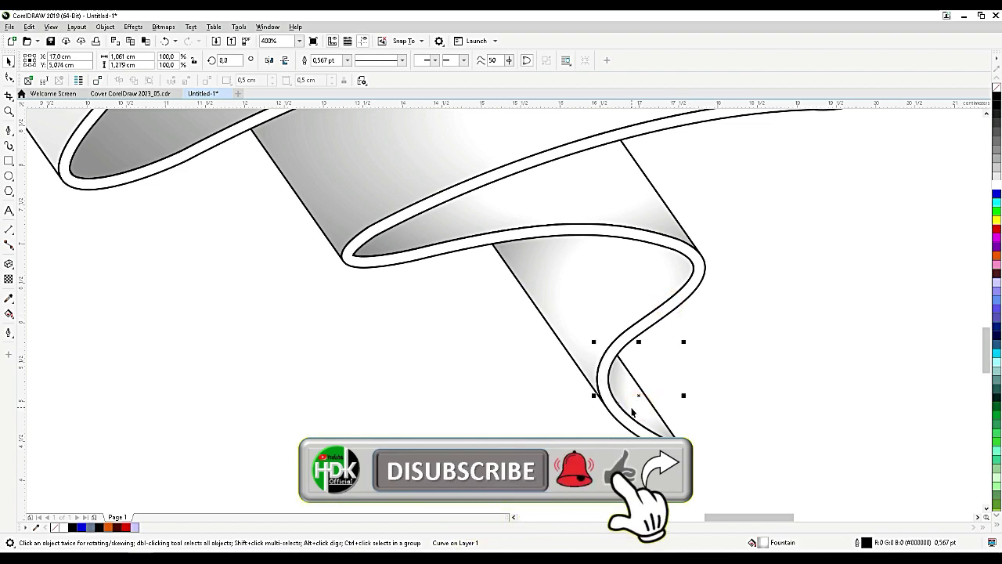
{"action": "scroll", "coordinate": [647, 361], "scroll_direction": "down", "scroll_amount": 1}
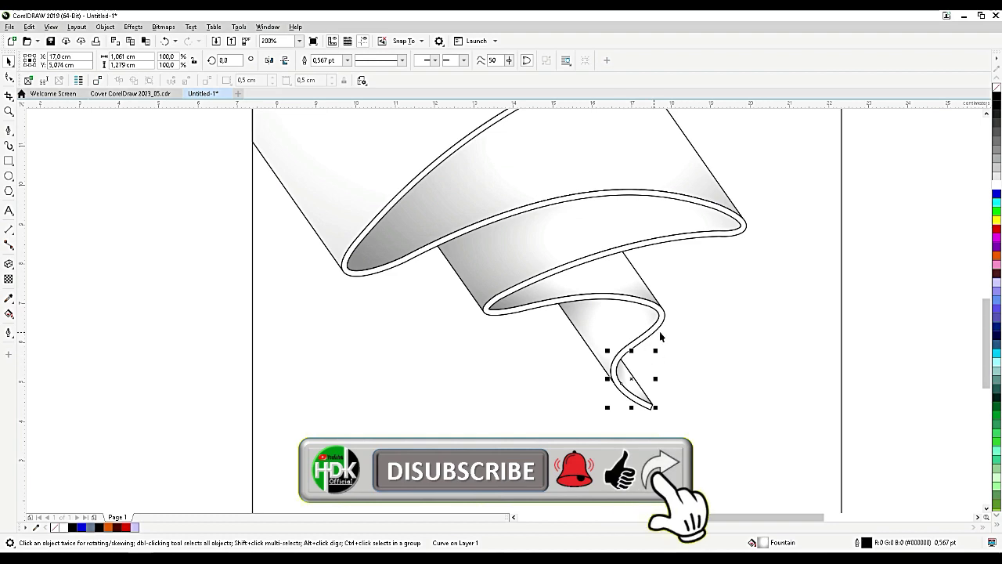
{"action": "left_click", "coordinate": [890, 372]}
{"action": "left_click", "coordinate": [632, 338]}
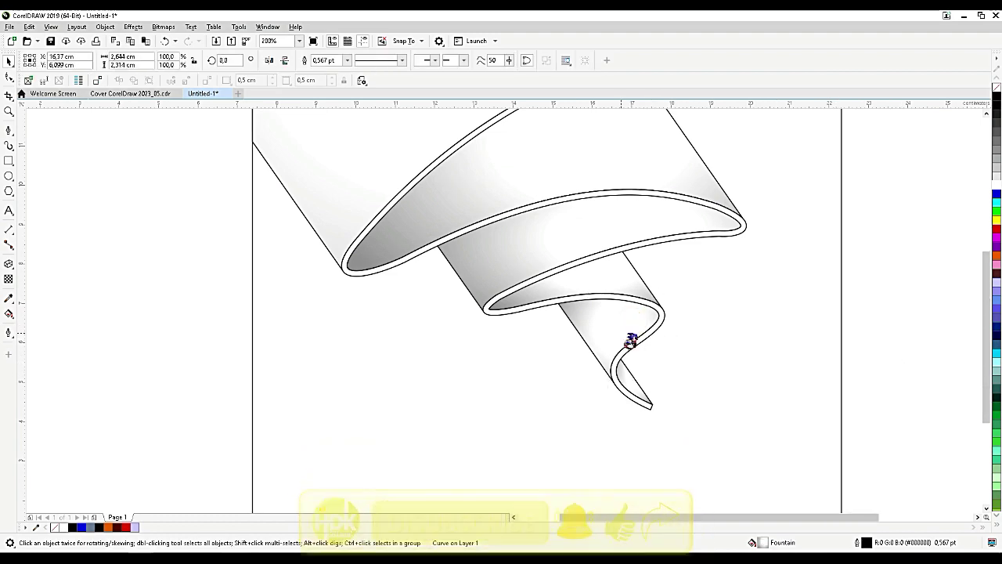
{"action": "scroll", "coordinate": [633, 338], "scroll_direction": "down", "scroll_amount": 2}
{"action": "left_click", "coordinate": [727, 368]}
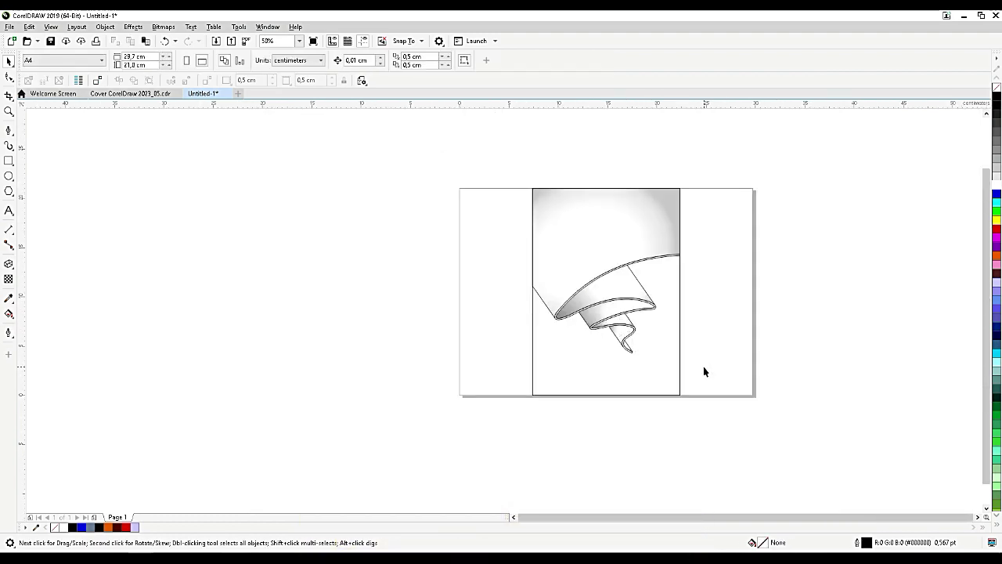
Apply a linear fountain fill to the thin edge band, running from its upper right end towards the lower left fold.
{"action": "scroll", "coordinate": [653, 290], "scroll_direction": "up", "scroll_amount": 1}
{"action": "left_click", "coordinate": [661, 230]}
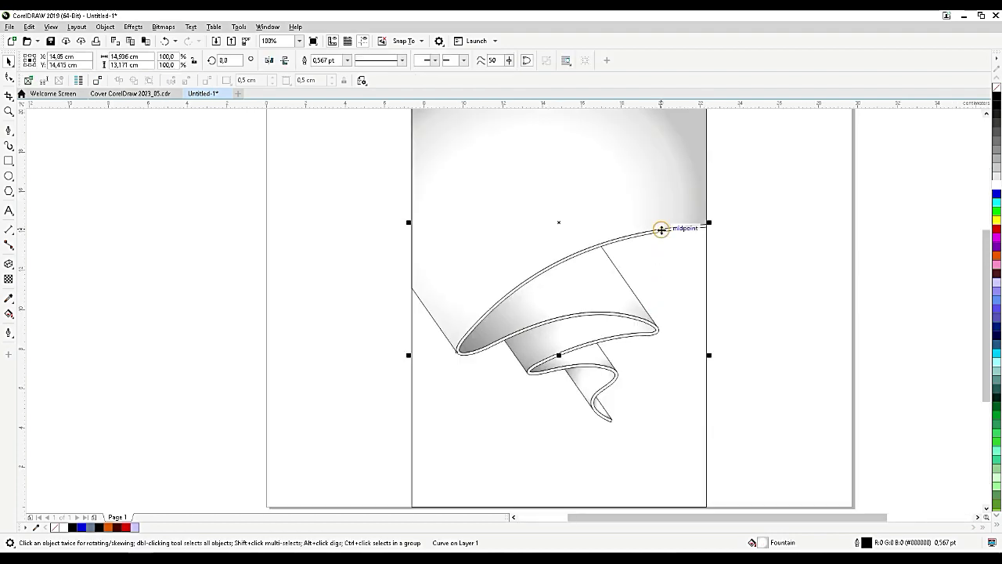
{"action": "left_click", "coordinate": [9, 314]}
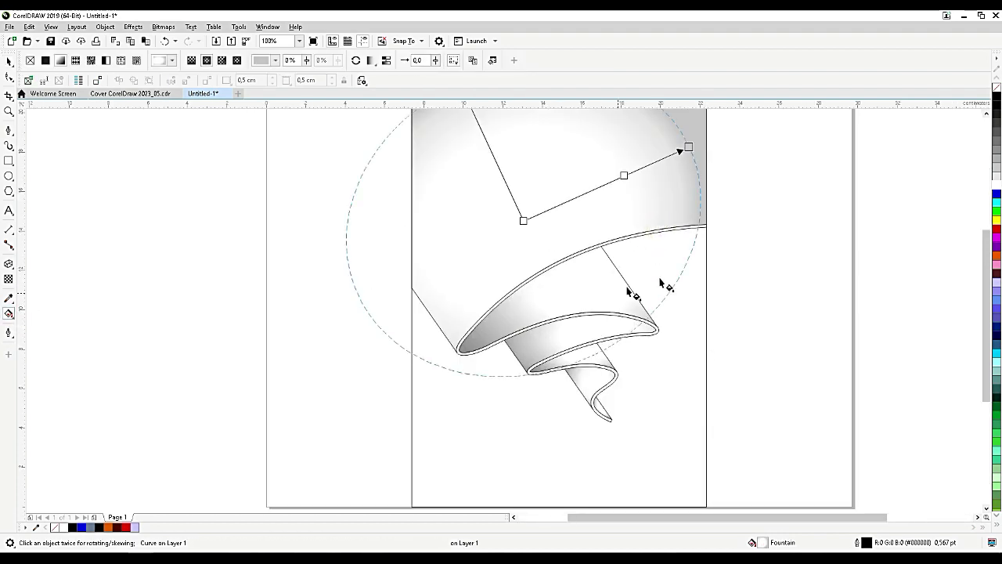
{"action": "scroll", "coordinate": [708, 251], "scroll_direction": "up", "scroll_amount": 1}
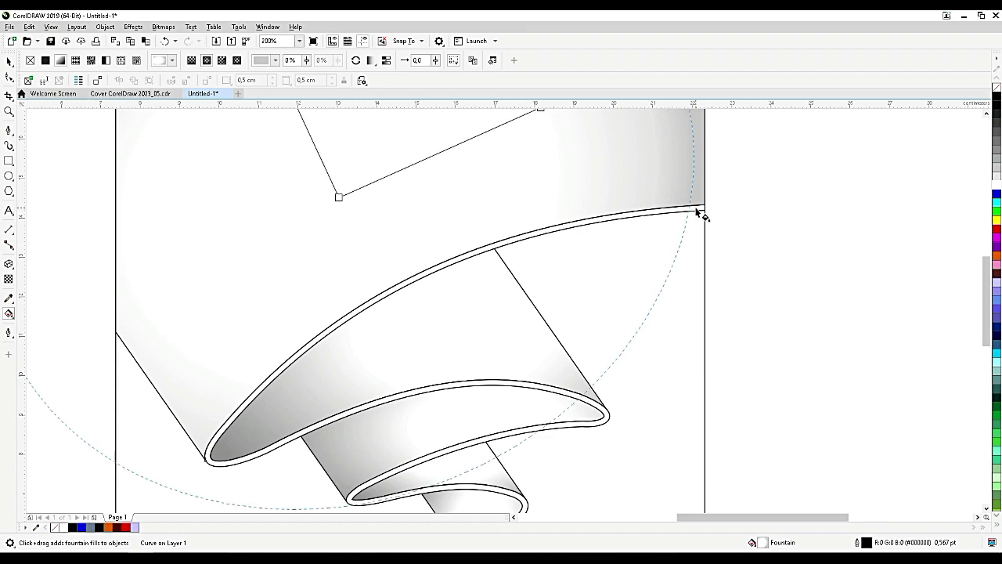
{"action": "left_click", "coordinate": [696, 208]}
{"action": "scroll", "coordinate": [687, 226], "scroll_direction": "down", "scroll_amount": 1}
{"action": "left_click_drag", "start_coordinate": [666, 241], "coordinate": [483, 336]}
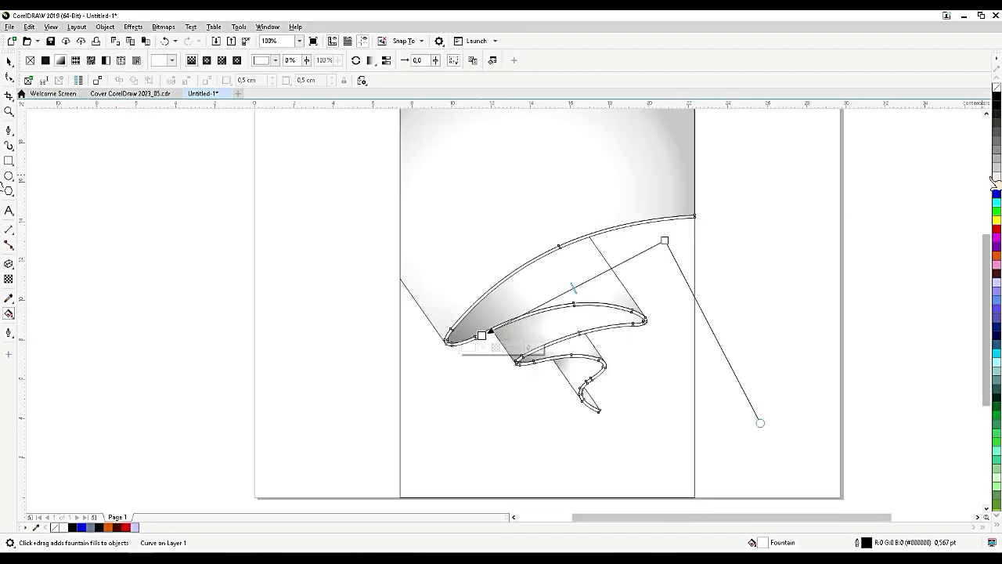
Set the edge band's fill start to light grey, move it beyond the frame's right edge and shift the midpoint towards it.
{"action": "left_click_drag", "start_coordinate": [751, 181], "coordinate": [701, 231]}
{"action": "left_click_drag", "start_coordinate": [592, 285], "coordinate": [643, 266]}
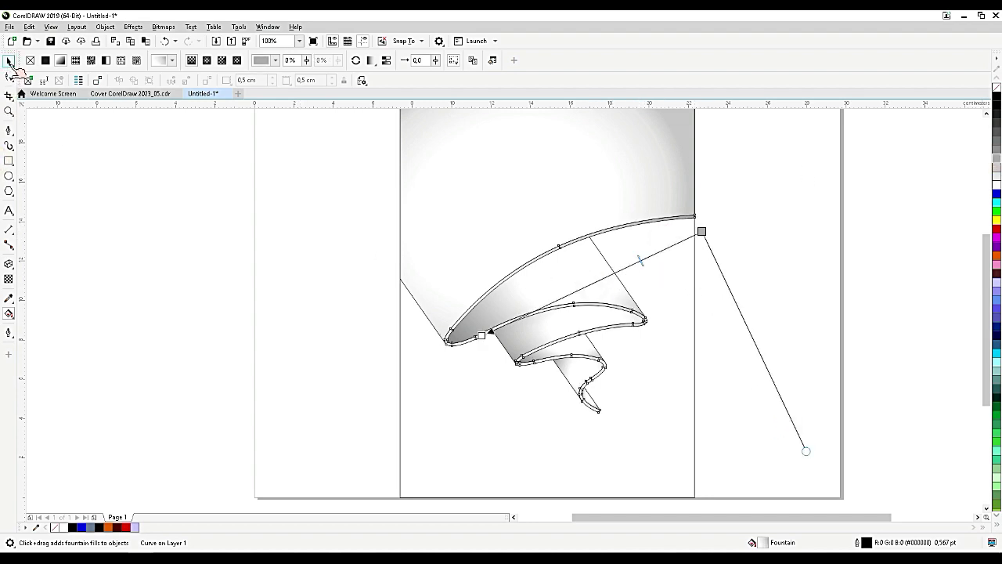
{"action": "left_click", "coordinate": [11, 61]}
{"action": "left_click", "coordinate": [61, 66]}
Remove the outlines from all the ribbon shapes, keeping the frame's outline, and select the frame rectangle.
{"action": "scroll", "coordinate": [417, 344], "scroll_direction": "down", "scroll_amount": 2}
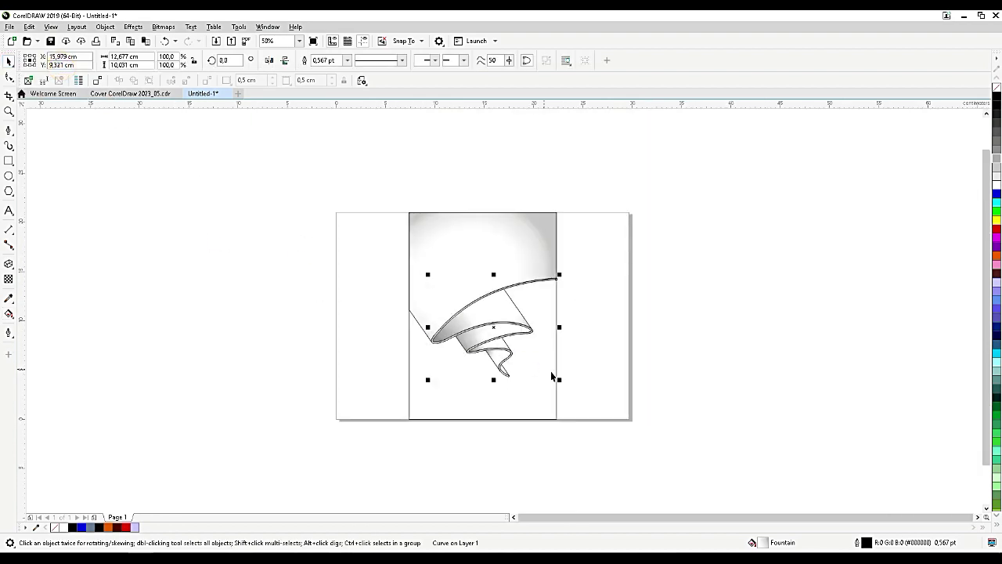
{"action": "left_click", "coordinate": [566, 376]}
{"action": "left_click_drag", "start_coordinate": [604, 399], "coordinate": [337, 166]}
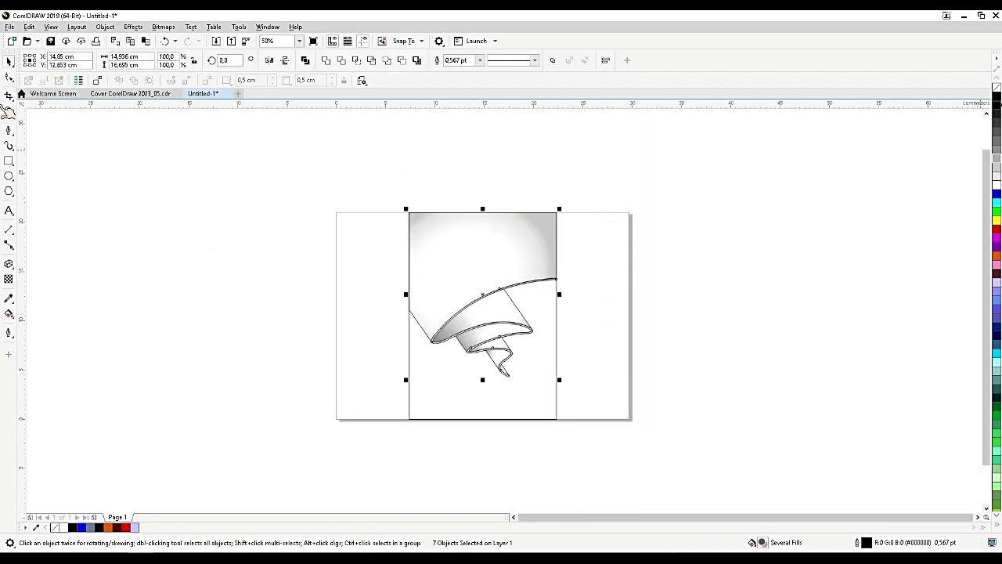
{"action": "right_click", "coordinate": [997, 88]}
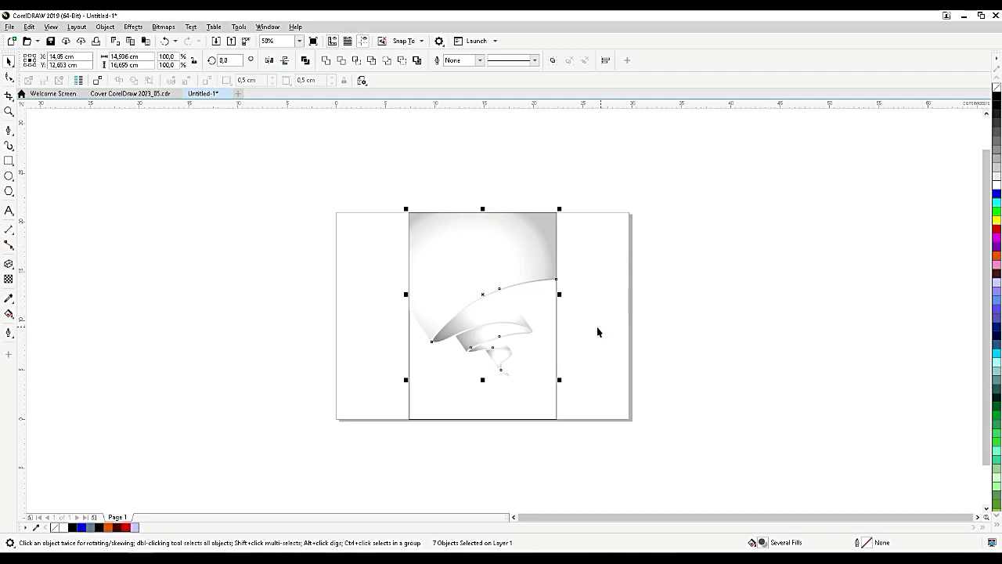
{"action": "left_click", "coordinate": [540, 397]}
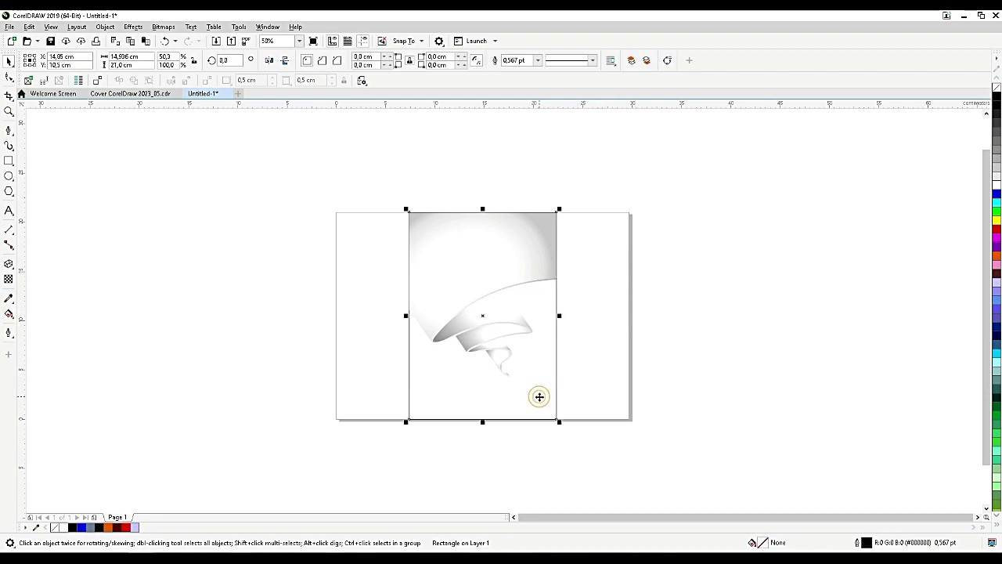
Apply an elliptical fountain fill to the frame rectangle, centred near the ribbon's tail and reaching out beyond the frame's upper right corner.
{"action": "left_click", "coordinate": [10, 314]}
{"action": "mouse_move", "coordinate": [468, 383]}
{"action": "left_mouse_down"}
{"action": "mouse_move", "coordinate": [587, 188]}
{"action": "mouse_move", "coordinate": [592, 215]}
{"action": "left_mouse_up"}
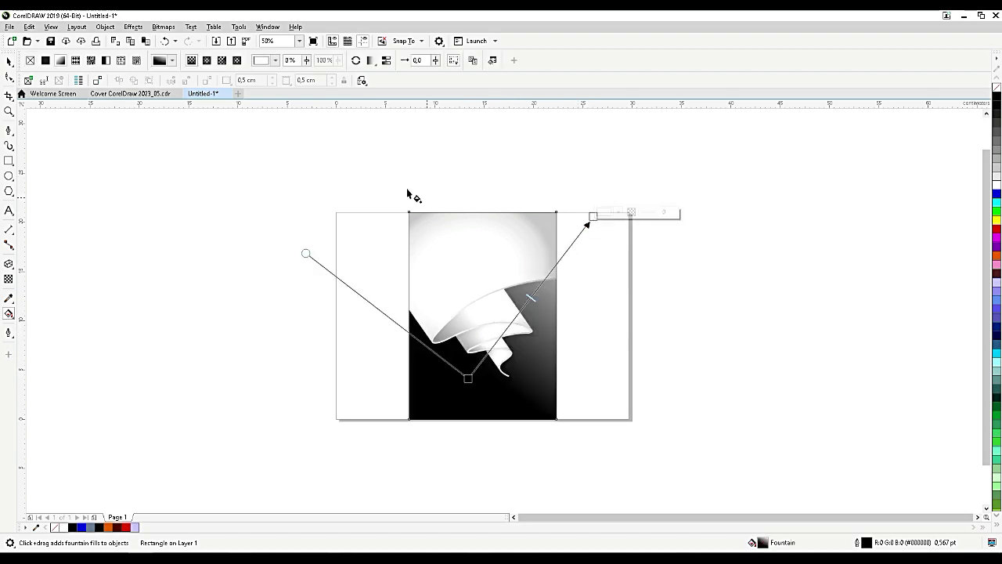
{"action": "left_click", "coordinate": [206, 60]}
{"action": "left_click_drag", "start_coordinate": [531, 294], "coordinate": [483, 342]}
{"action": "scroll", "coordinate": [483, 342], "scroll_direction": "up", "scroll_amount": 2}
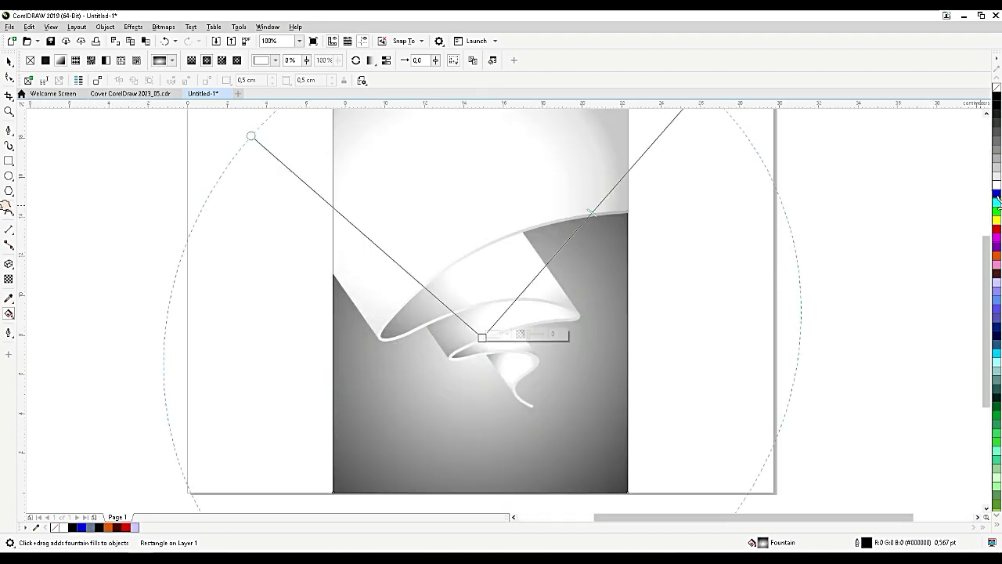
Color the outer node of the frame's elliptical fill blue and its centre node cyan.
{"action": "scroll", "coordinate": [710, 253], "scroll_direction": "down", "scroll_amount": 2}
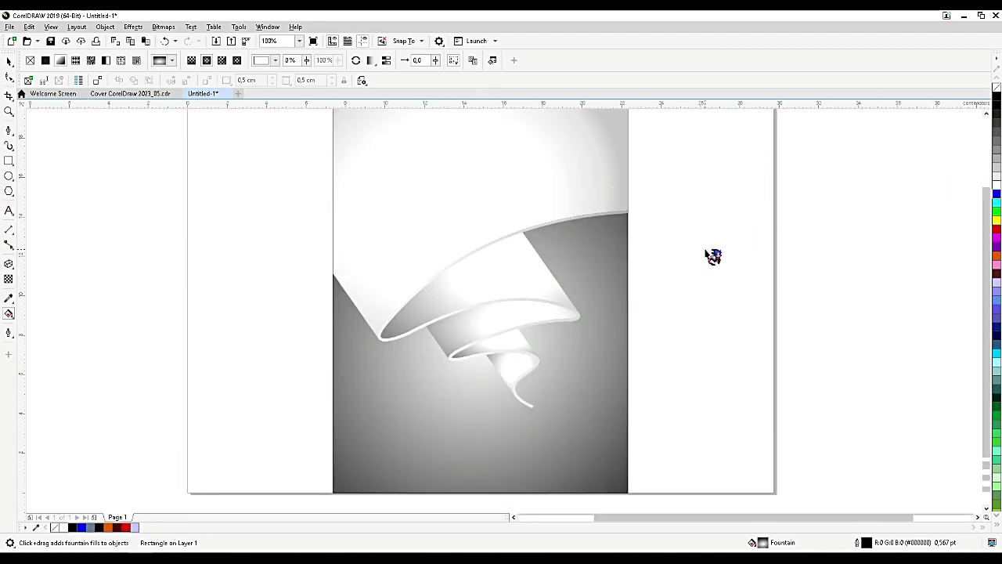
{"action": "left_click_drag", "start_coordinate": [996, 199], "coordinate": [704, 172]}
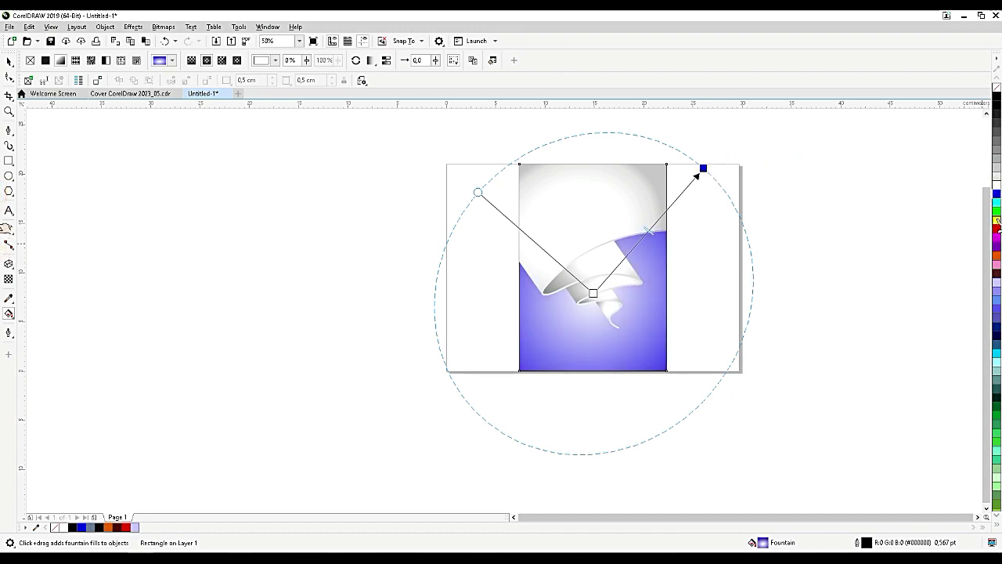
{"action": "left_click_drag", "start_coordinate": [999, 205], "coordinate": [595, 294]}
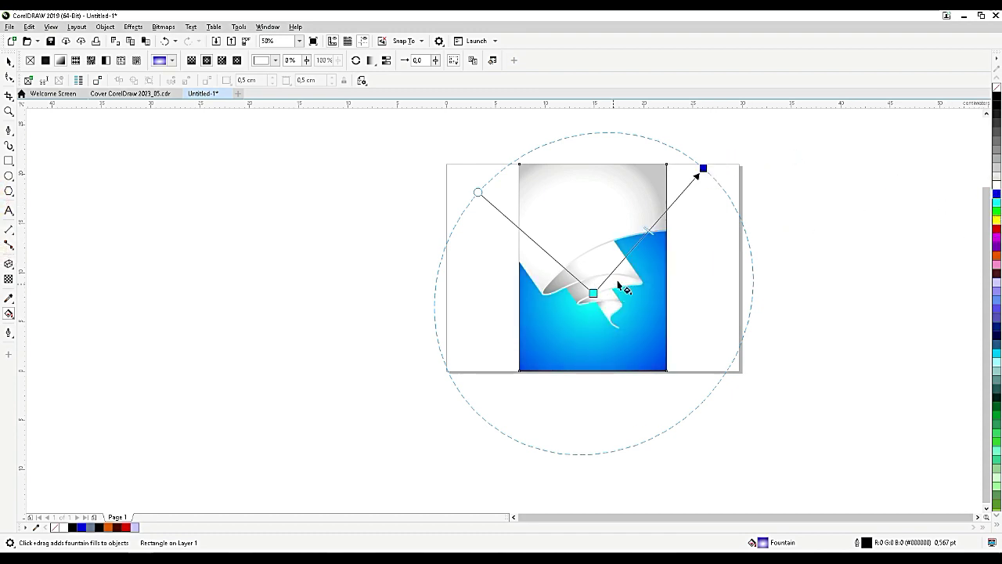
Shrink the frame's elliptical fill slightly and shift its cyan centre down to just below the ribbon's smallest fold.
{"action": "left_click_drag", "start_coordinate": [702, 167], "coordinate": [684, 185]}
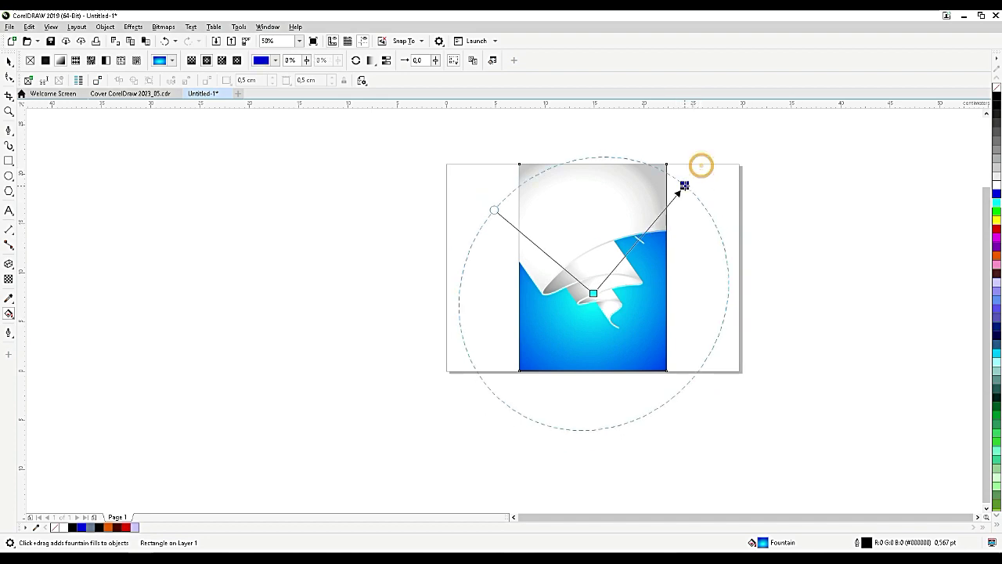
{"action": "left_click_drag", "start_coordinate": [593, 295], "coordinate": [590, 308]}
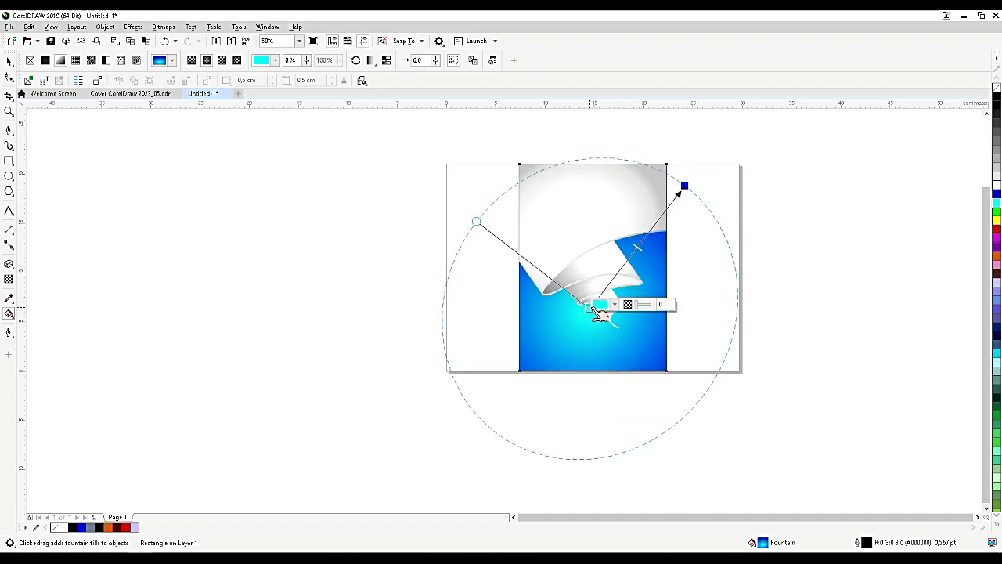
{"action": "mouse_move", "coordinate": [684, 186]}
{"action": "left_mouse_down"}
{"action": "mouse_move", "coordinate": [694, 187]}
{"action": "mouse_move", "coordinate": [572, 285]}
{"action": "mouse_move", "coordinate": [655, 186]}
{"action": "mouse_move", "coordinate": [769, 188]}
{"action": "mouse_move", "coordinate": [694, 186]}
{"action": "left_mouse_up"}
{"action": "left_click", "coordinate": [692, 186]}
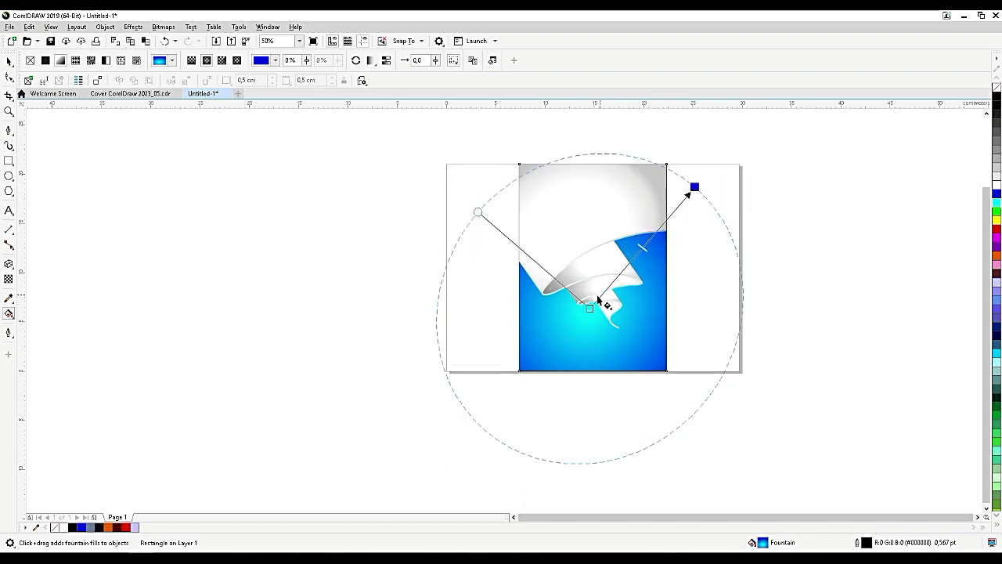
{"action": "left_click_drag", "start_coordinate": [588, 307], "coordinate": [593, 315]}
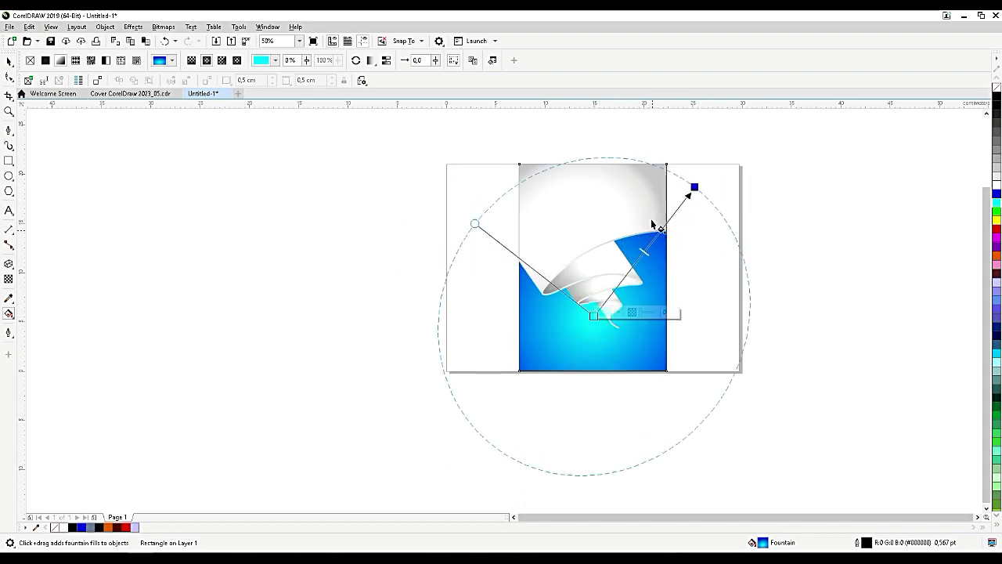
{"action": "left_click", "coordinate": [8, 61]}
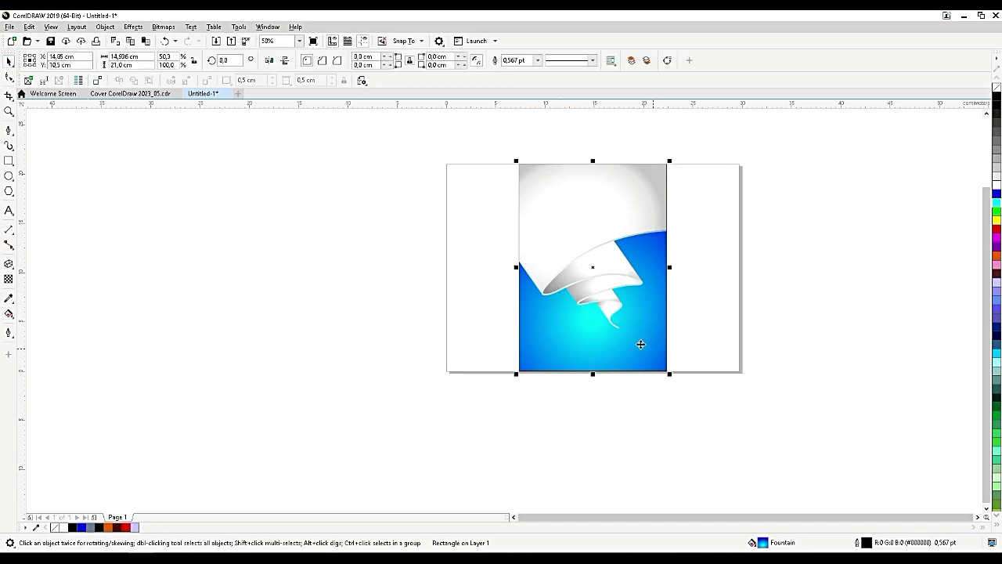
Bring the small tail piece in front of the blue frame, keeping the thin edge band on top of it.
{"action": "scroll", "coordinate": [639, 342], "scroll_direction": "up", "scroll_amount": 2}
{"action": "scroll", "coordinate": [589, 315], "scroll_direction": "up", "scroll_amount": 2}
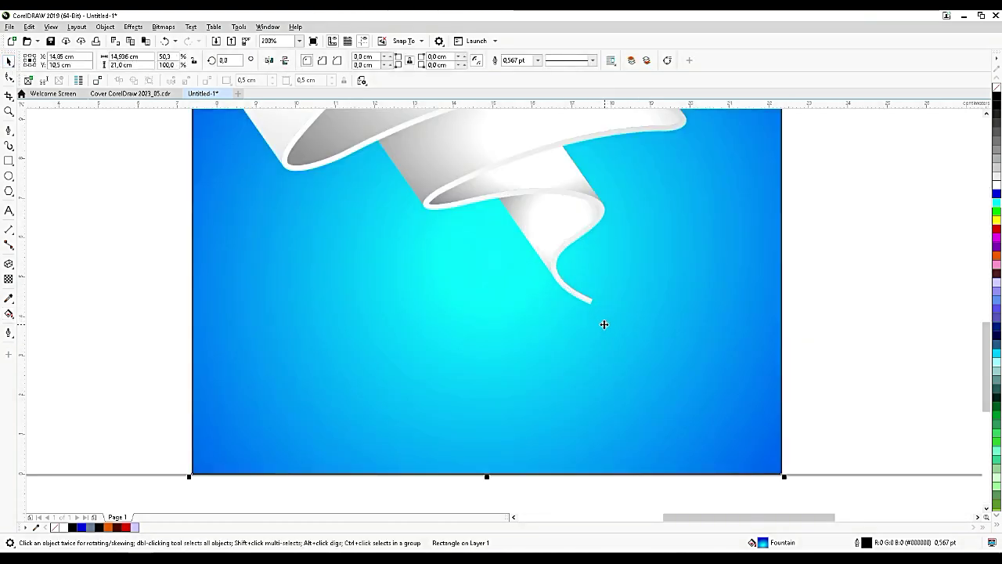
{"action": "scroll", "coordinate": [593, 326], "scroll_direction": "up", "scroll_amount": 1}
{"action": "scroll", "coordinate": [591, 323], "scroll_direction": "down", "scroll_amount": 1}
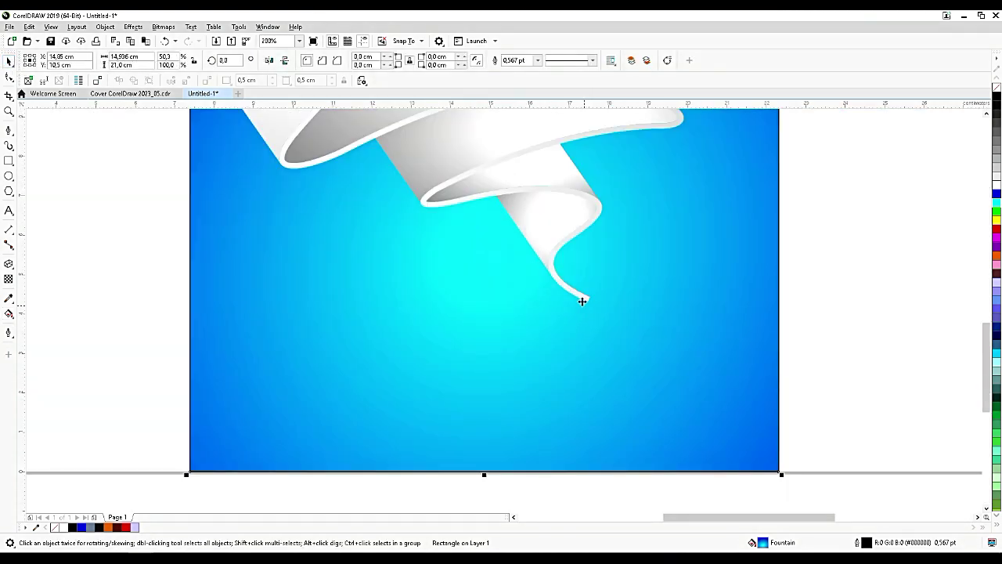
{"action": "left_click", "coordinate": [578, 296]}
{"action": "left_click_drag", "start_coordinate": [844, 195], "coordinate": [526, 305]}
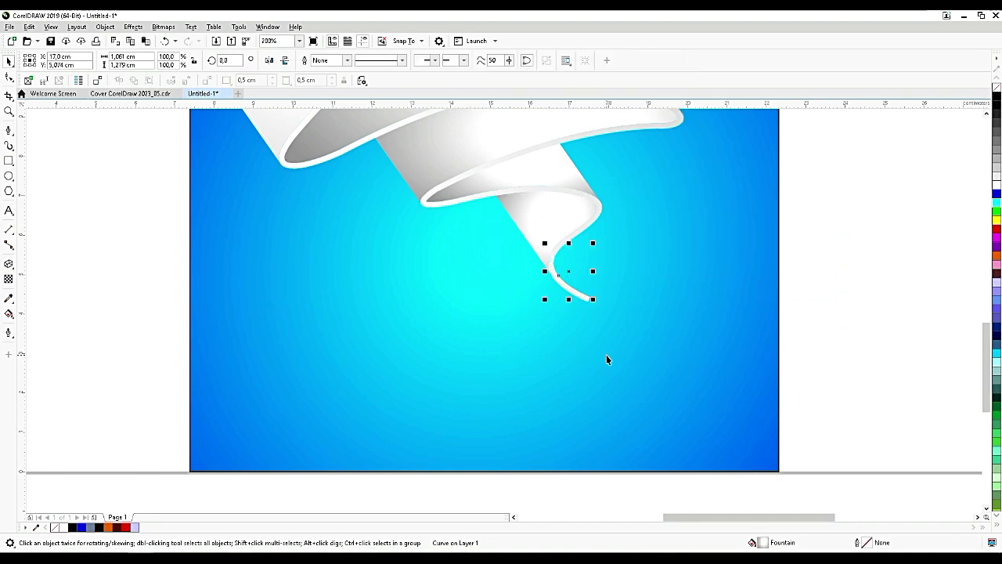
{"action": "left_click", "coordinate": [807, 306]}
{"action": "left_click", "coordinate": [583, 232]}
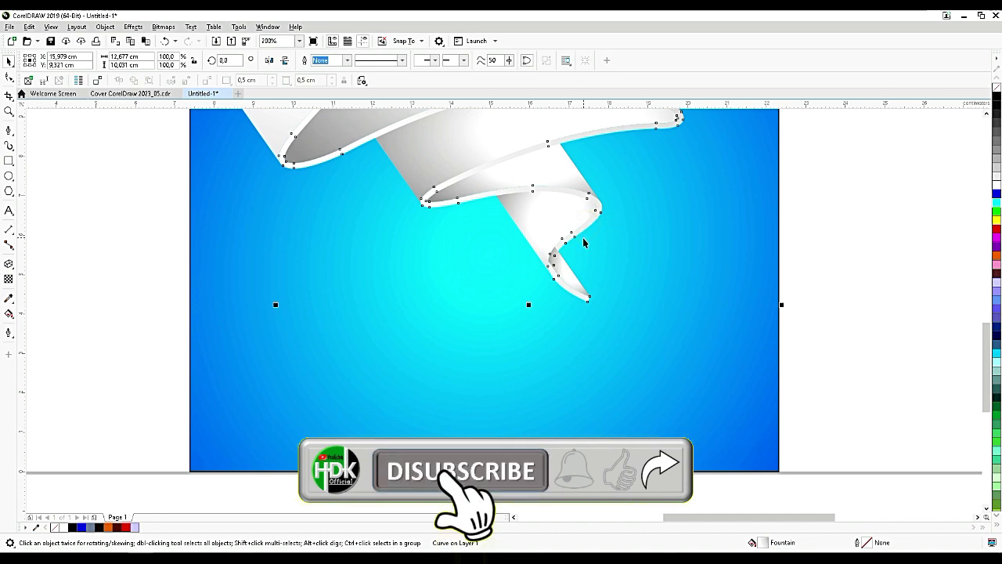
{"action": "scroll", "coordinate": [582, 238], "scroll_direction": "down", "scroll_amount": 1}
{"action": "left_click", "coordinate": [750, 265]}
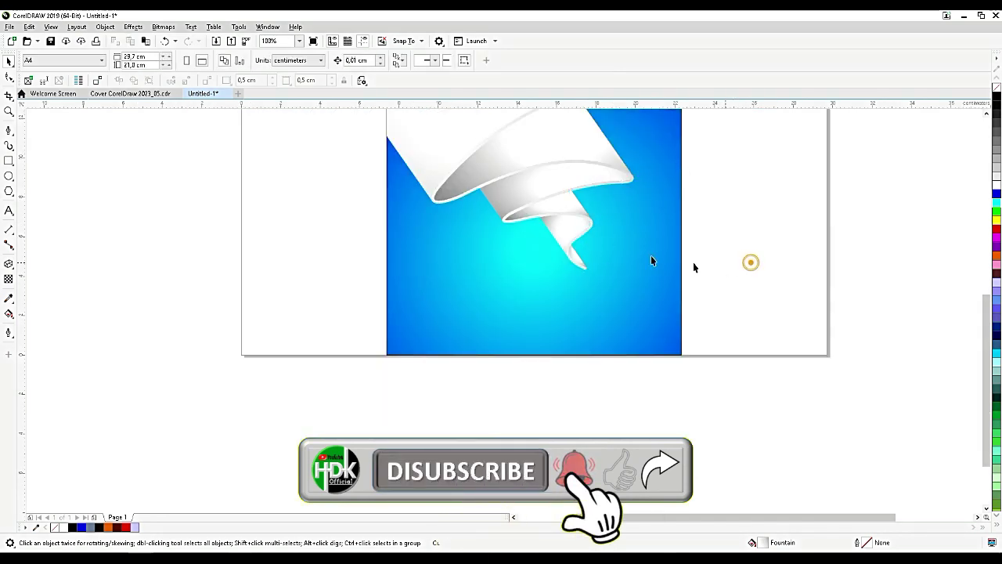
Draw a flat ellipse about 4.2 by 1.06 cm beneath the ribbon's tail tip, filled black and without an outline.
{"action": "scroll", "coordinate": [588, 249], "scroll_direction": "up", "scroll_amount": 1}
{"action": "scroll", "coordinate": [625, 282], "scroll_direction": "down", "scroll_amount": 1}
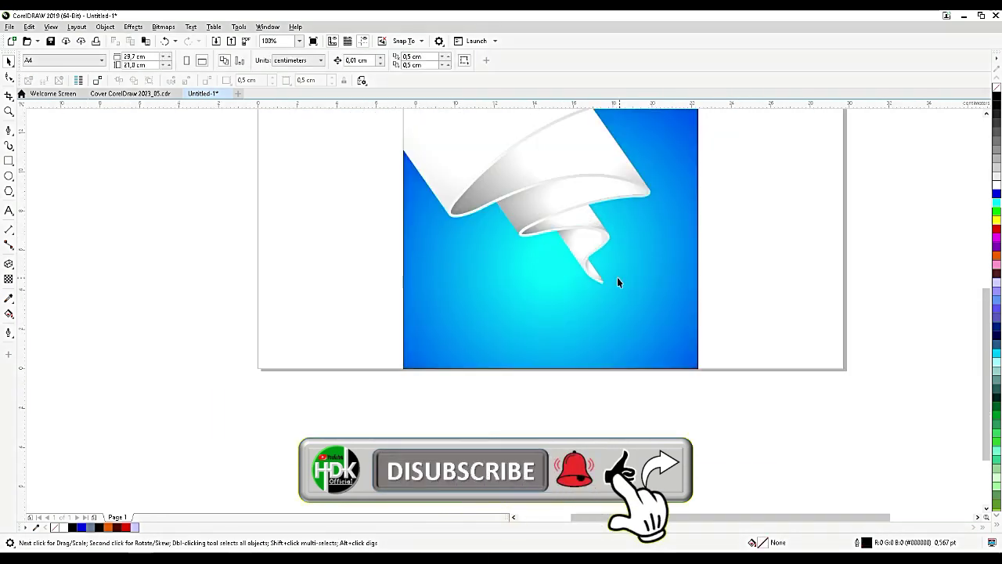
{"action": "left_click", "coordinate": [9, 176]}
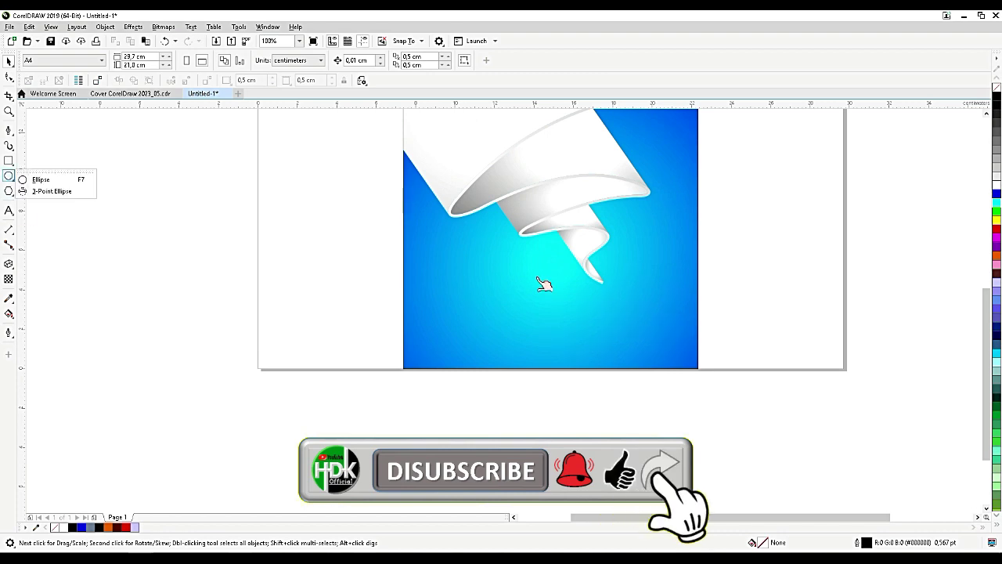
{"action": "left_click_drag", "start_coordinate": [557, 281], "coordinate": [643, 302]}
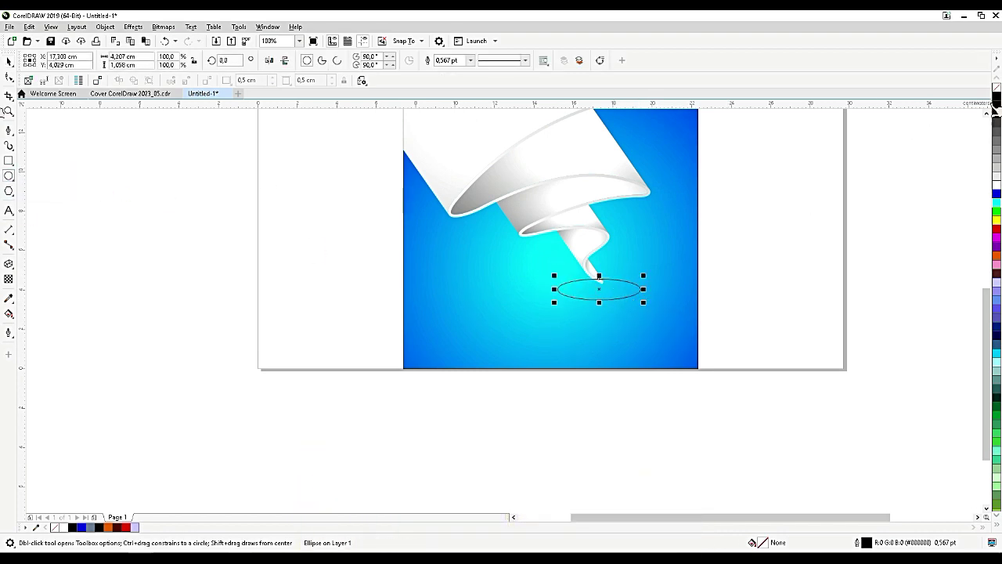
{"action": "left_click", "coordinate": [997, 97]}
{"action": "right_click", "coordinate": [996, 87]}
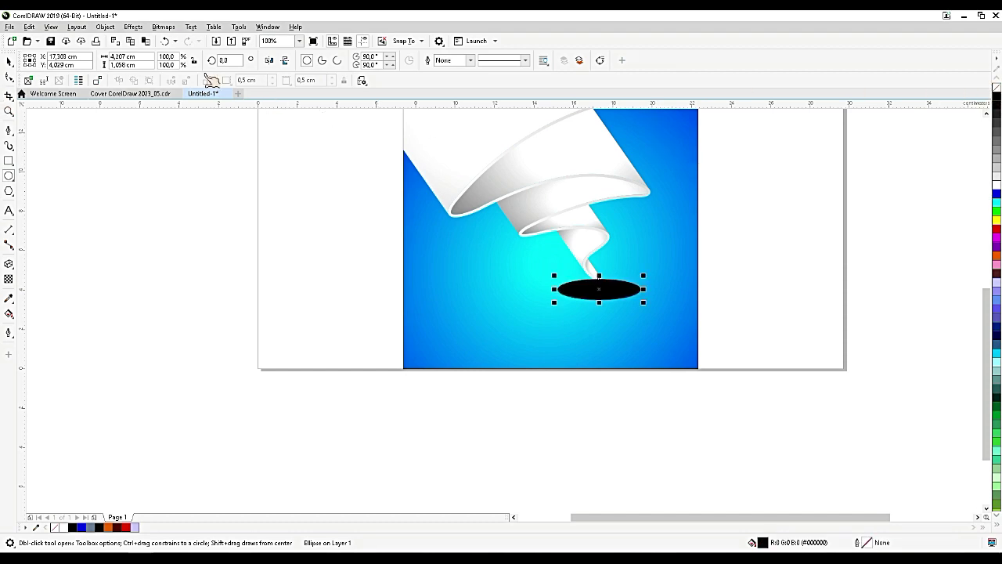
Convert the black ellipse to a 72 dpi RGB 24-bit bitmap with anti-aliasing and a transparent background.
{"action": "left_click", "coordinate": [163, 27]}
{"action": "left_click", "coordinate": [183, 39]}
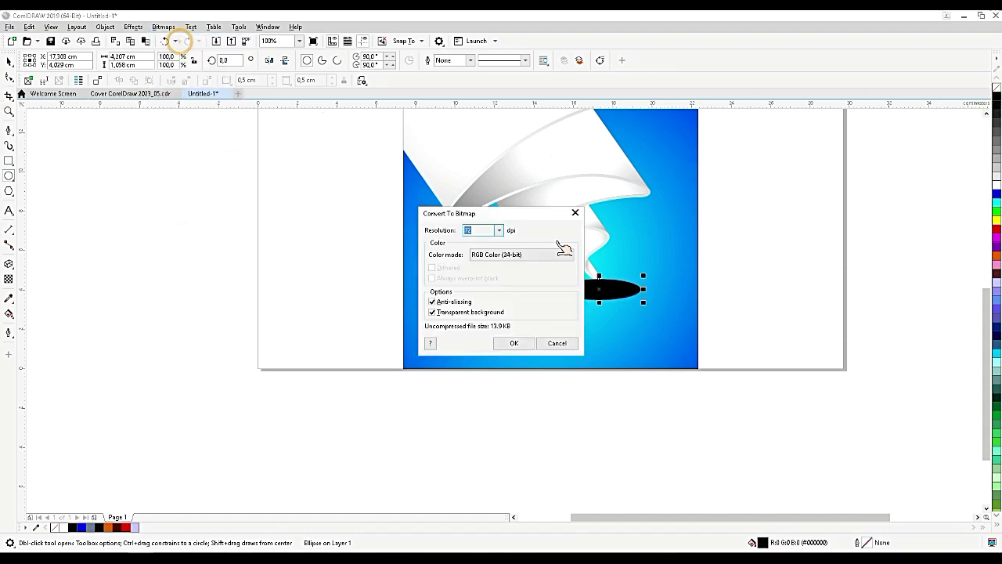
{"action": "left_click", "coordinate": [513, 343]}
{"action": "scroll", "coordinate": [656, 280], "scroll_direction": "up", "scroll_amount": 2}
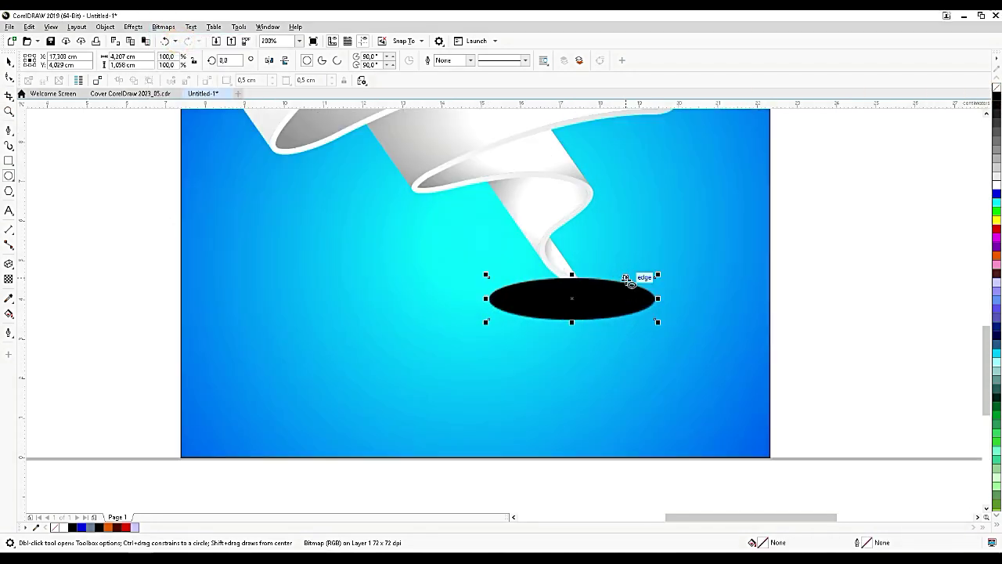
Apply a Gaussian blur with a radius of about 6 pixels to the black ellipse bitmap.
{"action": "left_click", "coordinate": [133, 27]}
{"action": "mouse_move", "coordinate": [152, 89]}
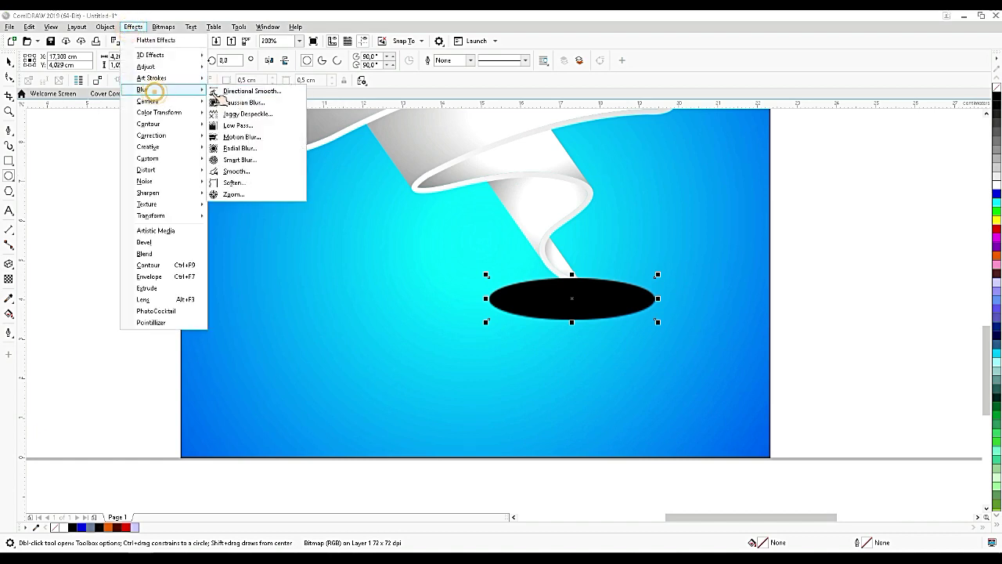
{"action": "left_click", "coordinate": [240, 102]}
{"action": "left_click_drag", "start_coordinate": [539, 250], "coordinate": [767, 113]}
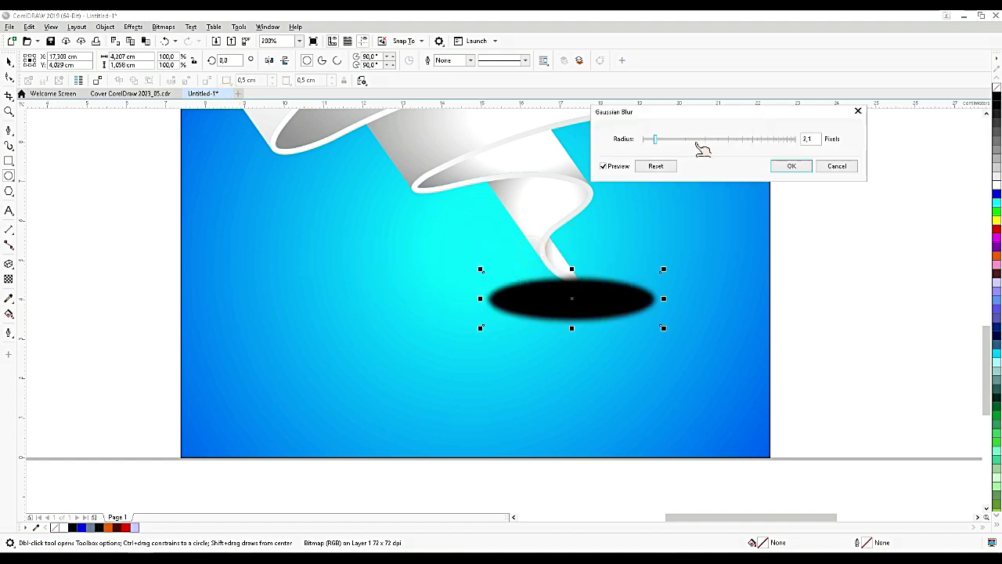
{"action": "left_click", "coordinate": [667, 138]}
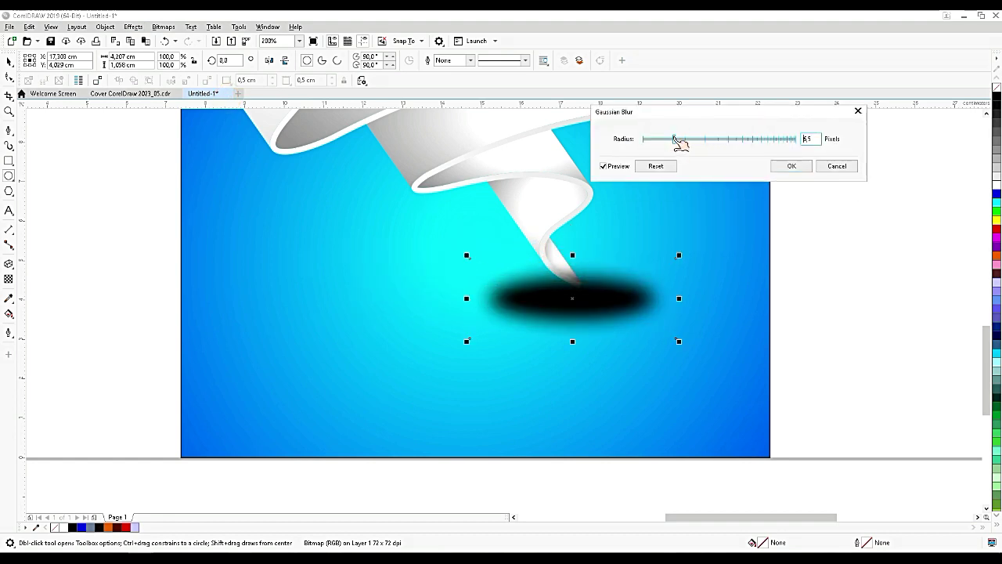
{"action": "left_click_drag", "start_coordinate": [676, 139], "coordinate": [682, 140]}
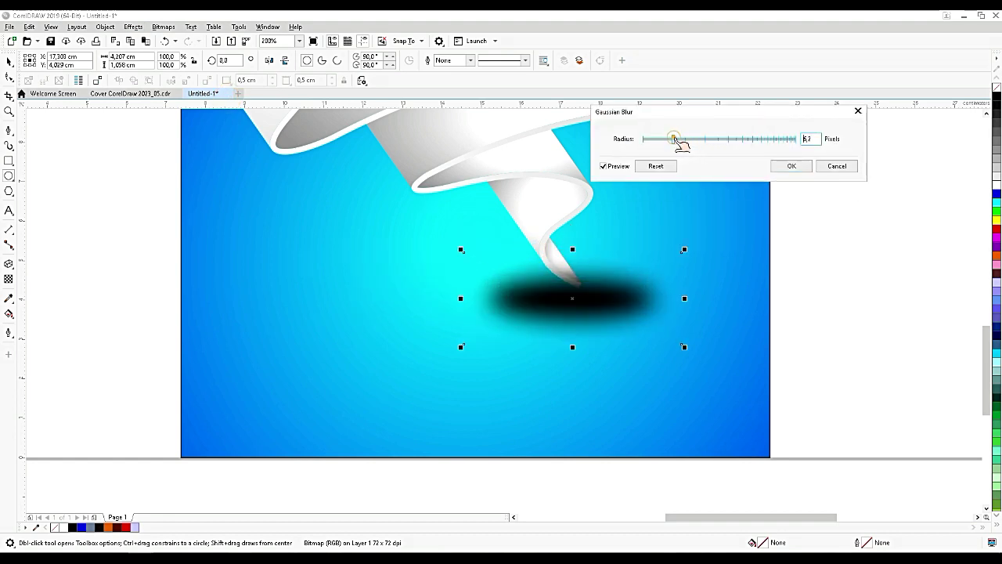
{"action": "left_click", "coordinate": [779, 168]}
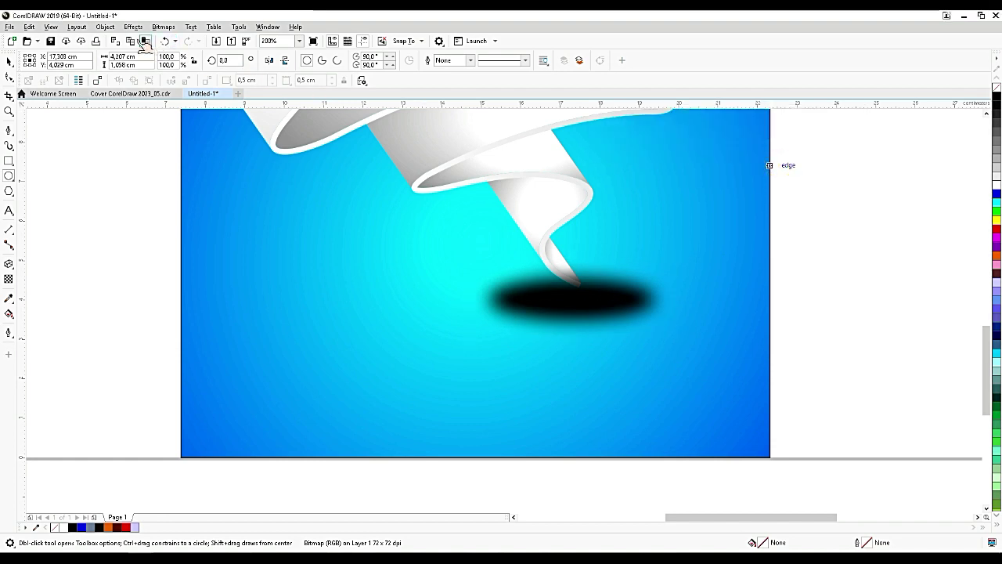
Give the blurred ellipse shadow a uniform transparency of 49.
{"action": "left_click", "coordinate": [10, 279]}
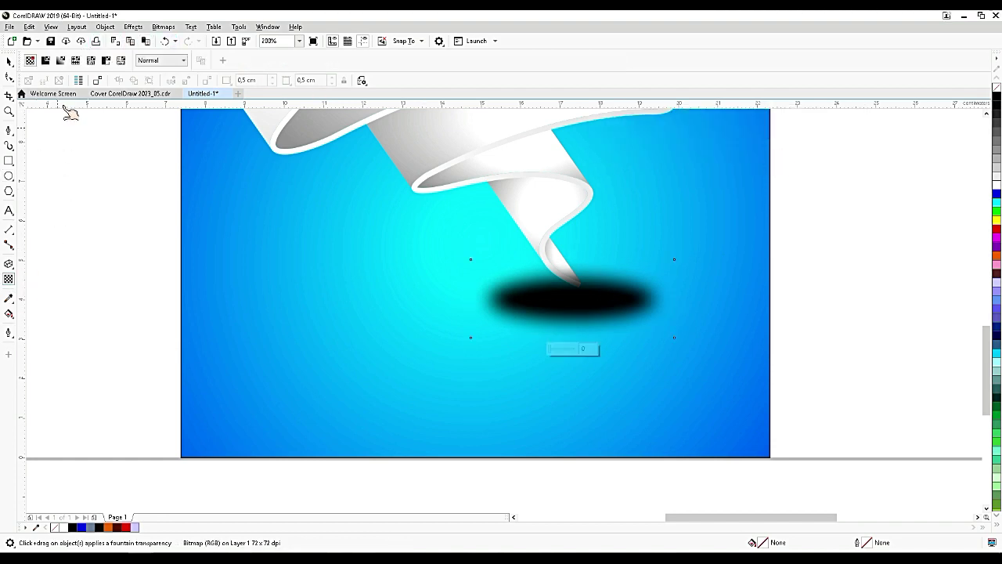
{"action": "left_click", "coordinate": [47, 61]}
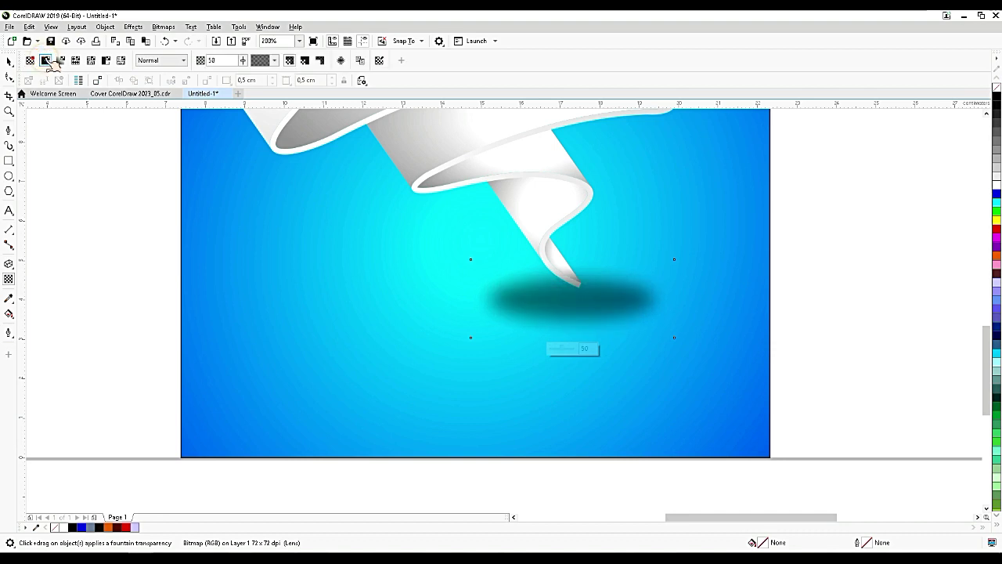
{"action": "mouse_move", "coordinate": [244, 62]}
{"action": "left_mouse_down"}
{"action": "mouse_move", "coordinate": [245, 80]}
{"action": "mouse_move", "coordinate": [254, 79]}
{"action": "left_mouse_up"}
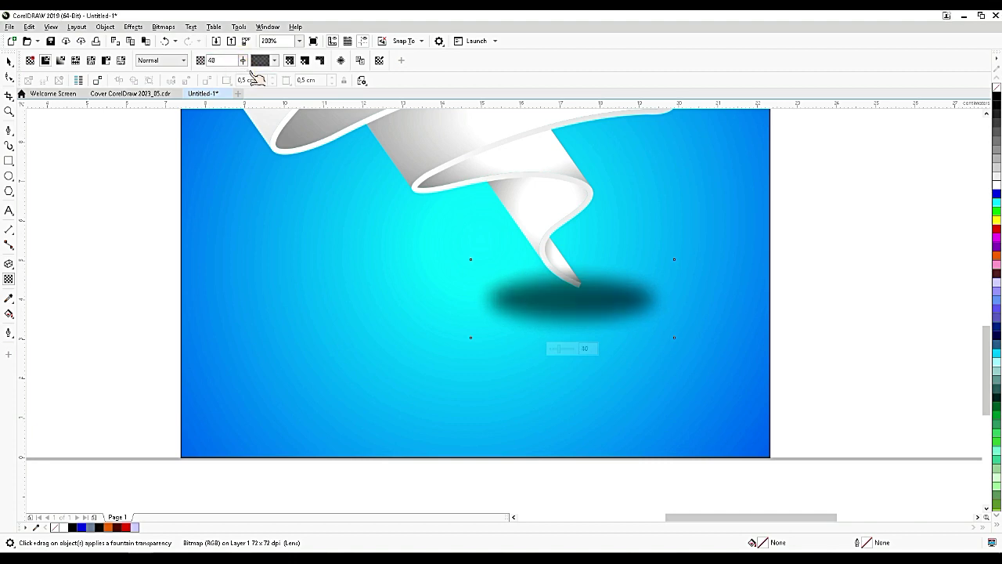
{"action": "left_click", "coordinate": [243, 61]}
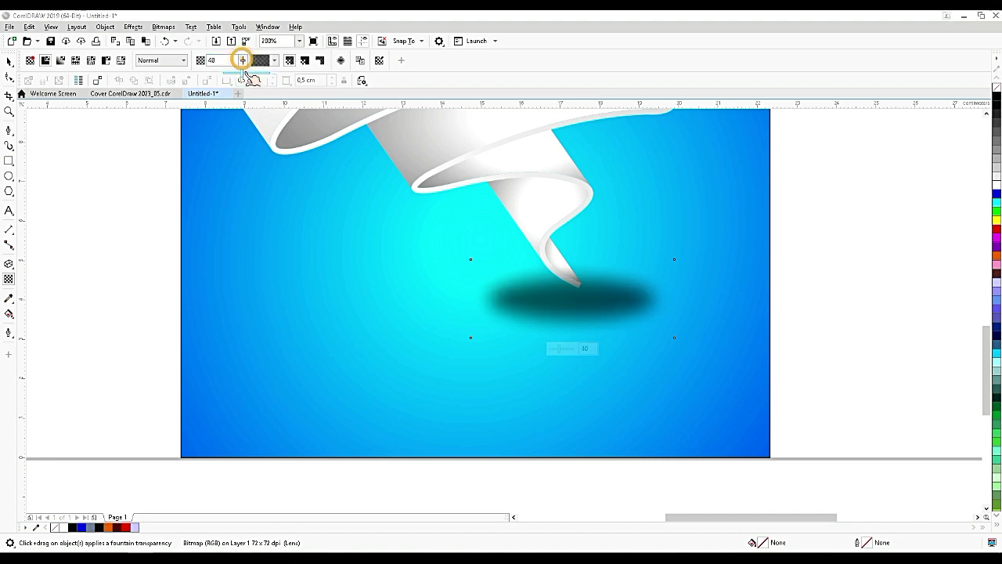
{"action": "left_click_drag", "start_coordinate": [247, 74], "coordinate": [248, 76]}
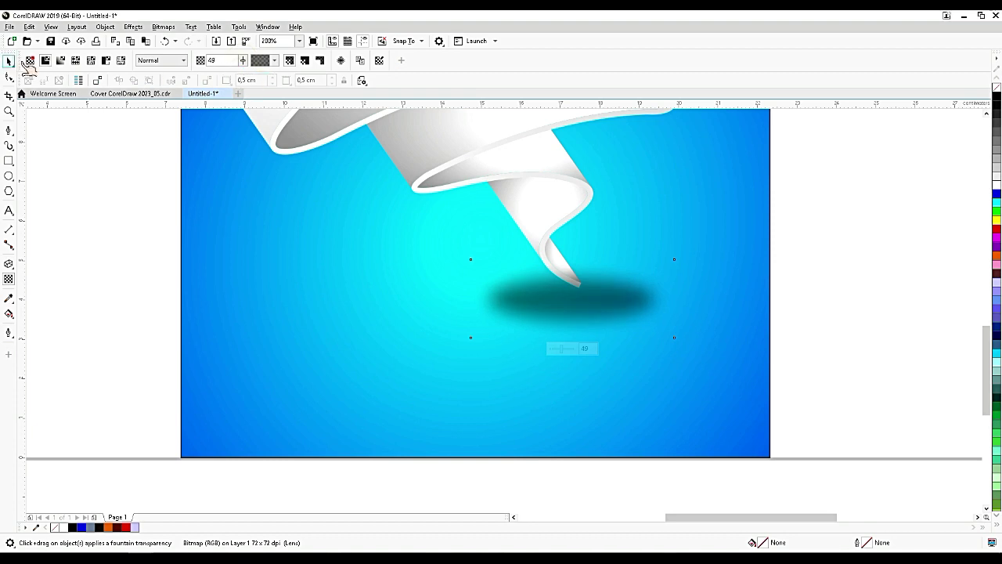
{"action": "left_click", "coordinate": [9, 61]}
Group the seven ribbon objects, leaving out the blue background and the shadow beneath the tail.
{"action": "scroll", "coordinate": [620, 323], "scroll_direction": "down", "scroll_amount": 1}
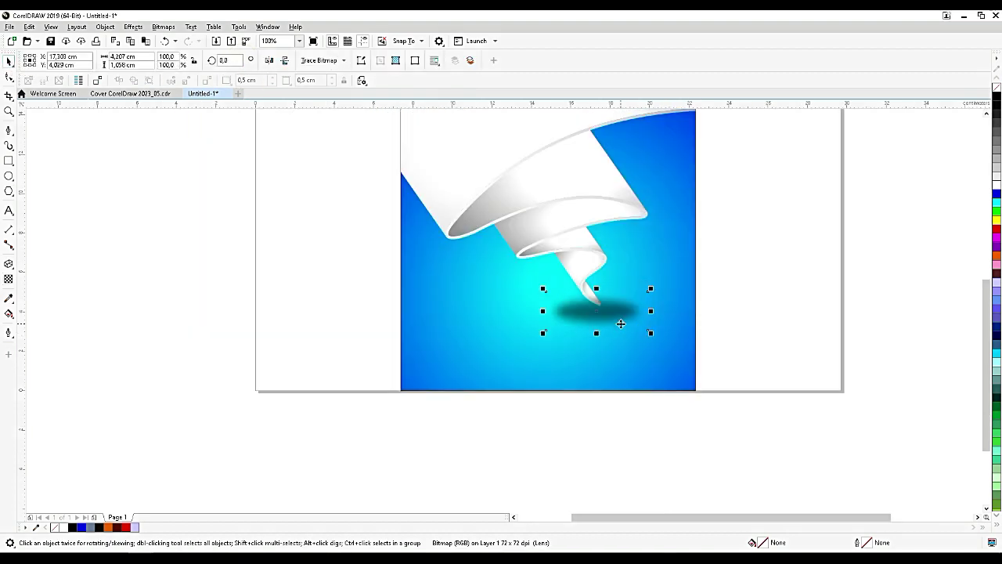
{"action": "left_click", "coordinate": [595, 272]}
{"action": "scroll", "coordinate": [581, 307], "scroll_direction": "down", "scroll_amount": 1}
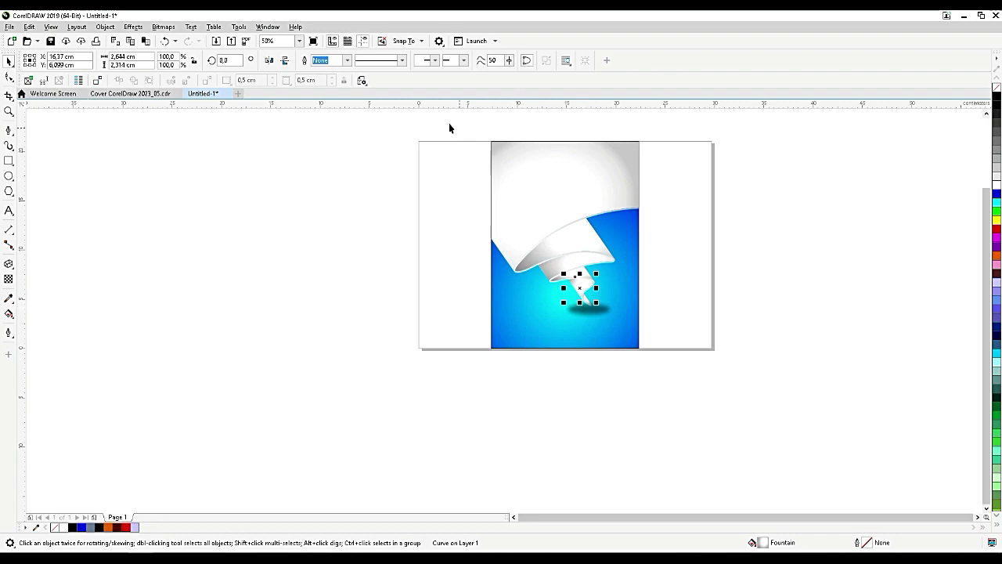
{"action": "left_click_drag", "start_coordinate": [425, 107], "coordinate": [675, 313]}
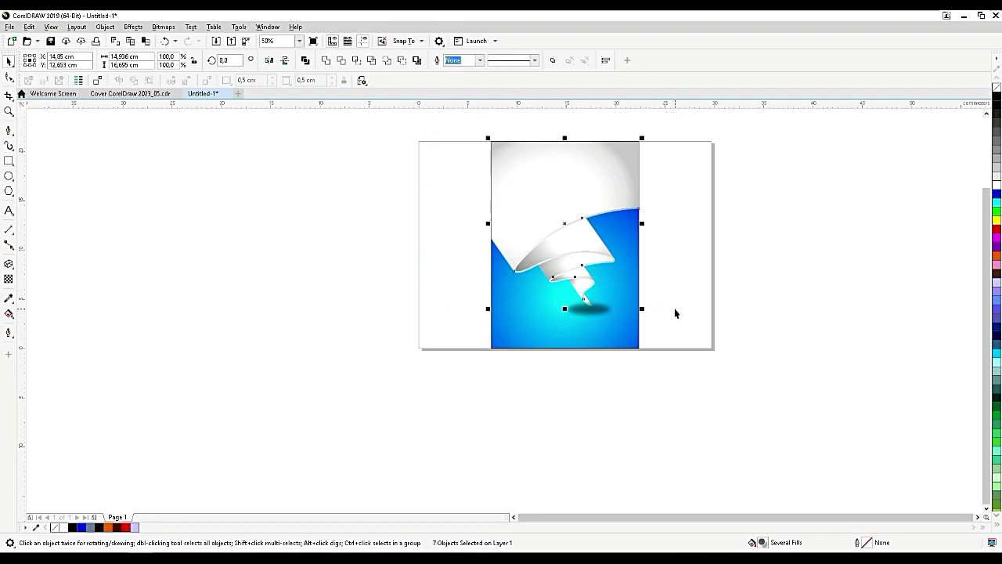
{"action": "scroll", "coordinate": [674, 313], "scroll_direction": "up", "scroll_amount": 1}
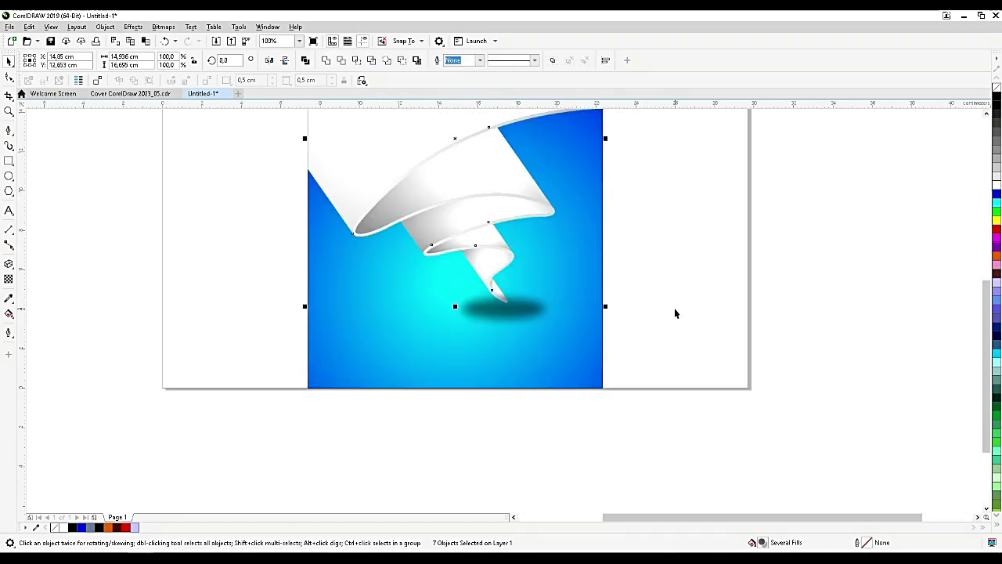
{"action": "key", "text": "ctrl+g"}
{"action": "scroll", "coordinate": [675, 313], "scroll_direction": "down", "scroll_amount": 1}
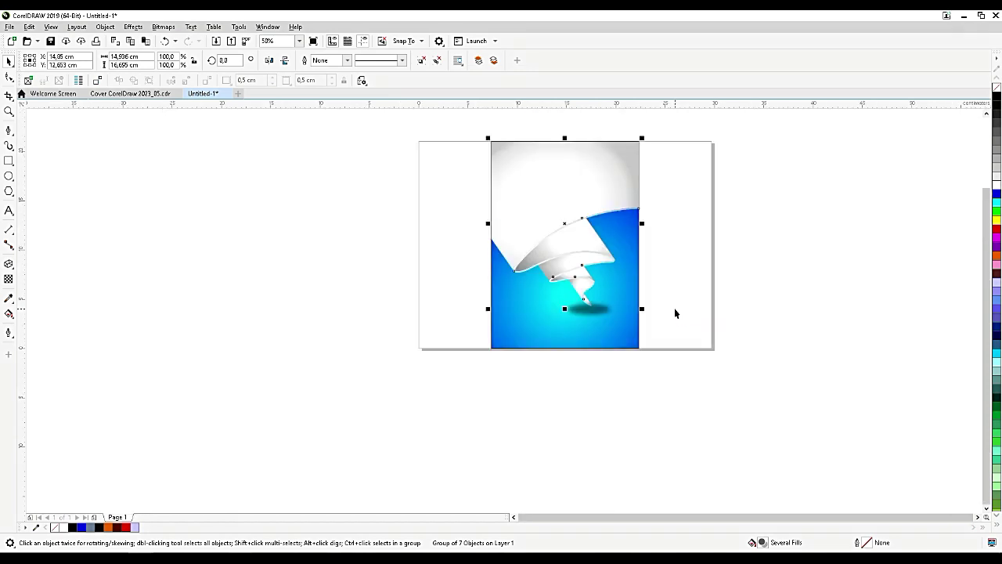
{"action": "left_click", "coordinate": [696, 291]}
Draw a guide curve about 7.5 by 5.8 cm across the upper fold, from its lower tip to the far edge, bent to follow the rim above.
{"action": "scroll", "coordinate": [589, 237], "scroll_direction": "up", "scroll_amount": 2}
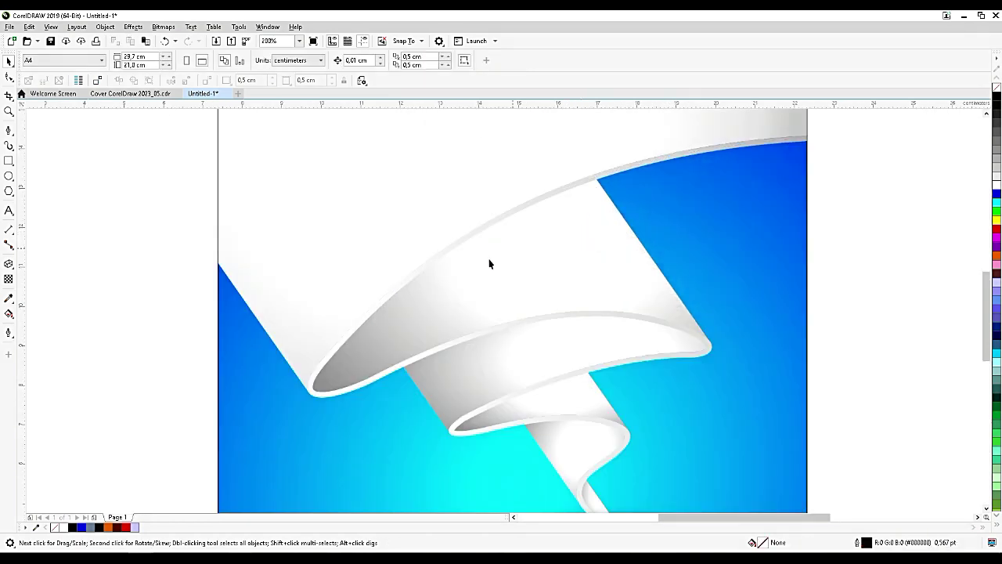
{"action": "left_click", "coordinate": [9, 131]}
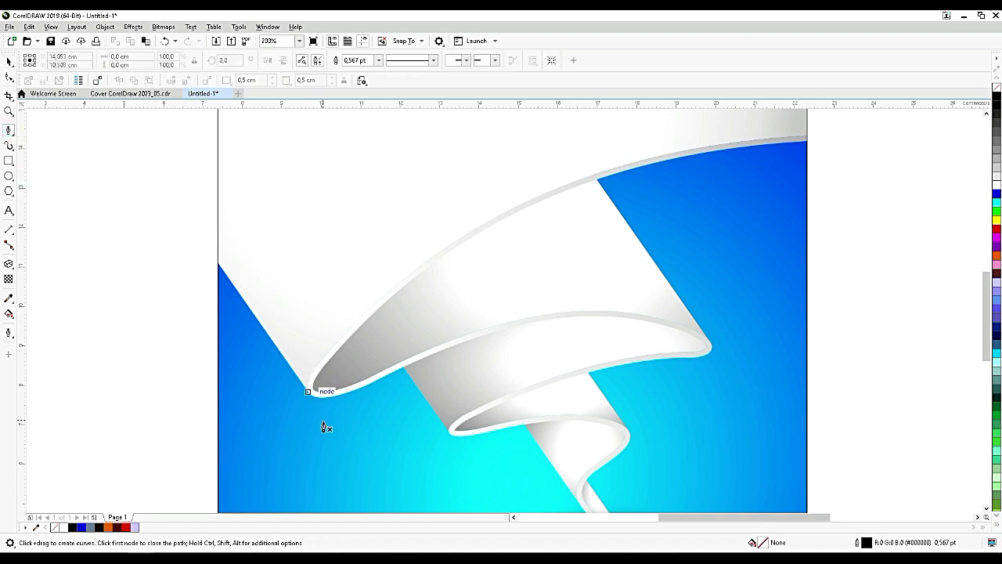
{"action": "left_click", "coordinate": [611, 194]}
{"action": "key", "text": "space"}
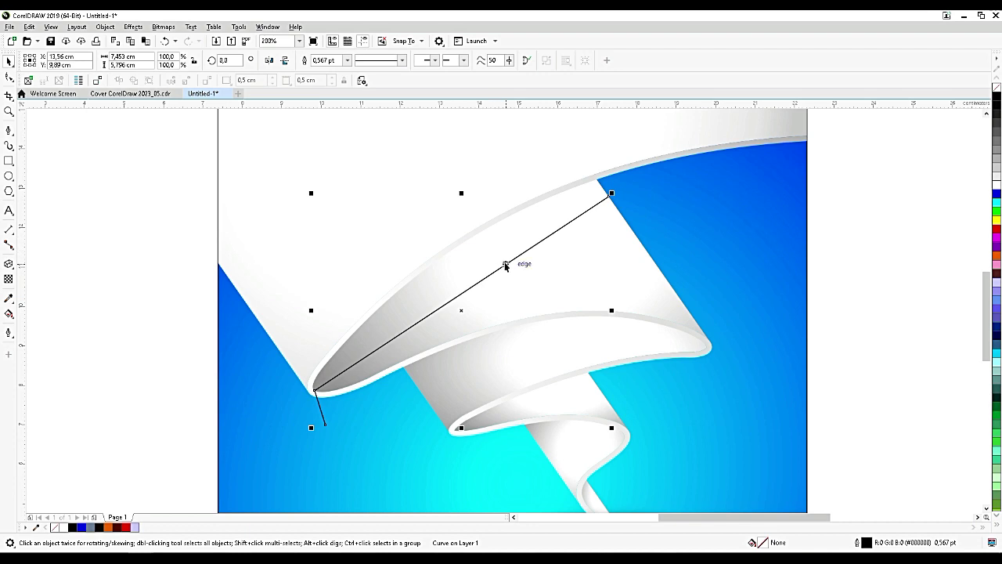
{"action": "double_click", "coordinate": [506, 264]}
{"action": "left_click", "coordinate": [506, 265]}
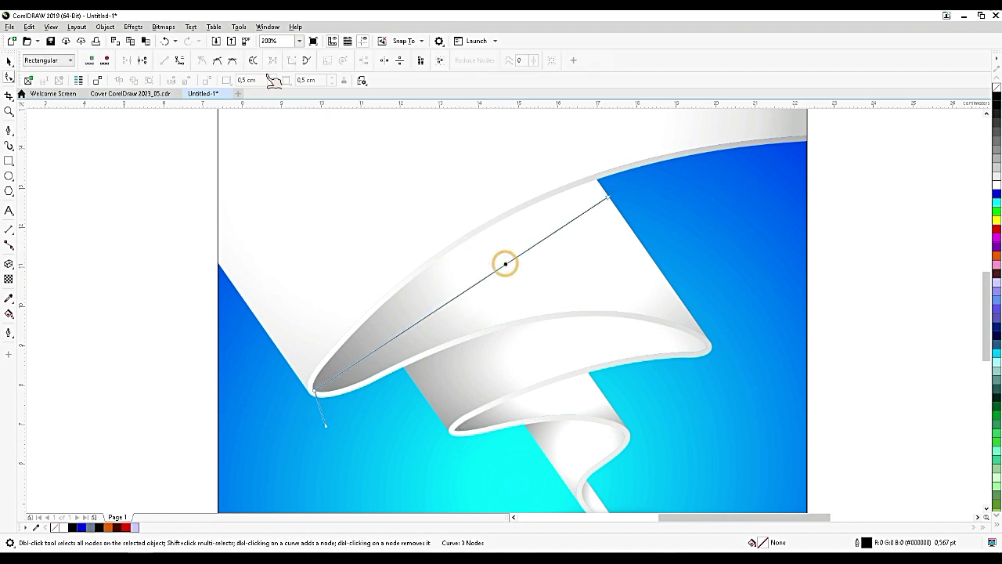
{"action": "left_click", "coordinate": [179, 61]}
{"action": "left_click_drag", "start_coordinate": [475, 290], "coordinate": [469, 264]}
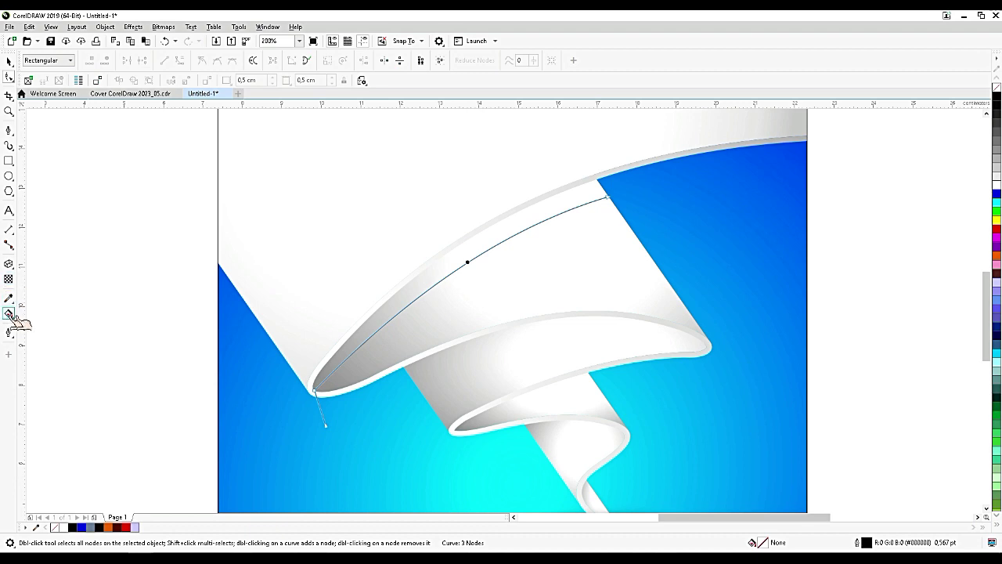
Smart-fill the area between the guide curve and the upper fold's rim, and delete the guide curve.
{"action": "left_click", "coordinate": [10, 314]}
{"action": "left_click", "coordinate": [423, 276]}
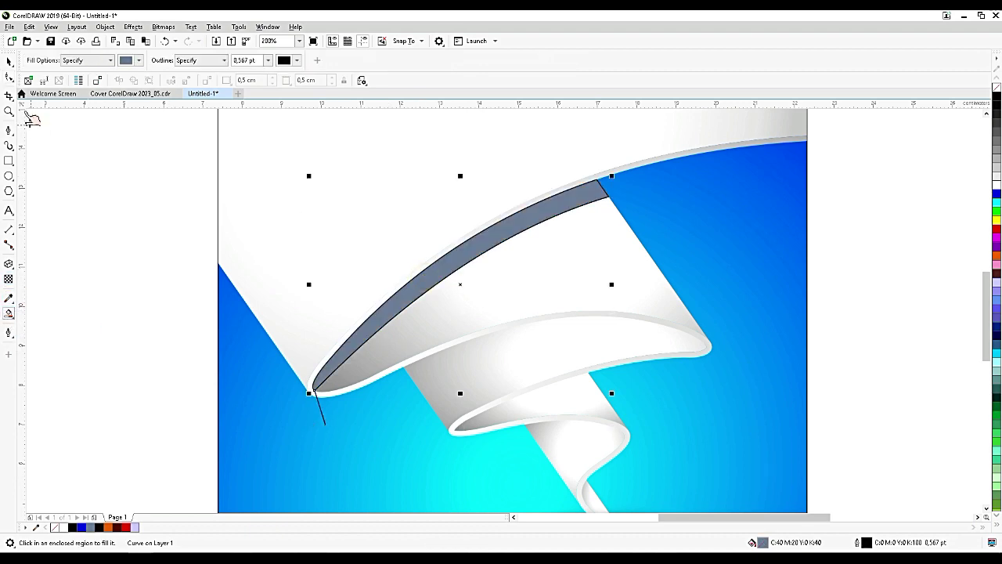
{"action": "left_click", "coordinate": [319, 410]}
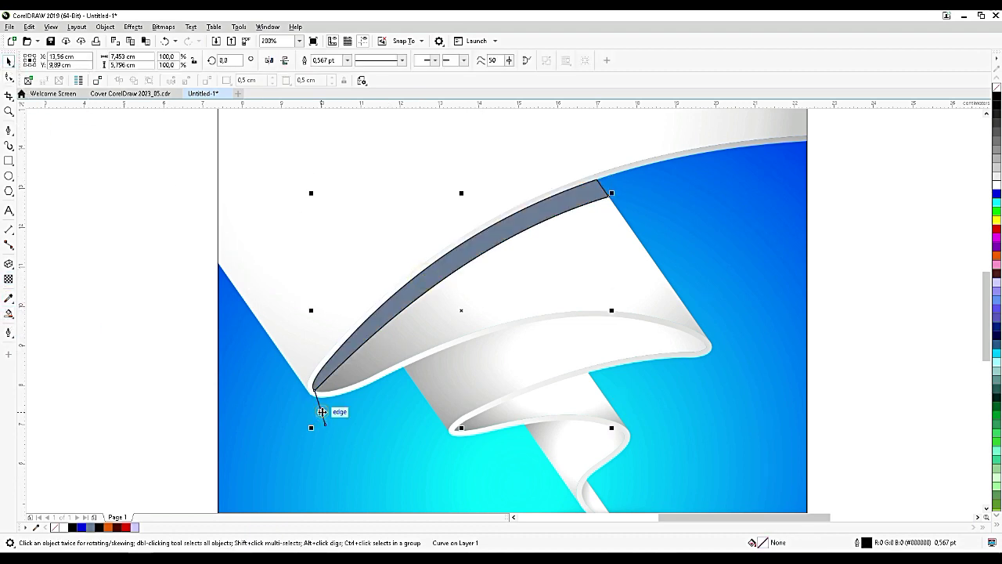
{"action": "key", "text": "Delete"}
Fill the narrow strip under the upper rim with black and remove its outline.
{"action": "left_click", "coordinate": [479, 253]}
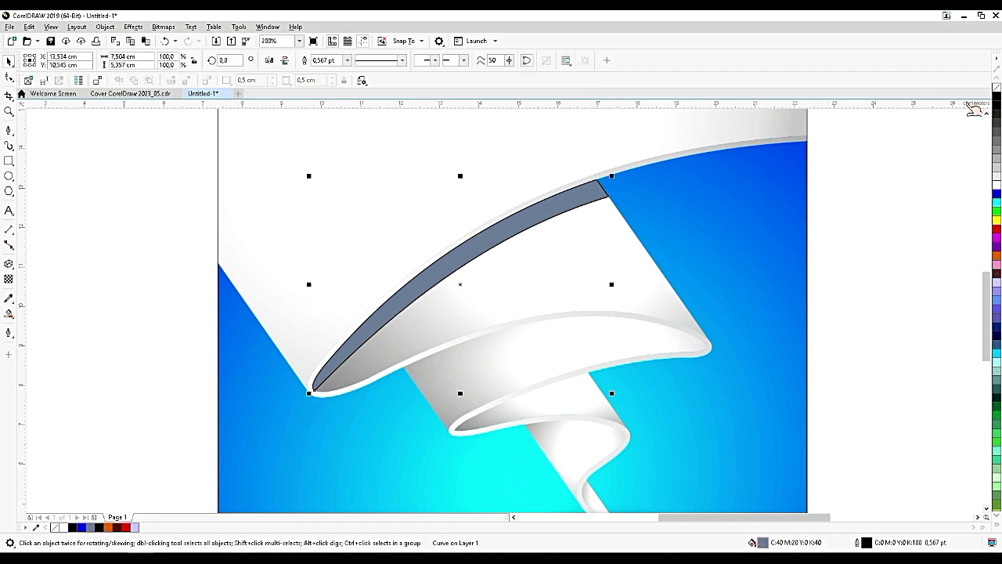
{"action": "left_click", "coordinate": [996, 96]}
{"action": "right_click", "coordinate": [996, 86]}
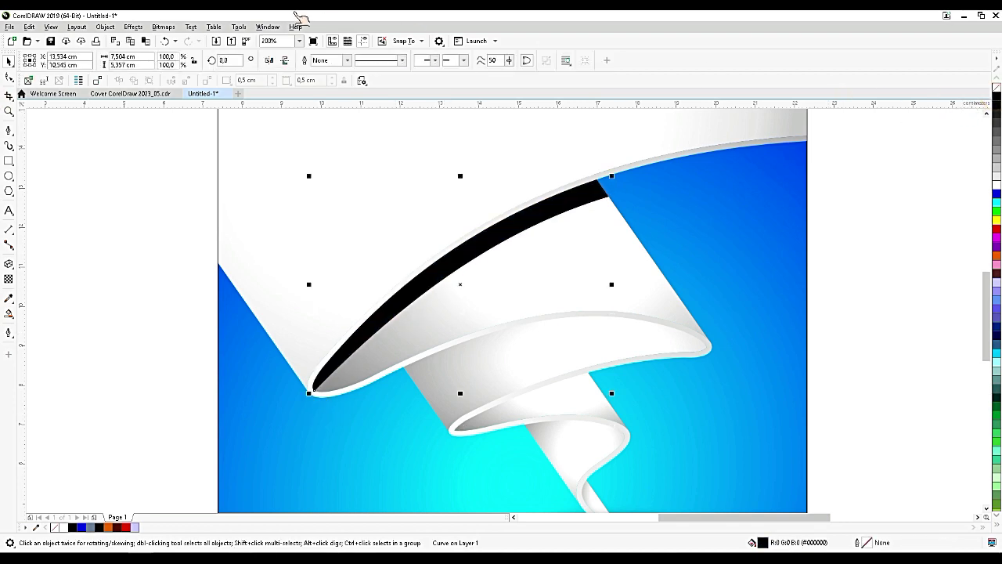
Convert the black strip to a 72 dpi RGB 24-bit transparent bitmap and apply a Gaussian blur with a 6.2-pixel radius.
{"action": "left_click", "coordinate": [162, 27]}
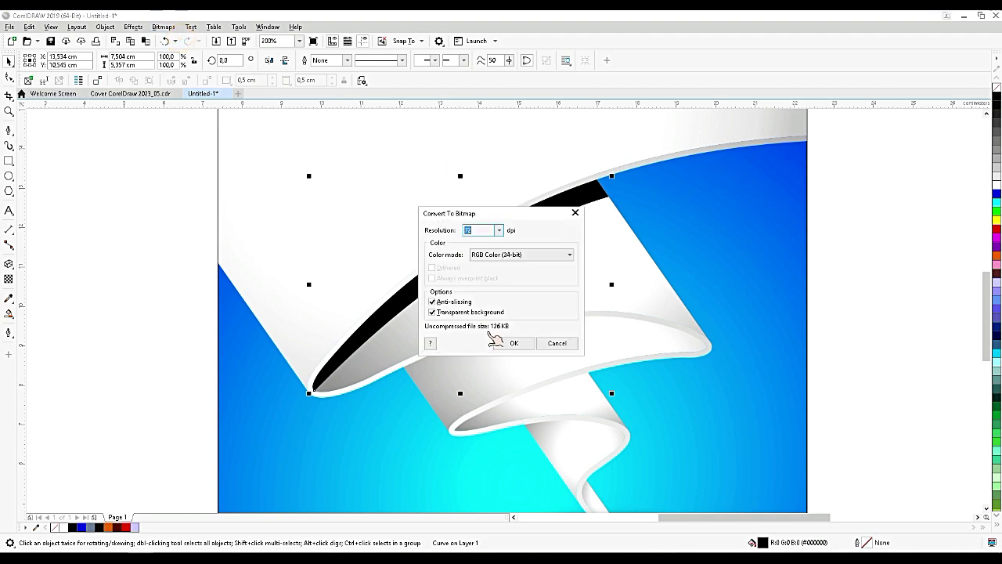
{"action": "left_click", "coordinate": [502, 341]}
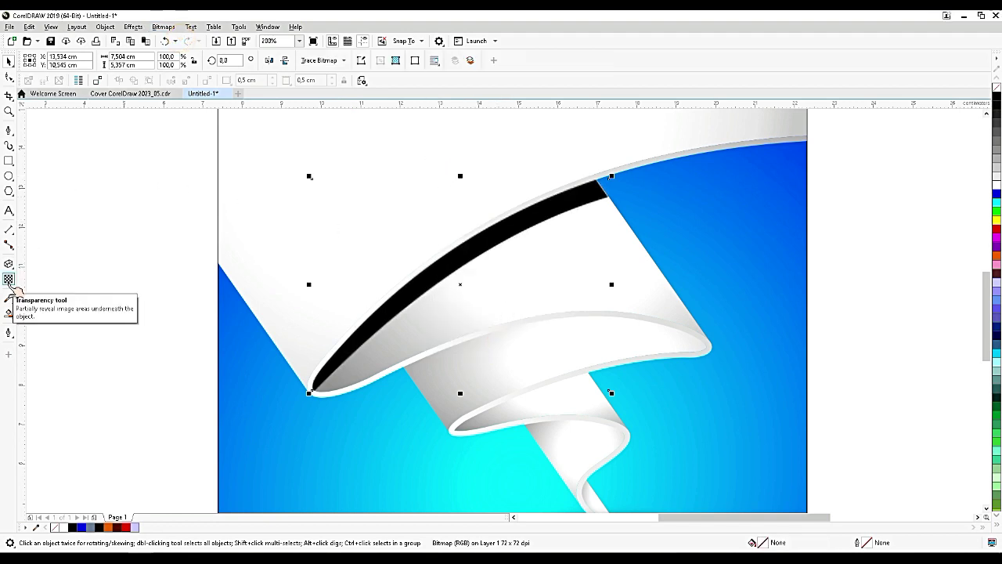
{"action": "left_click", "coordinate": [133, 27]}
{"action": "mouse_move", "coordinate": [146, 94]}
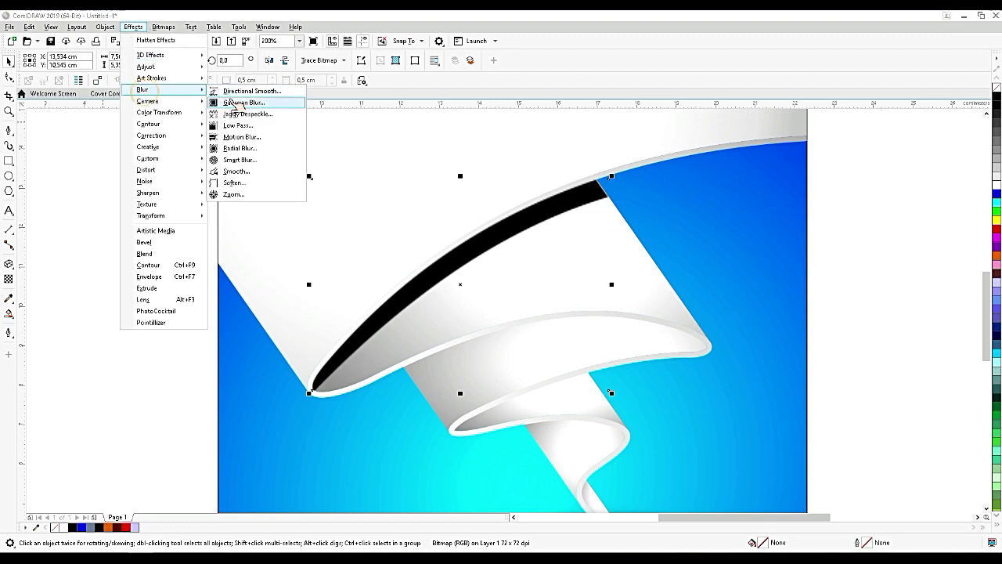
{"action": "left_click", "coordinate": [232, 100]}
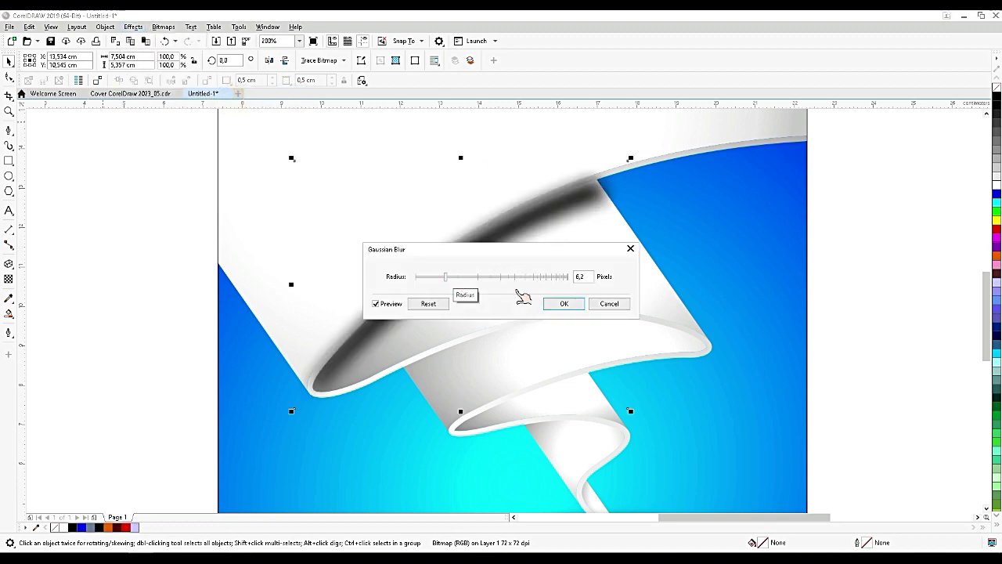
{"action": "left_click", "coordinate": [563, 303]}
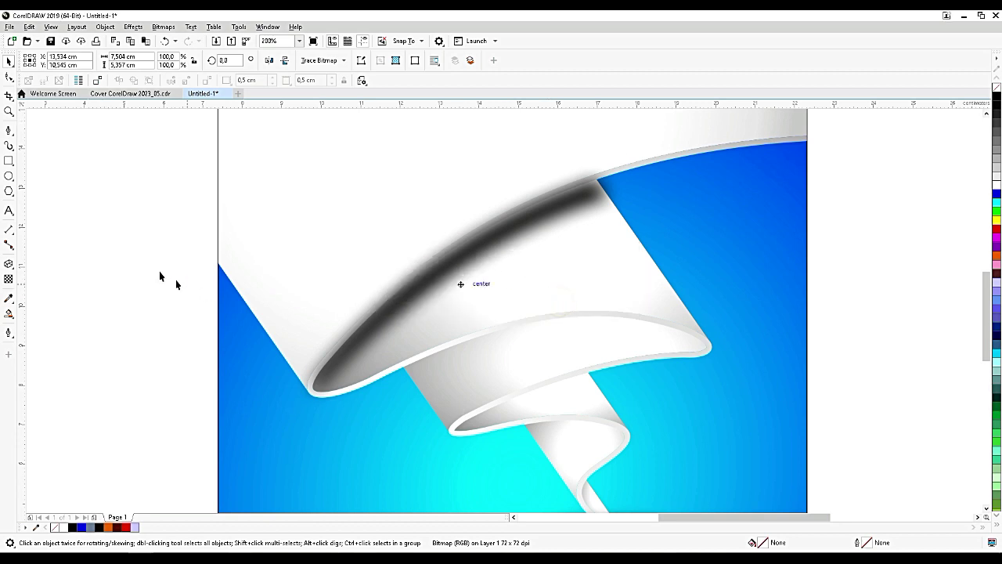
Give the blurred strip a uniform transparency of 50 and shift it slightly up and left over the ribbon's rim.
{"action": "left_click", "coordinate": [12, 278]}
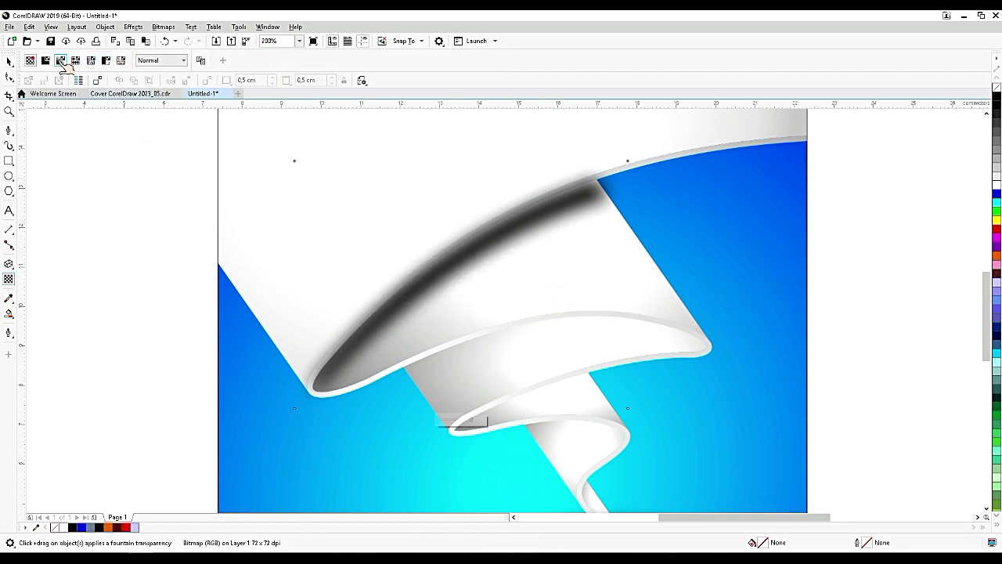
{"action": "left_click", "coordinate": [45, 60]}
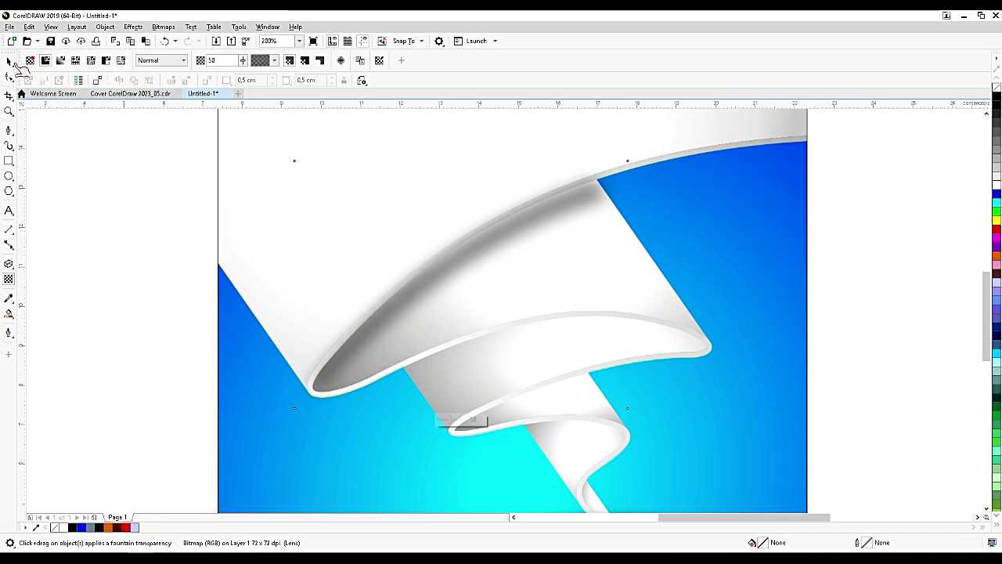
{"action": "left_click", "coordinate": [10, 63]}
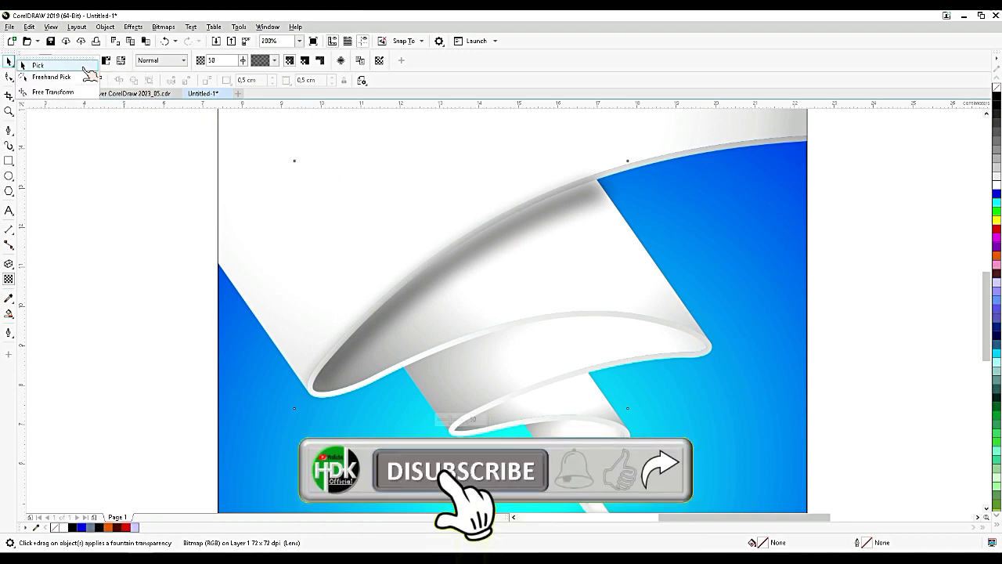
{"action": "left_click", "coordinate": [39, 62]}
{"action": "left_click_drag", "start_coordinate": [480, 253], "coordinate": [476, 245]}
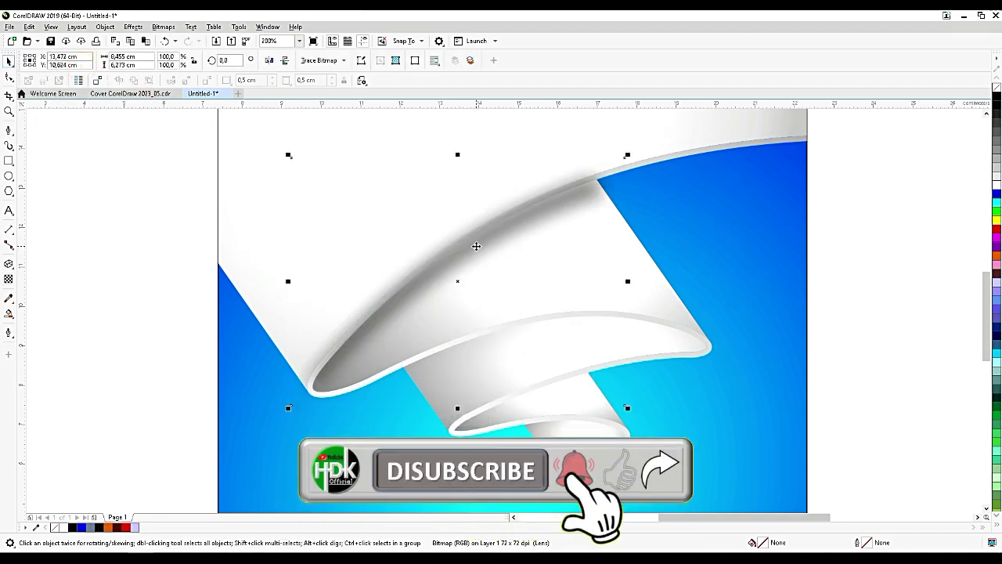
Ungroup the ribbon objects.
{"action": "scroll", "coordinate": [475, 246], "scroll_direction": "down", "scroll_amount": 2}
{"action": "left_click", "coordinate": [556, 176]}
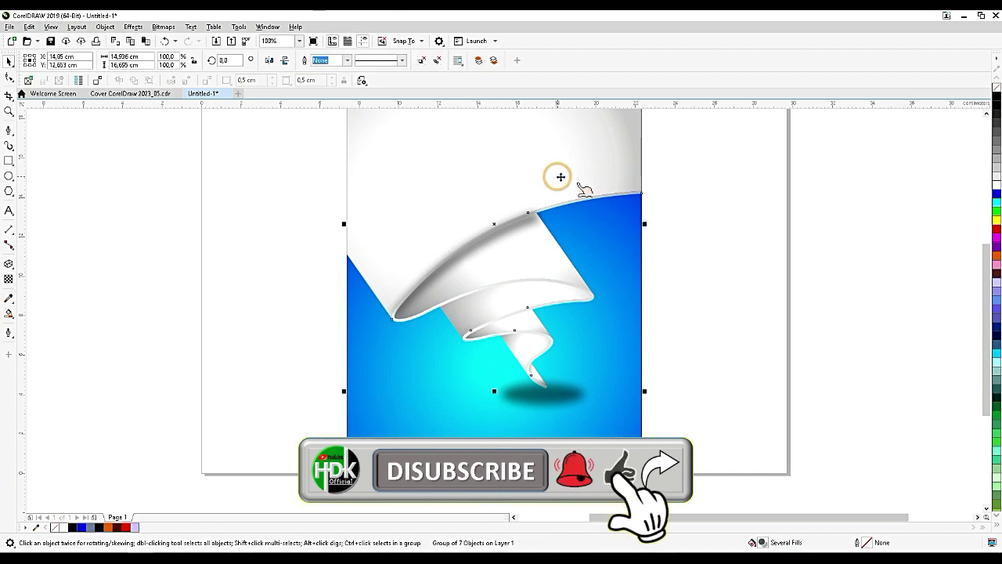
{"action": "right_click", "coordinate": [557, 179]}
{"action": "left_click", "coordinate": [601, 208]}
{"action": "left_click", "coordinate": [728, 247]}
PowerClip the blurred strip shadow inside the upper folded ribbon band.
{"action": "left_click", "coordinate": [532, 222]}
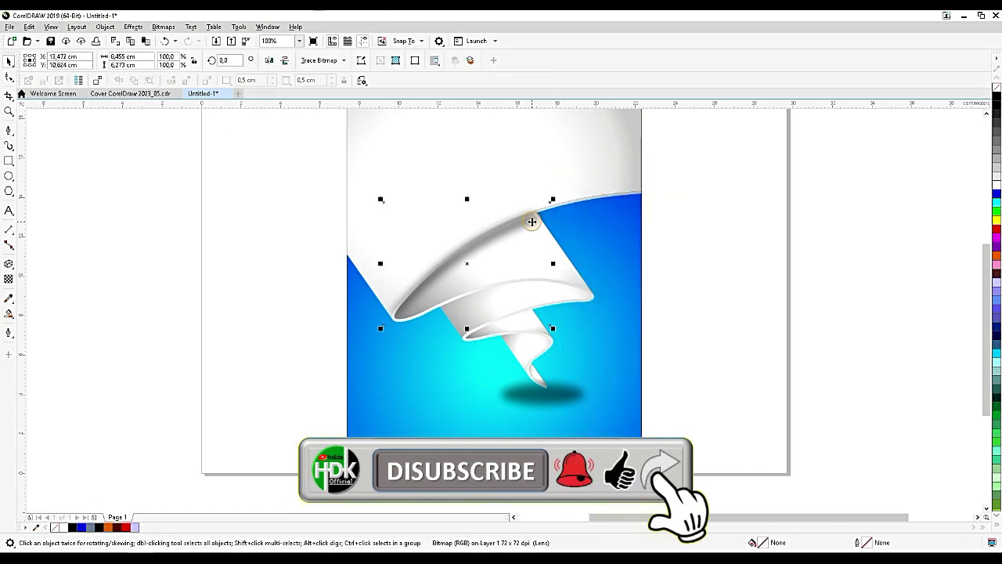
{"action": "right_click", "coordinate": [532, 222]}
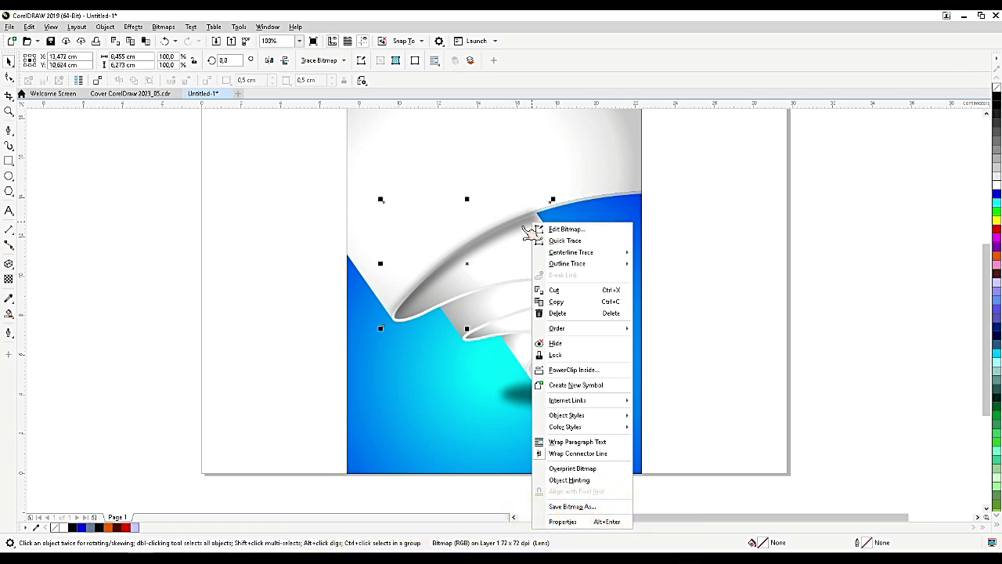
{"action": "left_click", "coordinate": [570, 369]}
{"action": "left_click", "coordinate": [562, 262]}
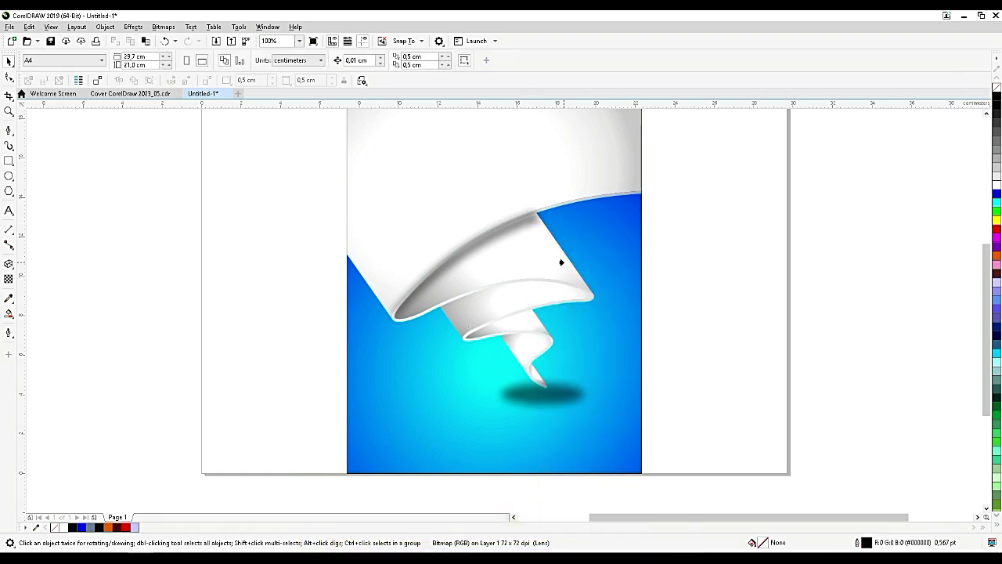
{"action": "left_click", "coordinate": [703, 242]}
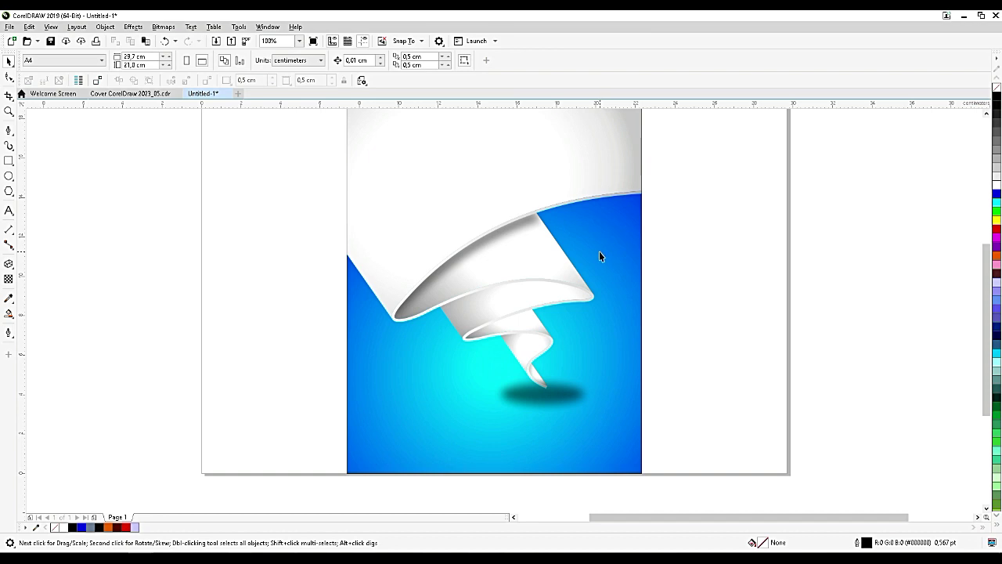
Draw a guide curve about 9.2 by 2.8 cm from outside the second fold to its far tip, arched to follow the rim above.
{"action": "scroll", "coordinate": [598, 290], "scroll_direction": "up", "scroll_amount": 2}
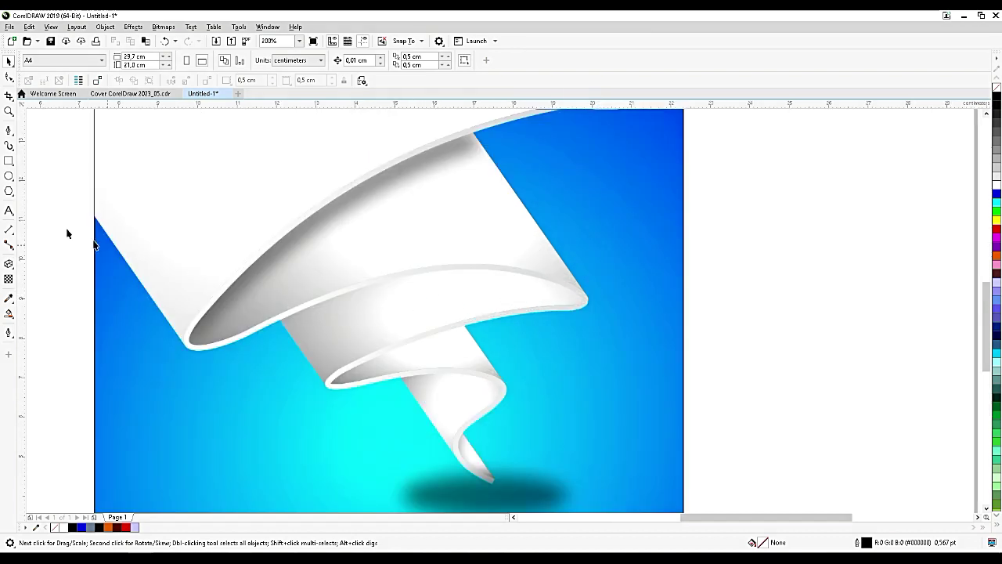
{"action": "left_click", "coordinate": [9, 130]}
{"action": "left_click", "coordinate": [219, 392]}
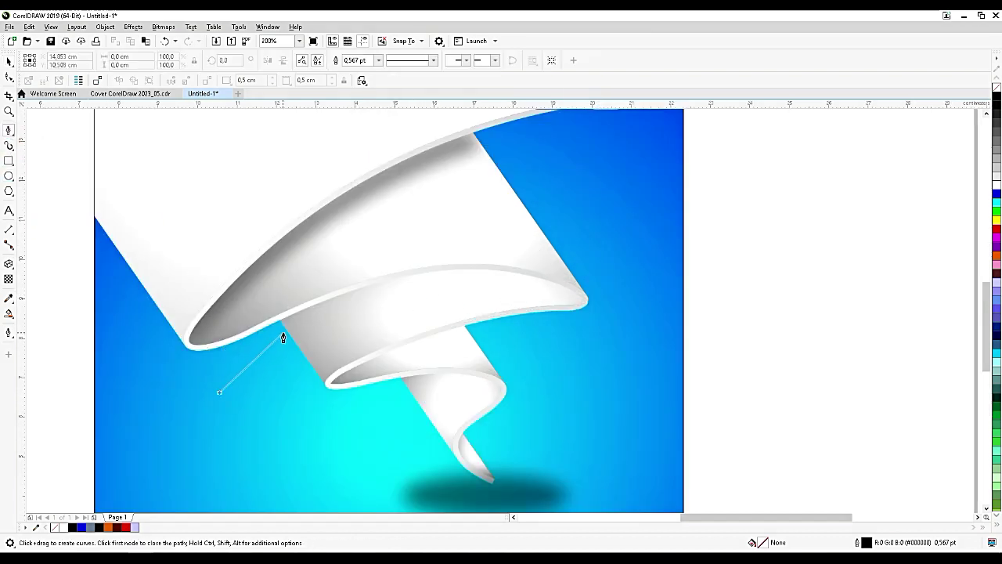
{"action": "left_click", "coordinate": [287, 332]}
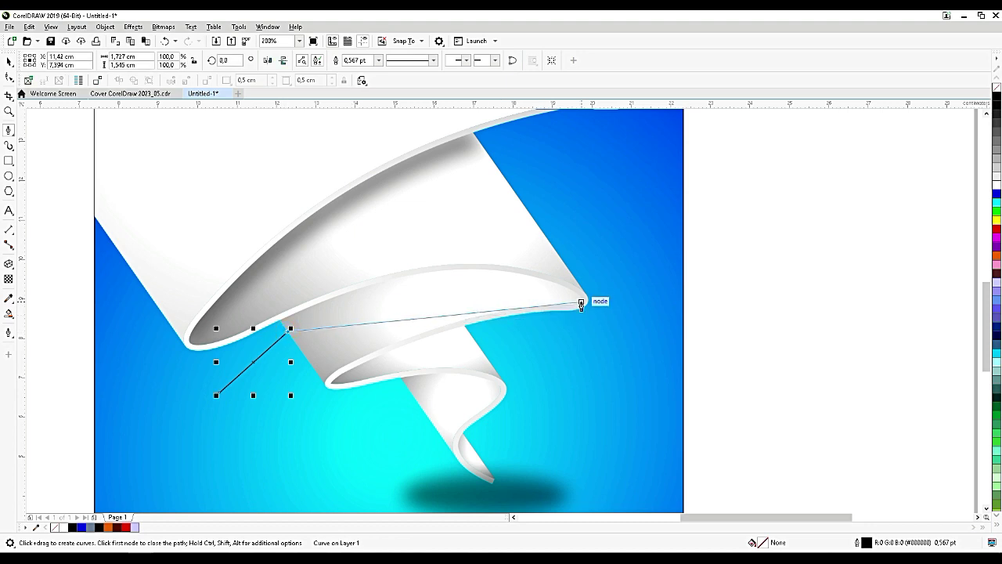
{"action": "double_click", "coordinate": [581, 301]}
{"action": "key", "text": "space"}
{"action": "key", "text": "F10"}
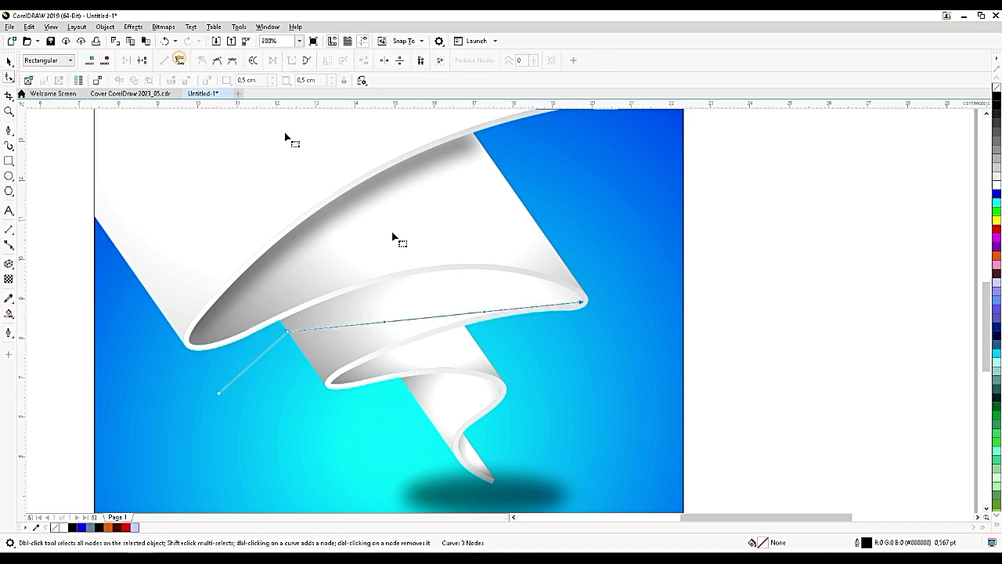
{"action": "left_click_drag", "start_coordinate": [404, 322], "coordinate": [426, 288]}
Smart Fill the strip between the guide curve and the second fold's upper rim, and delete the guide curve.
{"action": "left_click", "coordinate": [9, 312]}
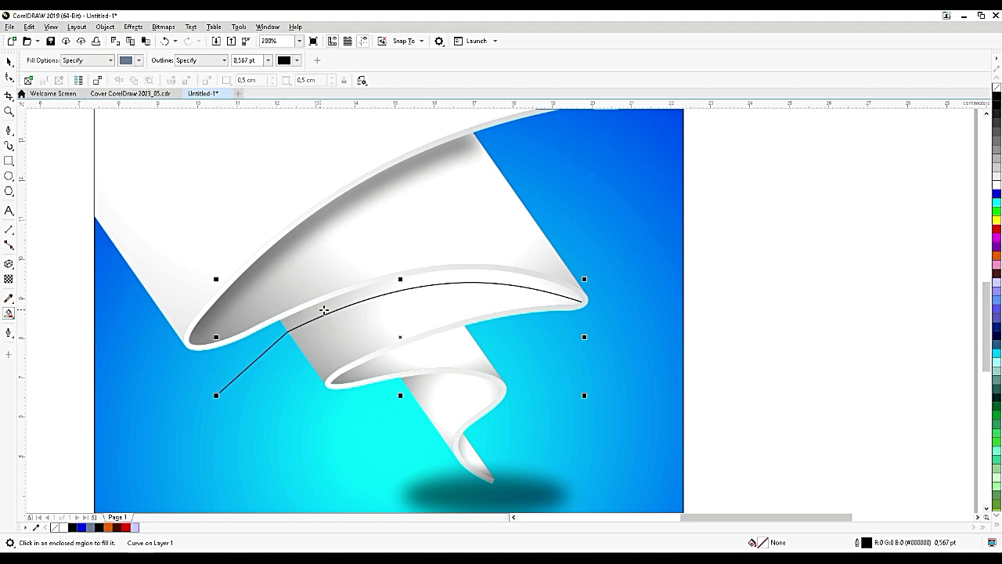
{"action": "left_click", "coordinate": [335, 315]}
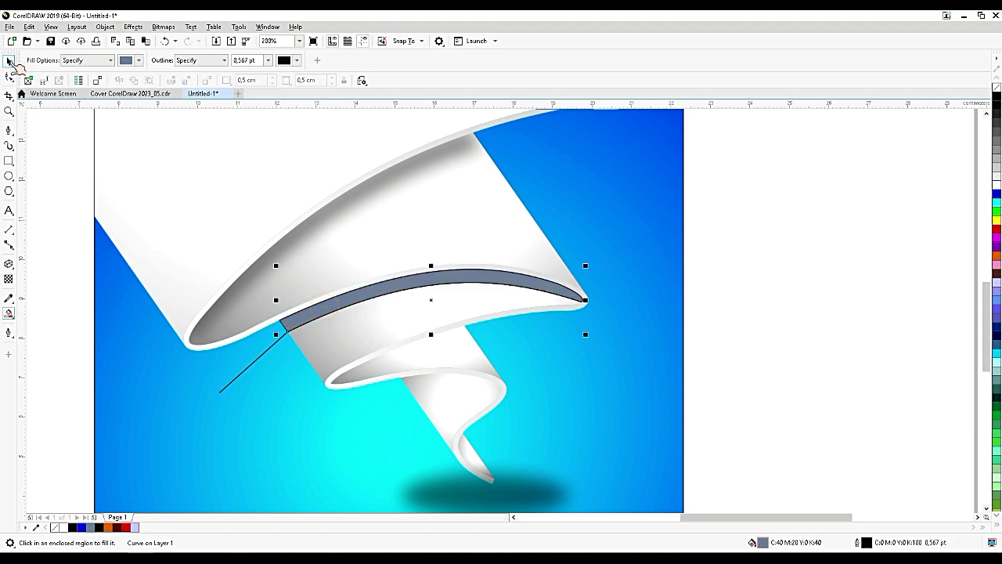
{"action": "left_click", "coordinate": [9, 61]}
{"action": "left_click", "coordinate": [234, 377]}
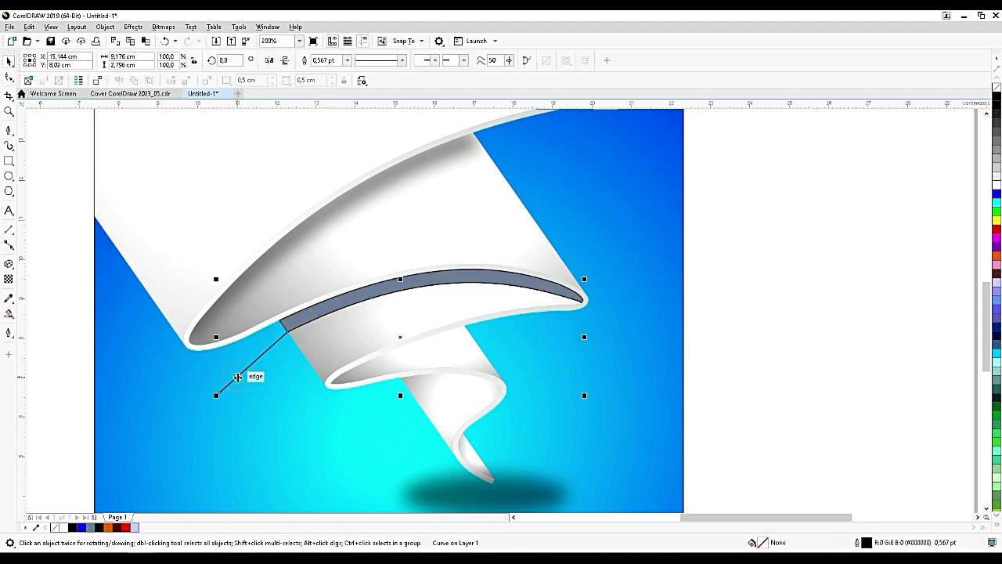
{"action": "key", "text": "Delete"}
Fill the strip under the second fold's rim with black and convert it to a bitmap.
{"action": "left_click", "coordinate": [346, 300]}
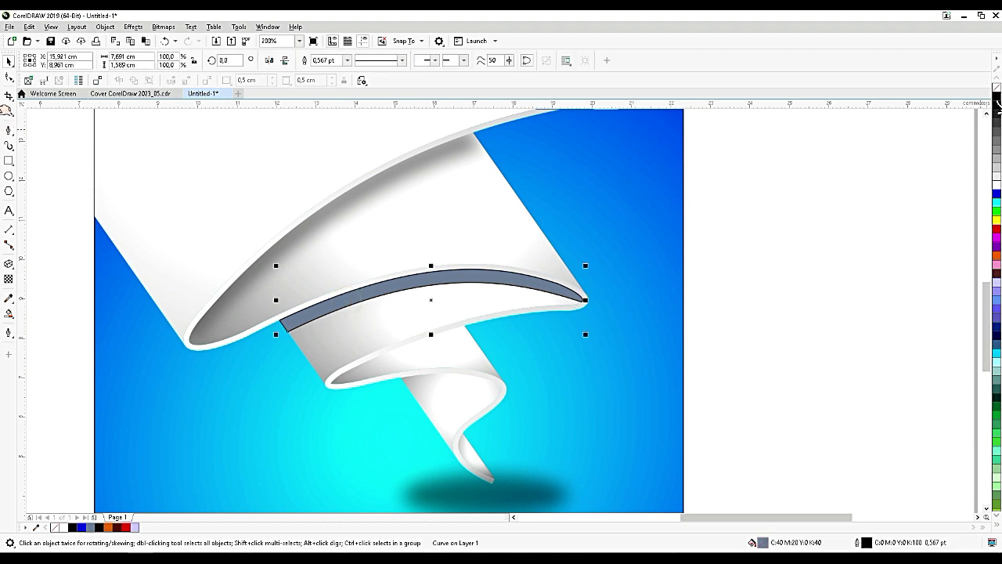
{"action": "left_click", "coordinate": [997, 99]}
{"action": "left_click", "coordinate": [163, 27]}
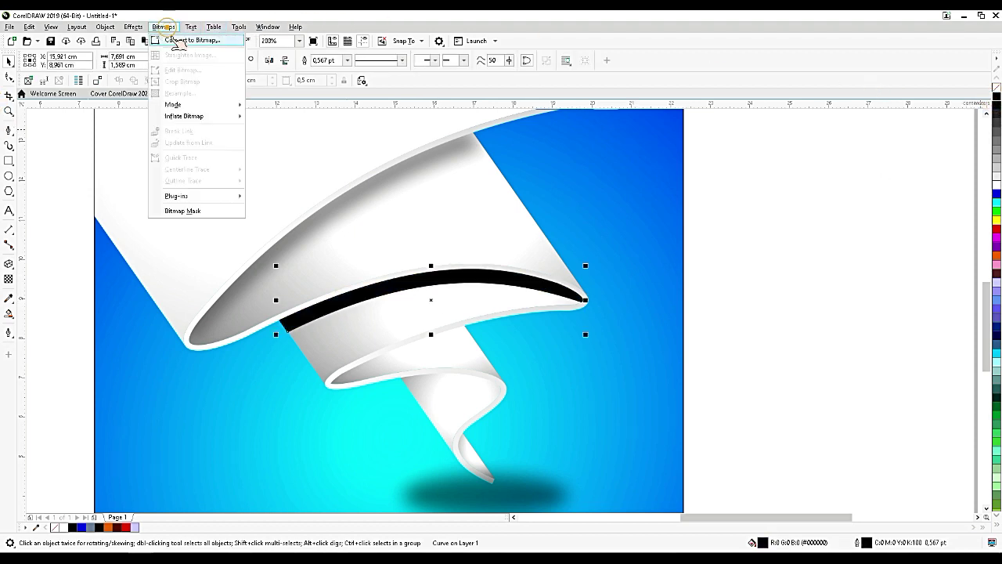
{"action": "left_click", "coordinate": [180, 41]}
{"action": "left_click", "coordinate": [507, 333]}
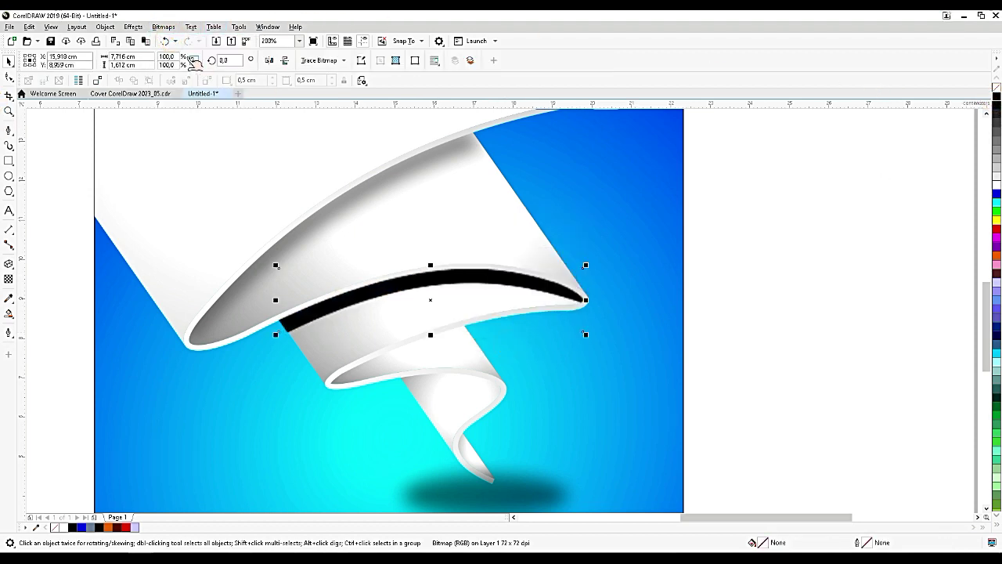
Apply a Gaussian Blur to the black strip bitmap.
{"action": "left_click", "coordinate": [134, 26]}
{"action": "mouse_move", "coordinate": [164, 90]}
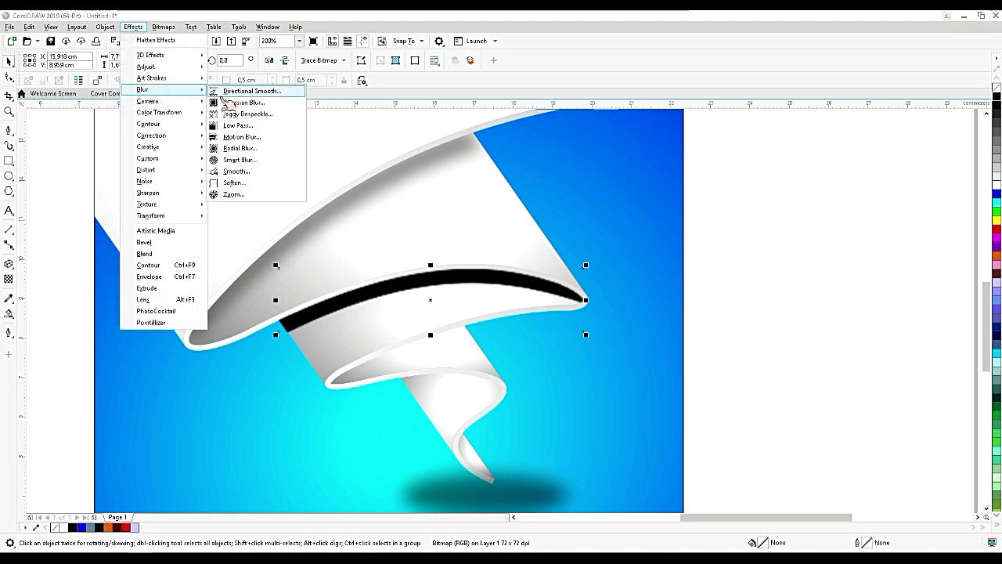
{"action": "left_click", "coordinate": [227, 102]}
{"action": "left_click", "coordinate": [565, 303]}
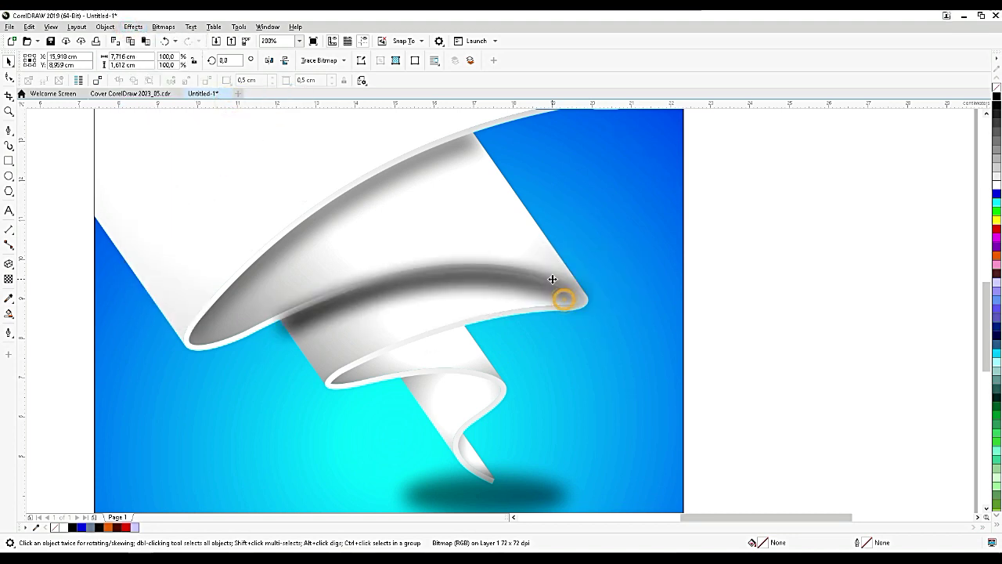
Give the second fold's blurred strip a uniform transparency of 50 and shift it slightly up over the rim.
{"action": "left_click", "coordinate": [9, 279]}
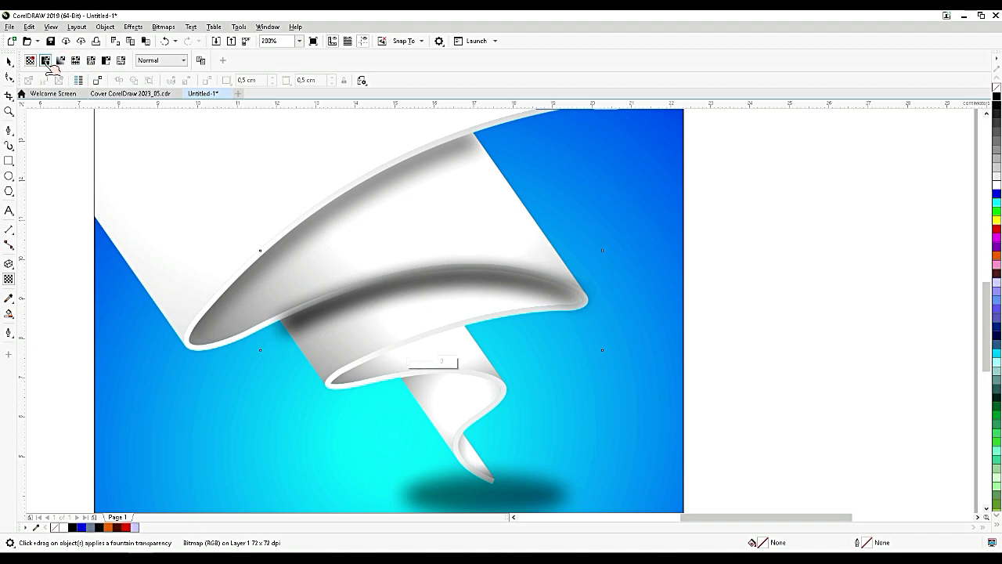
{"action": "left_click", "coordinate": [45, 61]}
{"action": "left_click", "coordinate": [10, 61]}
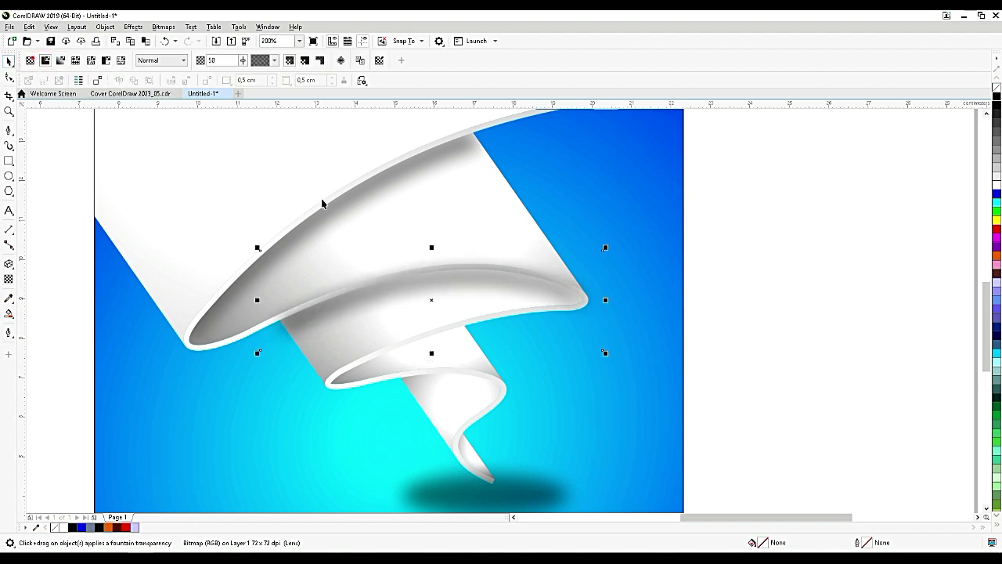
{"action": "left_click", "coordinate": [445, 281]}
PowerClip the blurred strip inside the ribbon band of the second fold.
{"action": "right_click", "coordinate": [445, 280]}
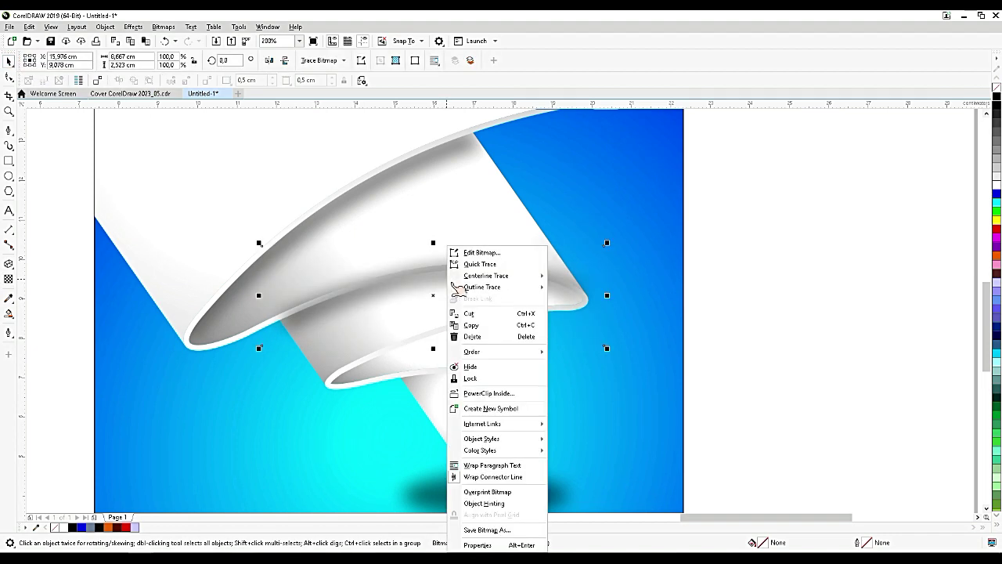
{"action": "left_click", "coordinate": [469, 392]}
{"action": "left_click", "coordinate": [349, 344]}
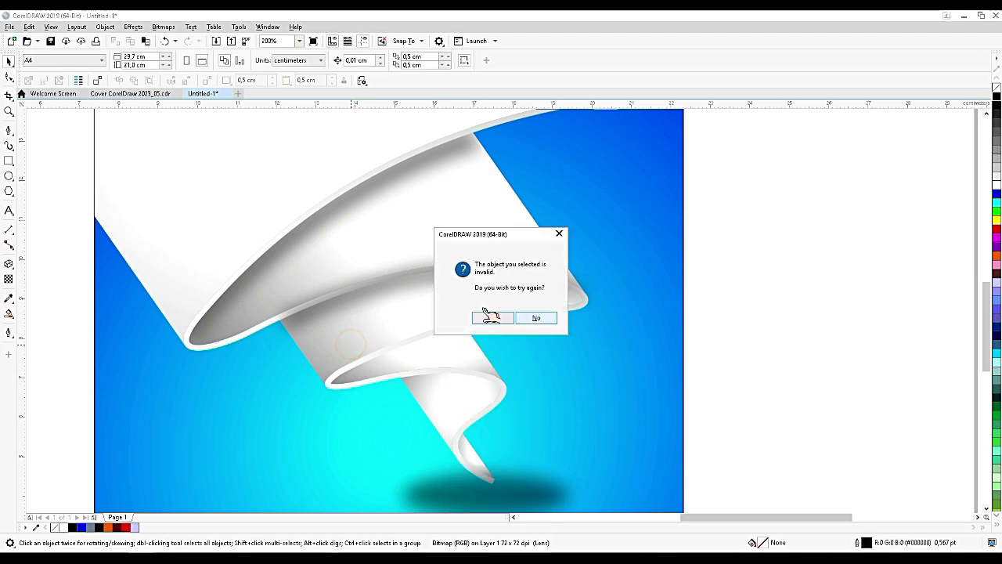
{"action": "left_click", "coordinate": [492, 317]}
{"action": "left_click", "coordinate": [320, 376]}
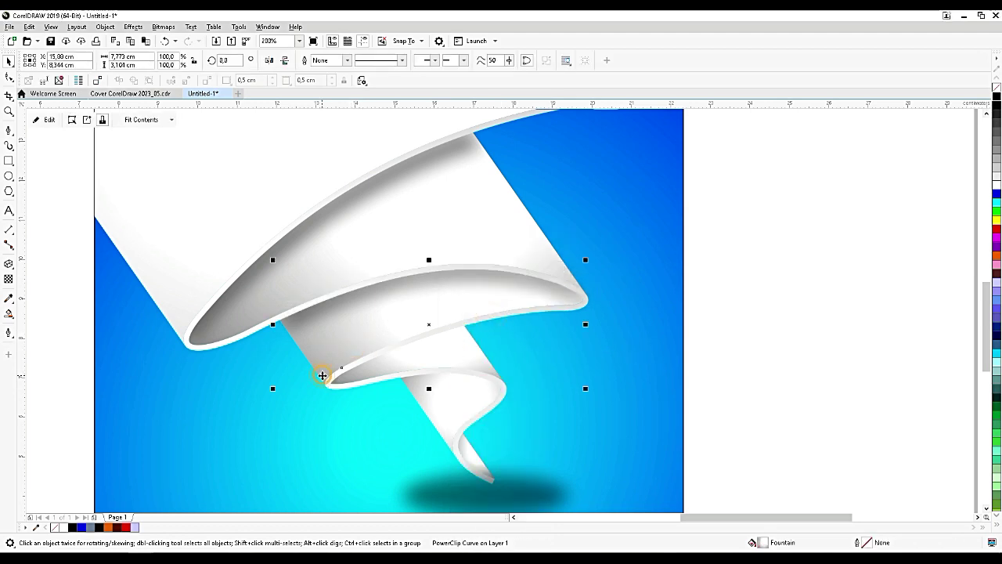
Group the seven ribbon objects, leaving out the tail shadow and the blue background rectangle.
{"action": "left_click", "coordinate": [679, 338]}
{"action": "scroll", "coordinate": [681, 337], "scroll_direction": "down", "scroll_amount": 3}
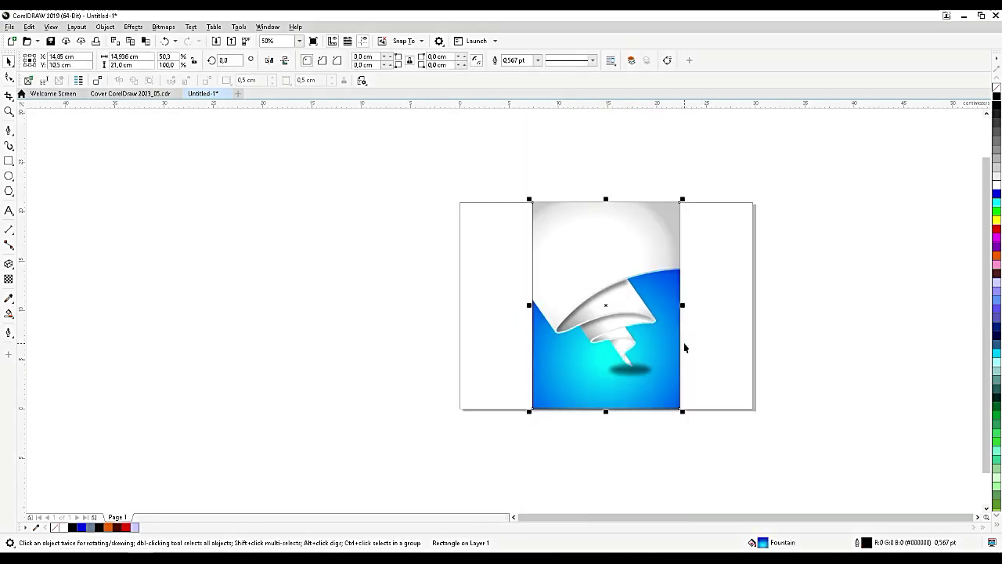
{"action": "scroll", "coordinate": [731, 349], "scroll_direction": "up", "scroll_amount": 3}
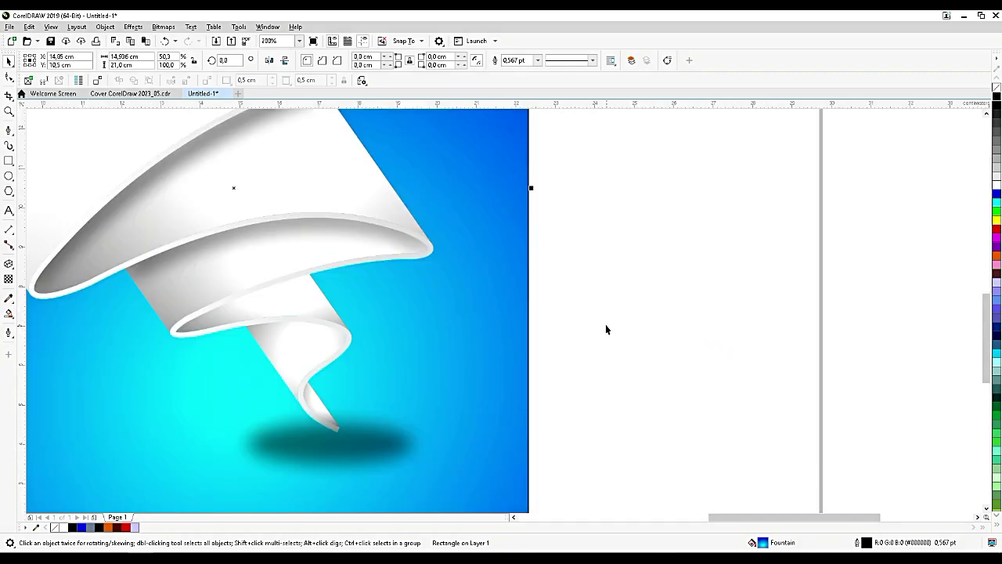
{"action": "scroll", "coordinate": [607, 329], "scroll_direction": "down", "scroll_amount": 1}
{"action": "scroll", "coordinate": [609, 329], "scroll_direction": "down", "scroll_amount": 1}
{"action": "left_click", "coordinate": [662, 362]}
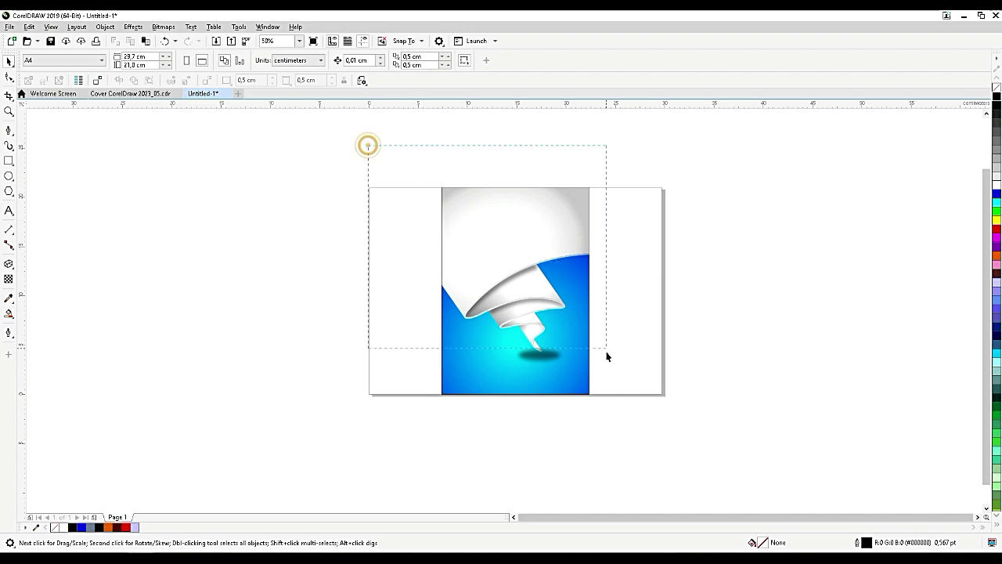
{"action": "left_click_drag", "start_coordinate": [633, 356], "coordinate": [634, 355]}
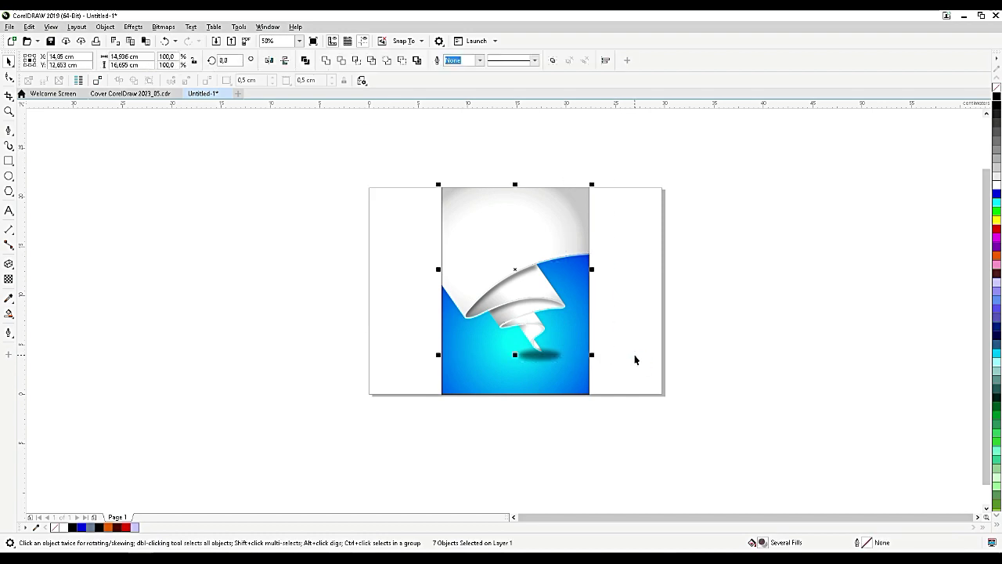
{"action": "key", "text": "ctrl+g"}
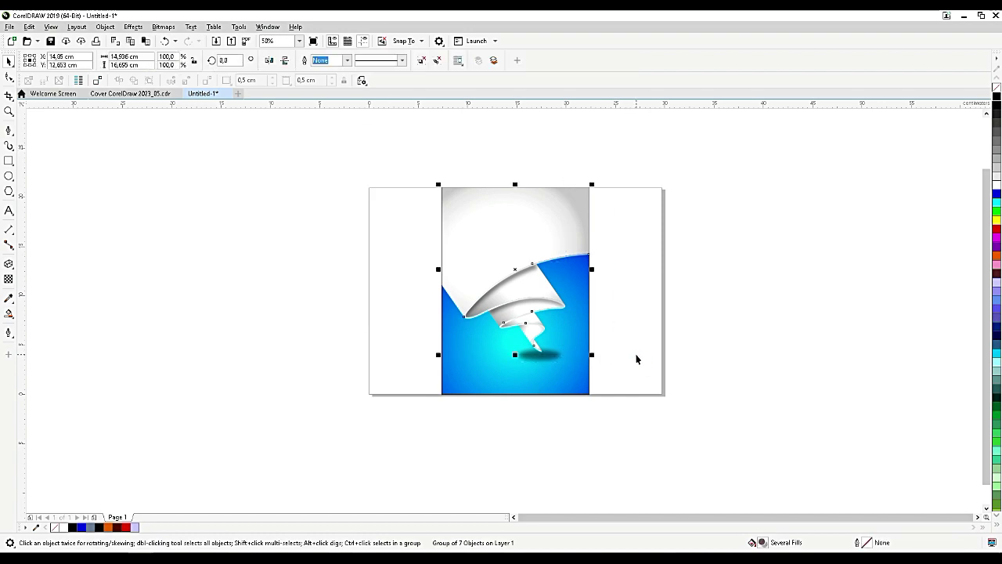
Remove the outline from the blue background rectangle.
{"action": "left_click", "coordinate": [636, 357]}
{"action": "left_click", "coordinate": [586, 383]}
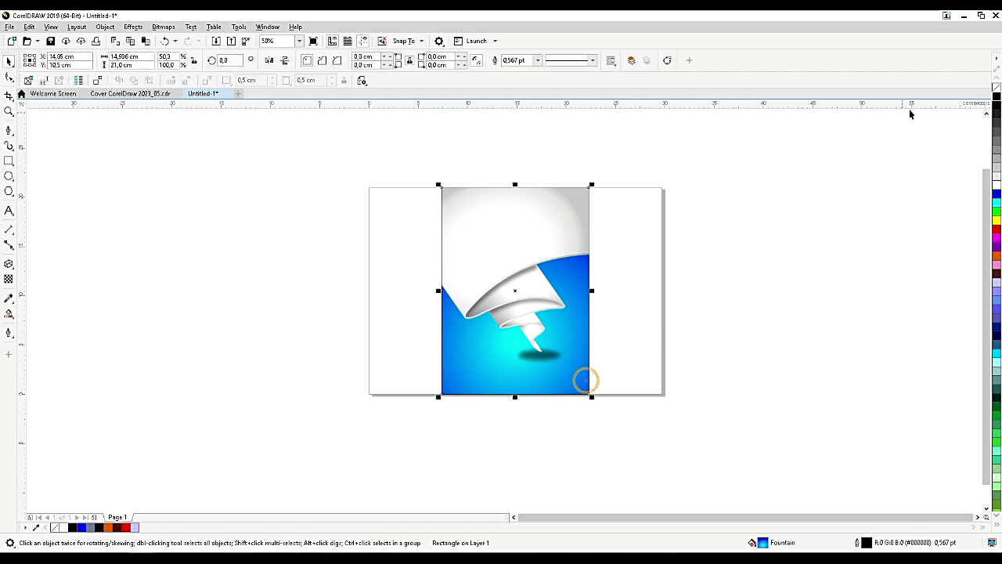
{"action": "left_click", "coordinate": [711, 179]}
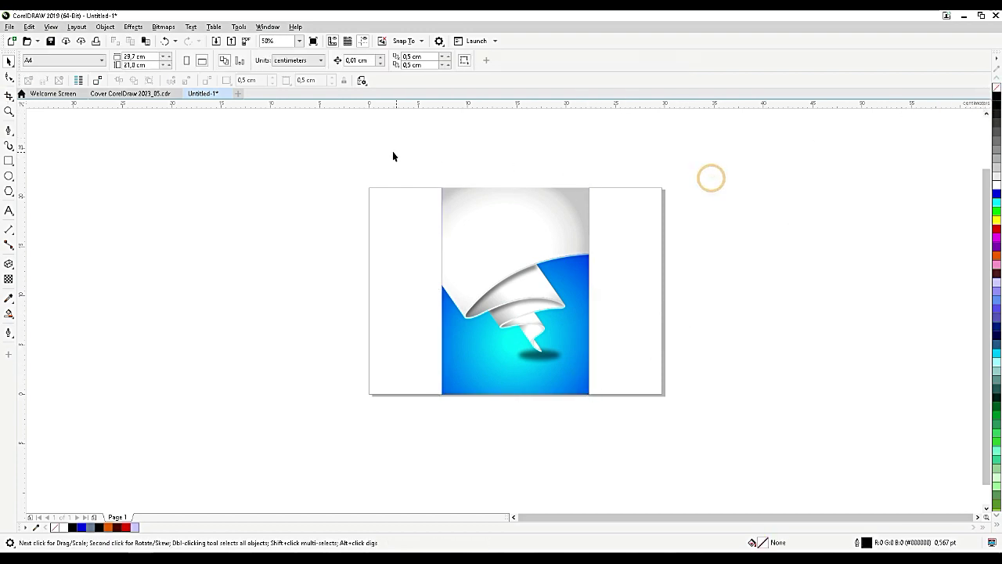
PowerClip the ribbon group and the tail shadow together inside the blue background rectangle.
{"action": "left_click_drag", "start_coordinate": [387, 149], "coordinate": [653, 367]}
{"action": "scroll", "coordinate": [580, 353], "scroll_direction": "up", "scroll_amount": 2}
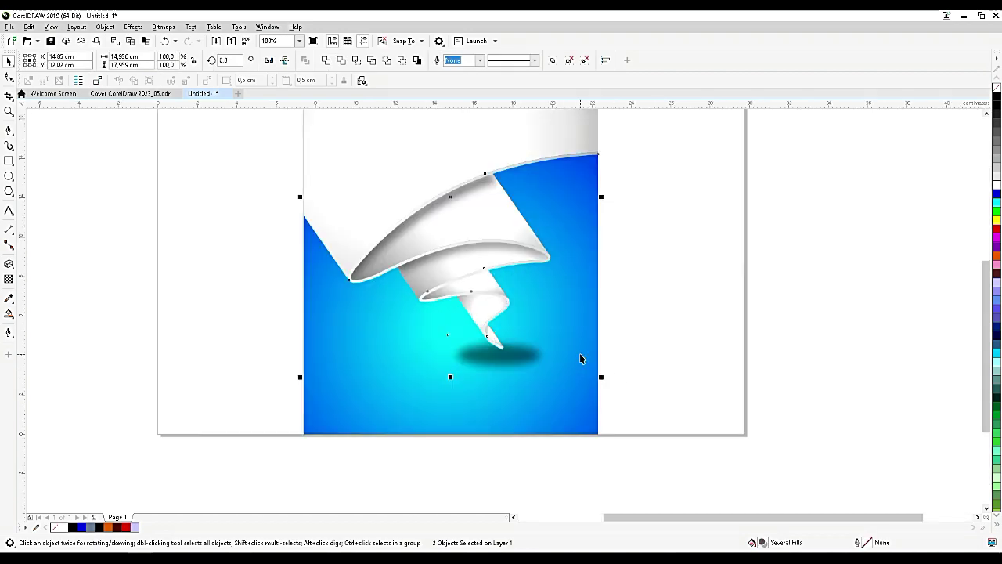
{"action": "right_click", "coordinate": [509, 152]}
{"action": "left_click", "coordinate": [568, 275]}
{"action": "left_click", "coordinate": [316, 413]}
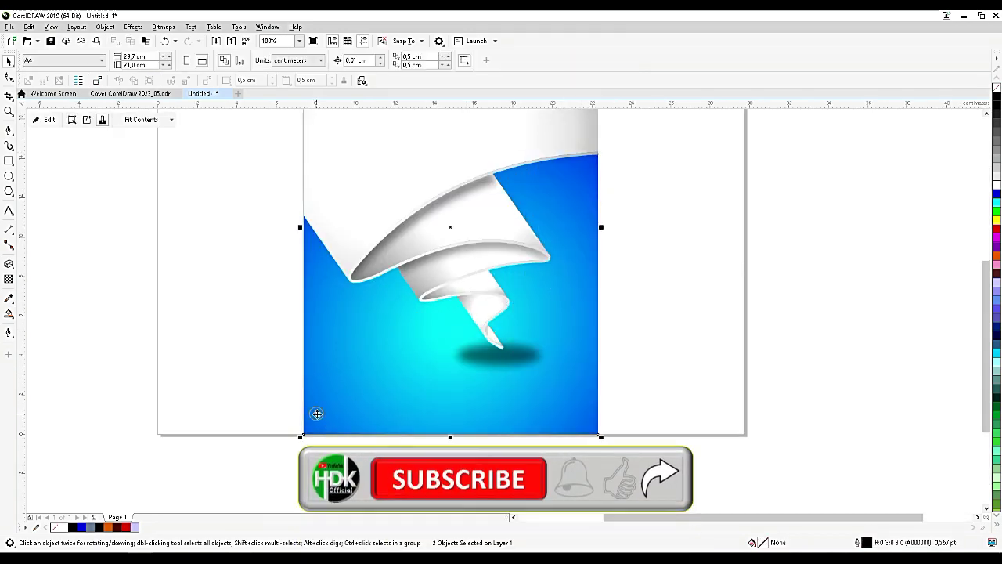
Edit the background's PowerClip contents, stretch the ribbon group slightly past the background's left edge, and finish the editing.
{"action": "left_click", "coordinate": [606, 318]}
{"action": "scroll", "coordinate": [456, 325], "scroll_direction": "down", "scroll_amount": 2}
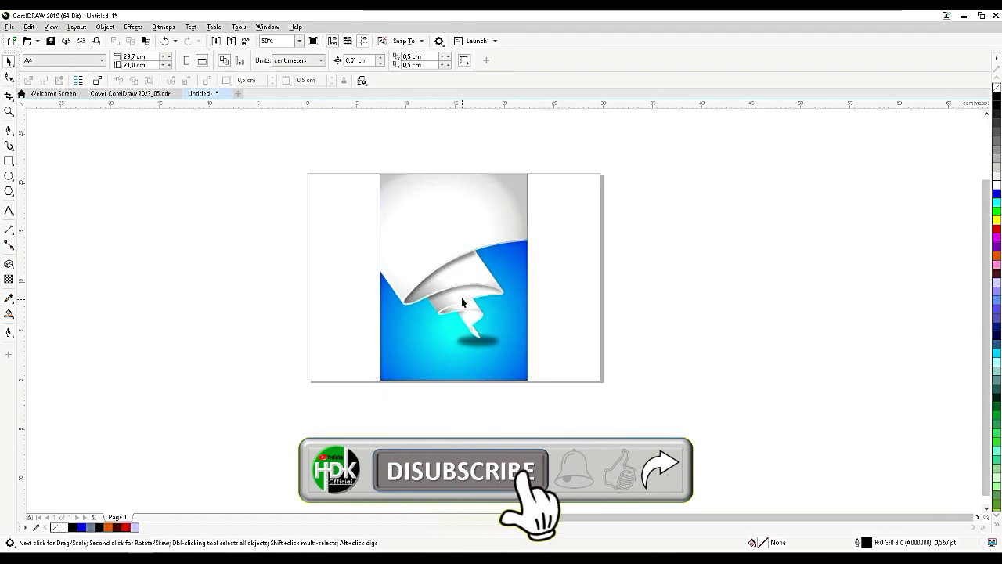
{"action": "scroll", "coordinate": [418, 248], "scroll_direction": "up", "scroll_amount": 4}
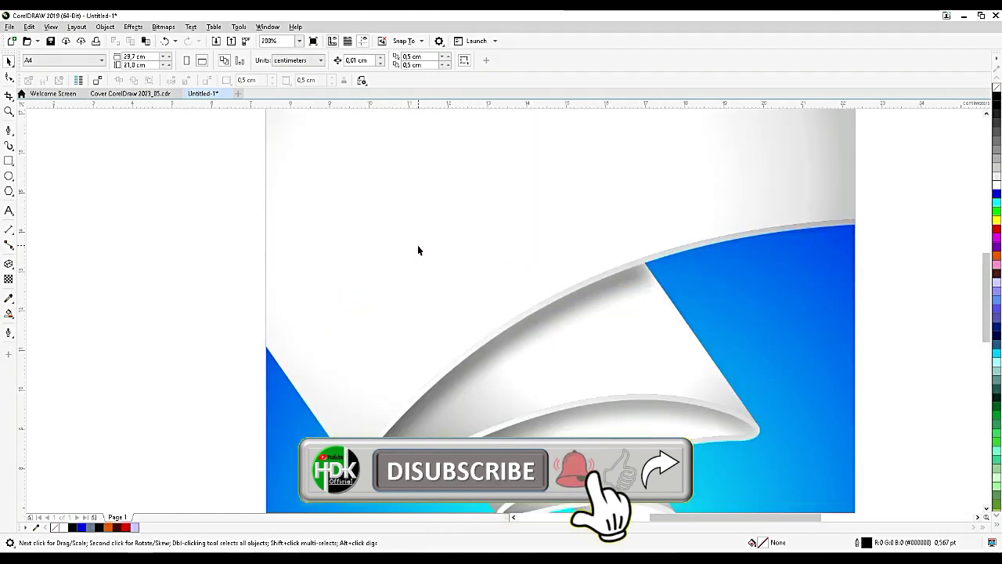
{"action": "scroll", "coordinate": [417, 249], "scroll_direction": "down", "scroll_amount": 4}
{"action": "double_click", "coordinate": [443, 249]}
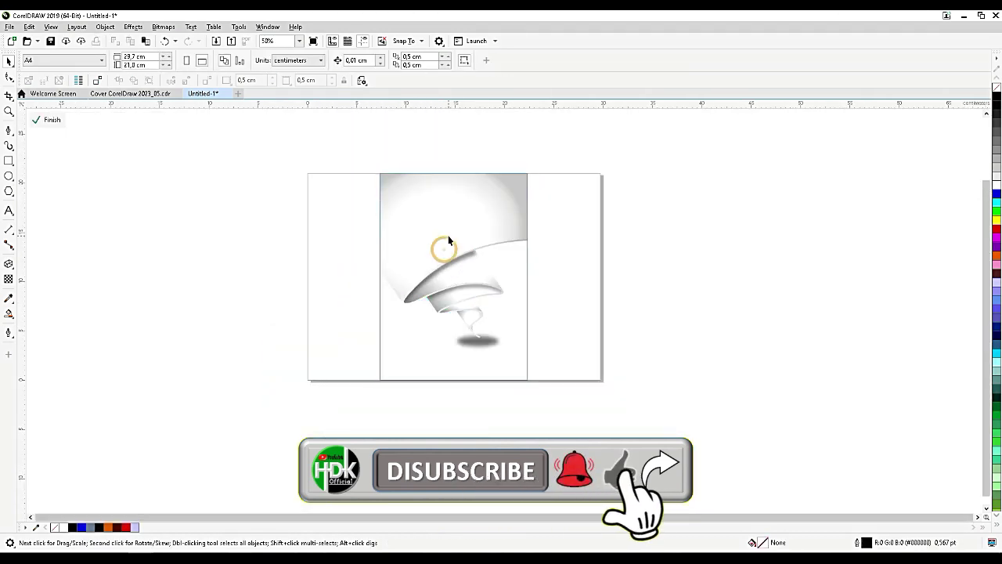
{"action": "scroll", "coordinate": [529, 170], "scroll_direction": "up", "scroll_amount": 2}
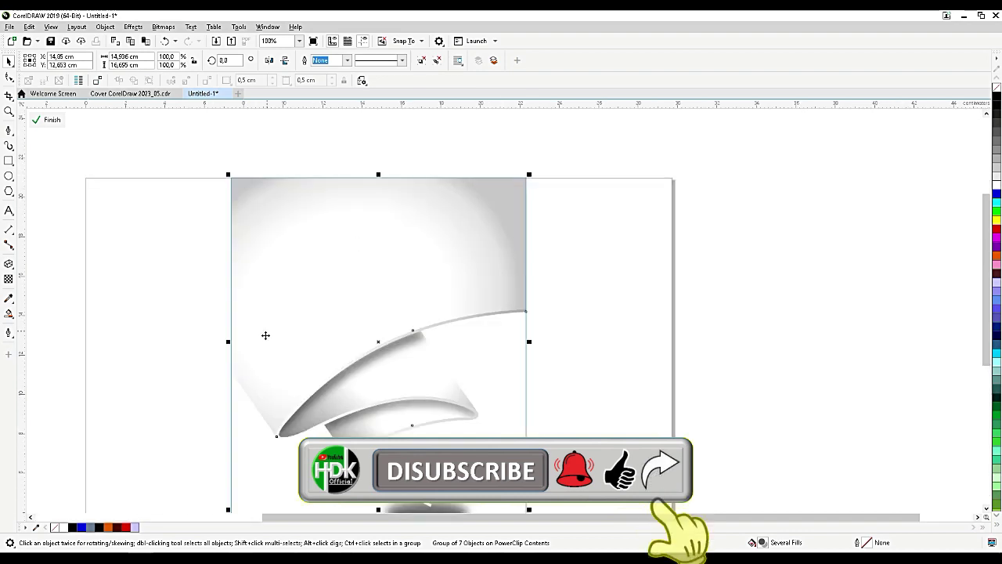
{"action": "left_click_drag", "start_coordinate": [228, 340], "coordinate": [226, 340]}
{"action": "left_click", "coordinate": [627, 316], "text": "ctrl"}
{"action": "scroll", "coordinate": [572, 245], "scroll_direction": "down", "scroll_amount": 1}
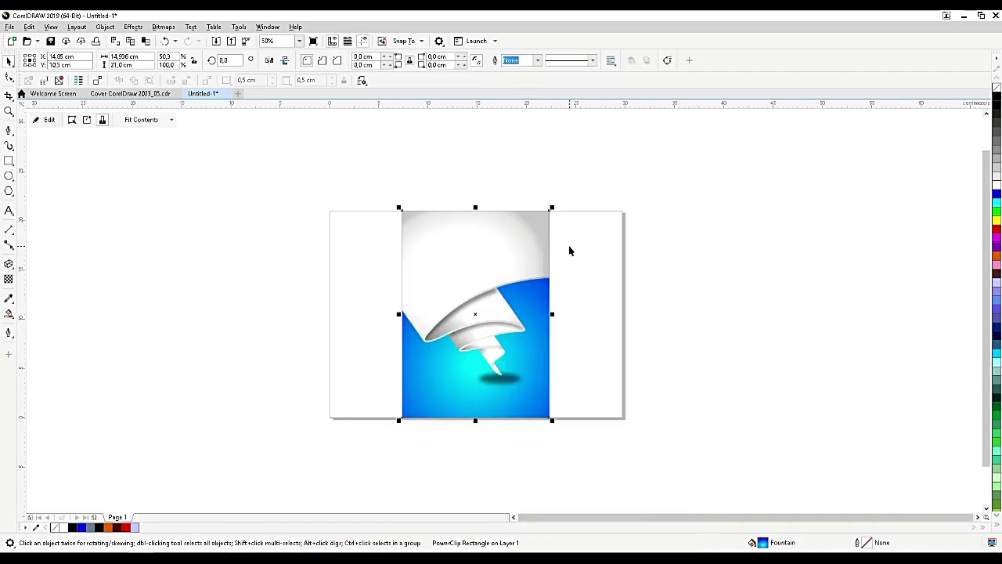
{"action": "scroll", "coordinate": [385, 327], "scroll_direction": "up", "scroll_amount": 6}
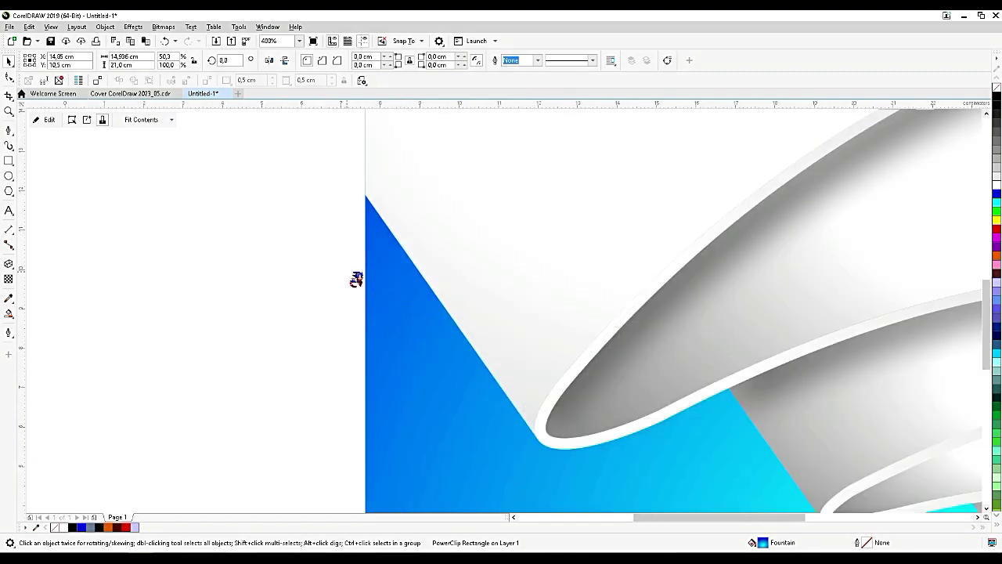
{"action": "scroll", "coordinate": [356, 279], "scroll_direction": "down", "scroll_amount": 6}
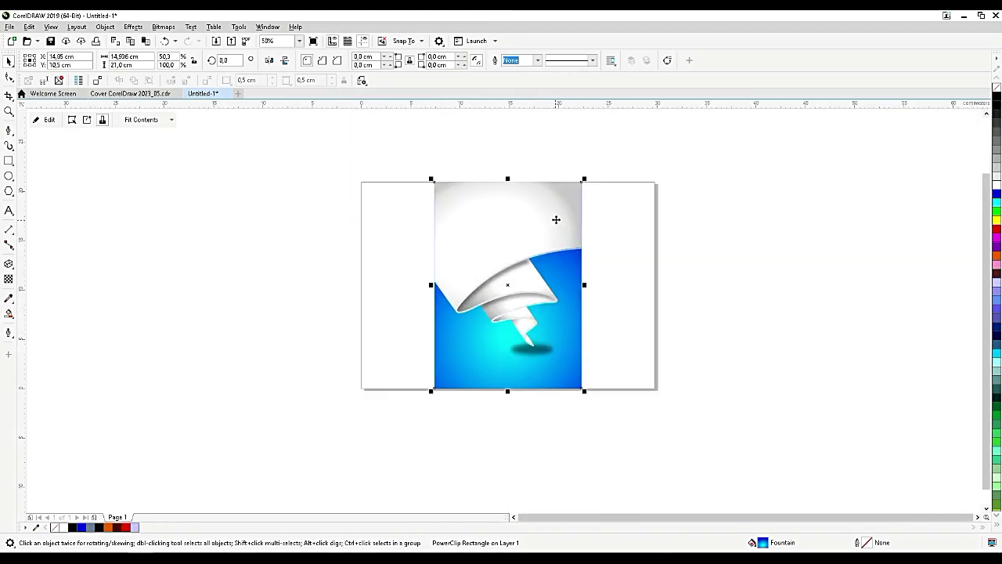
Draw a curve from near the top band's lower fold tip to the background's right edge, arched to follow the band's rim.
{"action": "scroll", "coordinate": [555, 216], "scroll_direction": "up", "scroll_amount": 2}
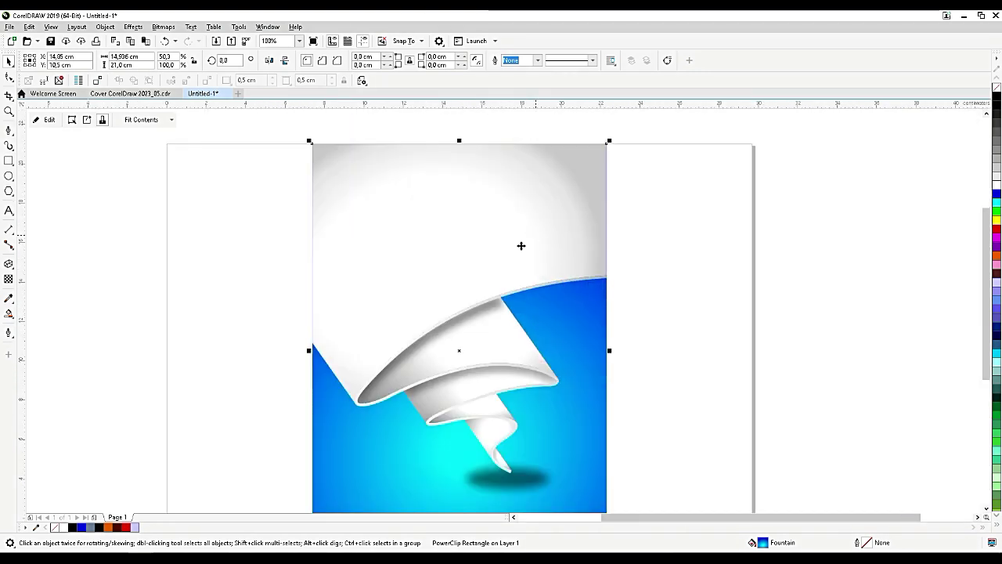
{"action": "left_click", "coordinate": [9, 131]}
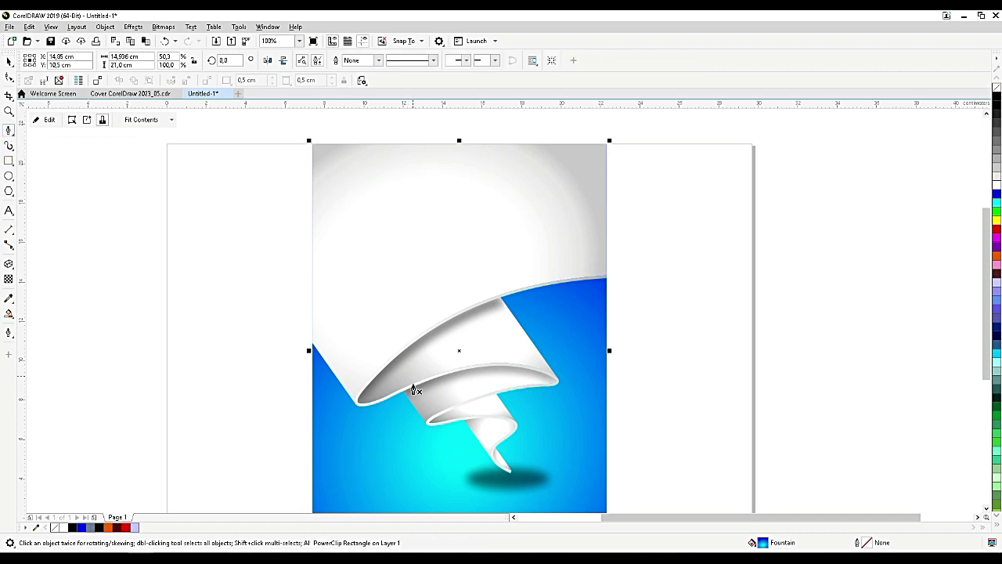
{"action": "left_click", "coordinate": [369, 380]}
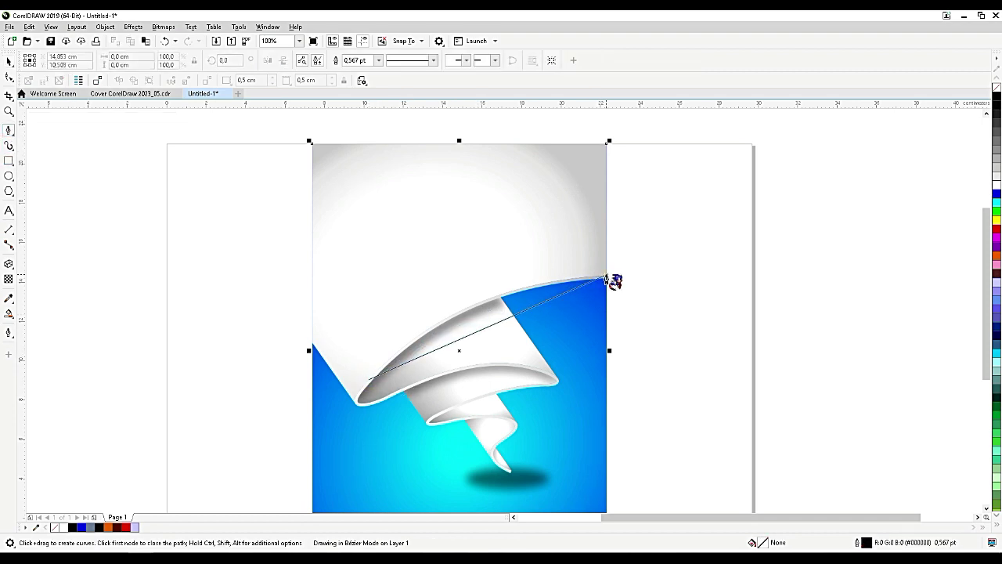
{"action": "left_click", "coordinate": [606, 278]}
{"action": "key", "text": "space"}
{"action": "scroll", "coordinate": [464, 321], "scroll_direction": "up", "scroll_amount": 3}
{"action": "key", "text": "F10"}
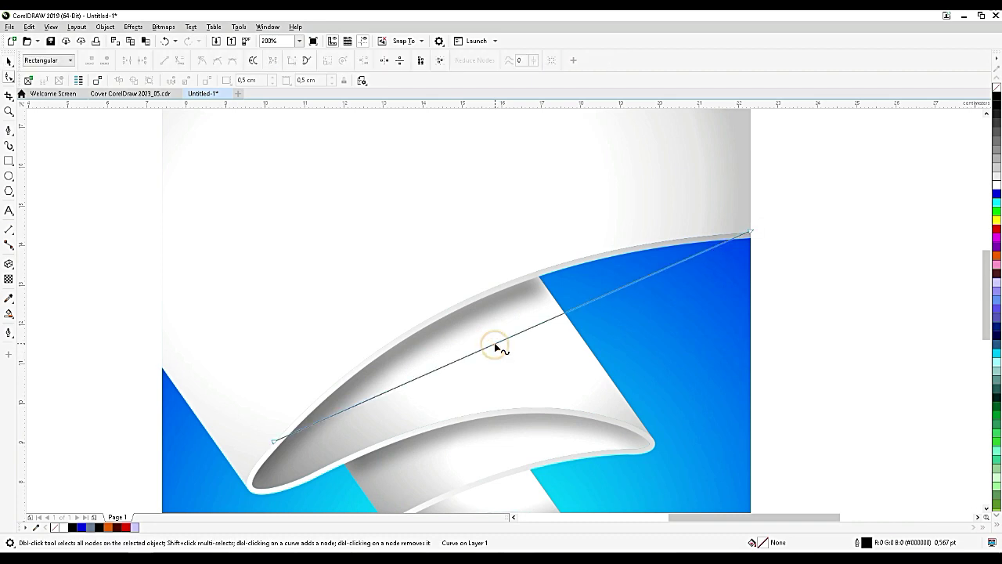
{"action": "left_click", "coordinate": [180, 60]}
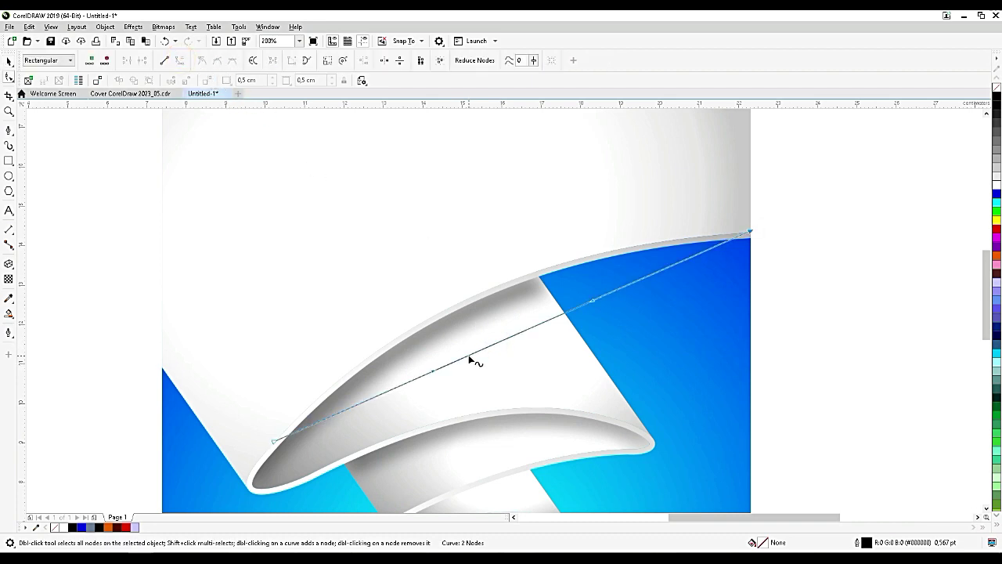
{"action": "left_click_drag", "start_coordinate": [470, 360], "coordinate": [457, 306]}
{"action": "scroll", "coordinate": [519, 311], "scroll_direction": "down", "scroll_amount": 2}
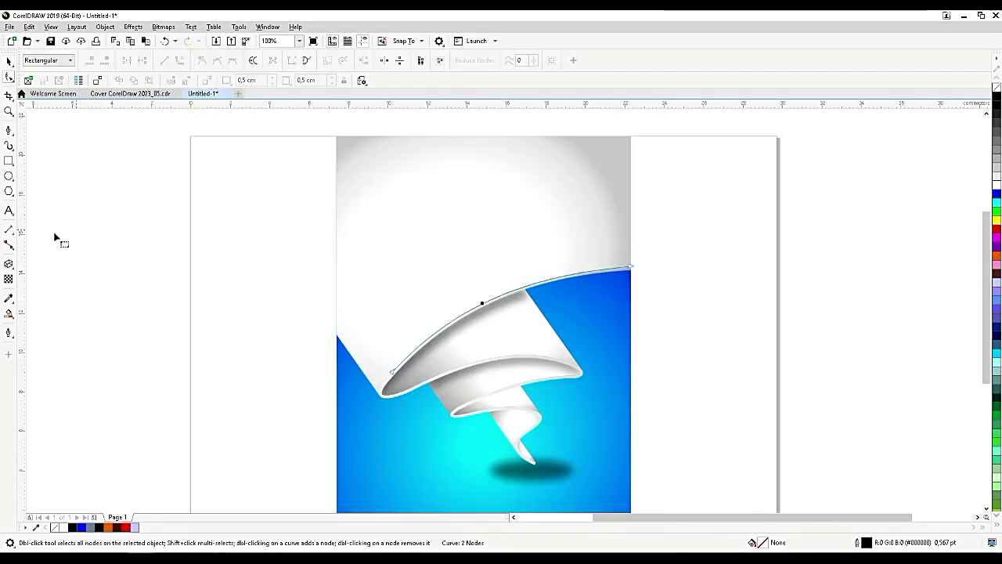
Add the artistic text REPORT TITLE near the ribbon's top band and leave it selected as an object.
{"action": "left_click", "coordinate": [10, 211]}
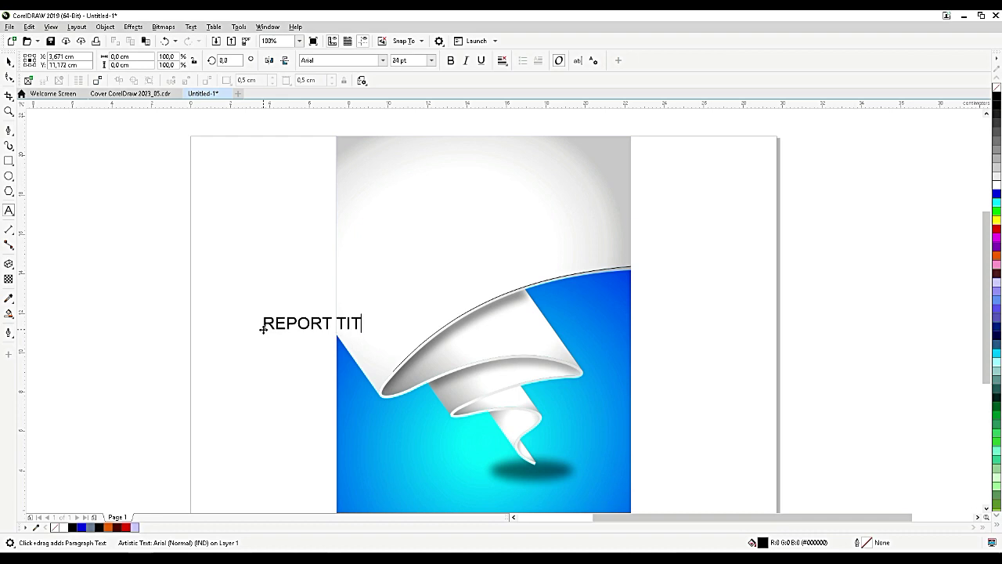
{"action": "key", "text": "ctrl+space"}
{"action": "left_click", "coordinate": [12, 66]}
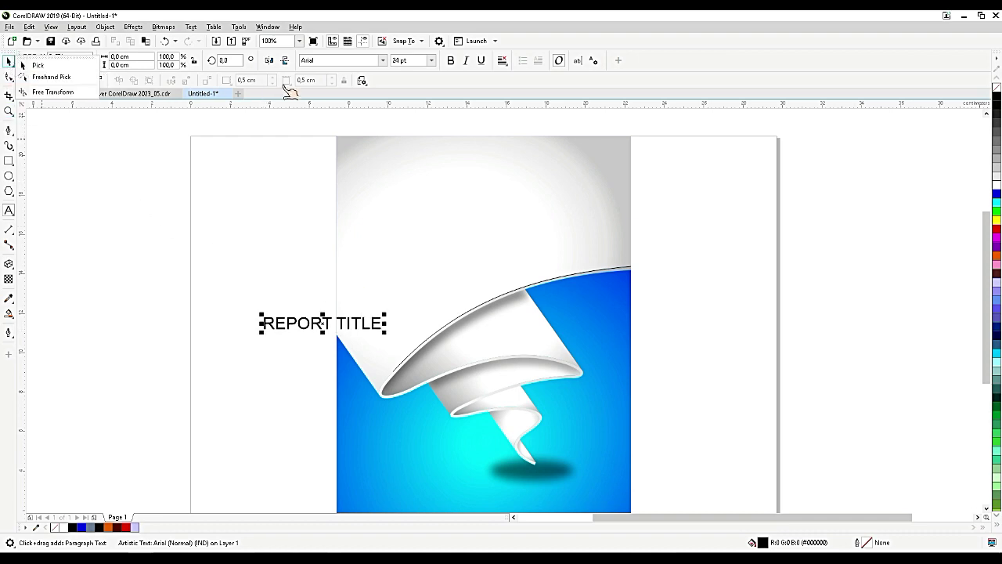
{"action": "left_click", "coordinate": [39, 66]}
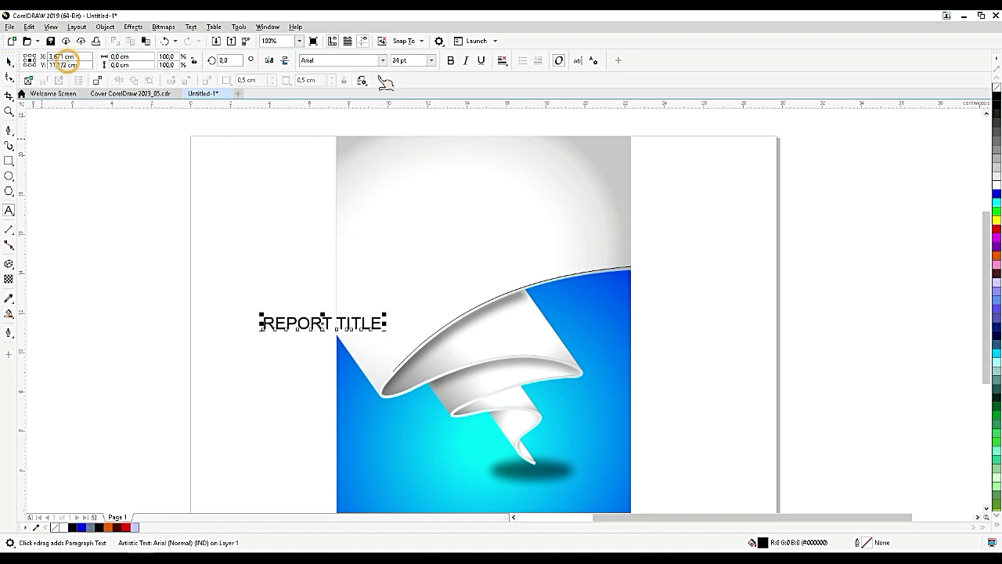
Set the title's font to Arnoia Caption, enlarge it to about 52 pt, and place it on the white top band.
{"action": "left_click", "coordinate": [383, 60]}
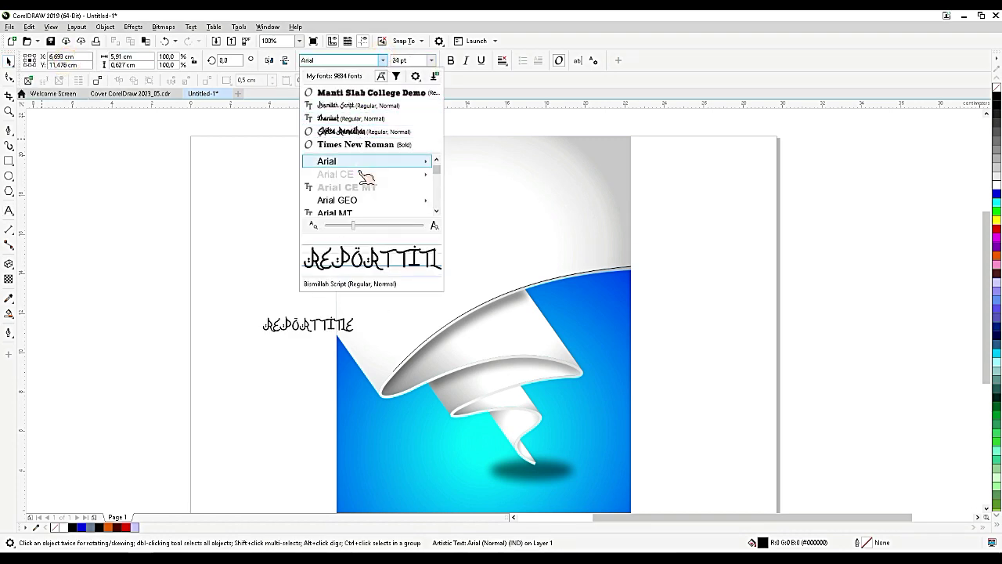
{"action": "scroll", "coordinate": [368, 184], "scroll_direction": "down", "scroll_amount": 2}
{"action": "scroll", "coordinate": [371, 190], "scroll_direction": "down", "scroll_amount": 2}
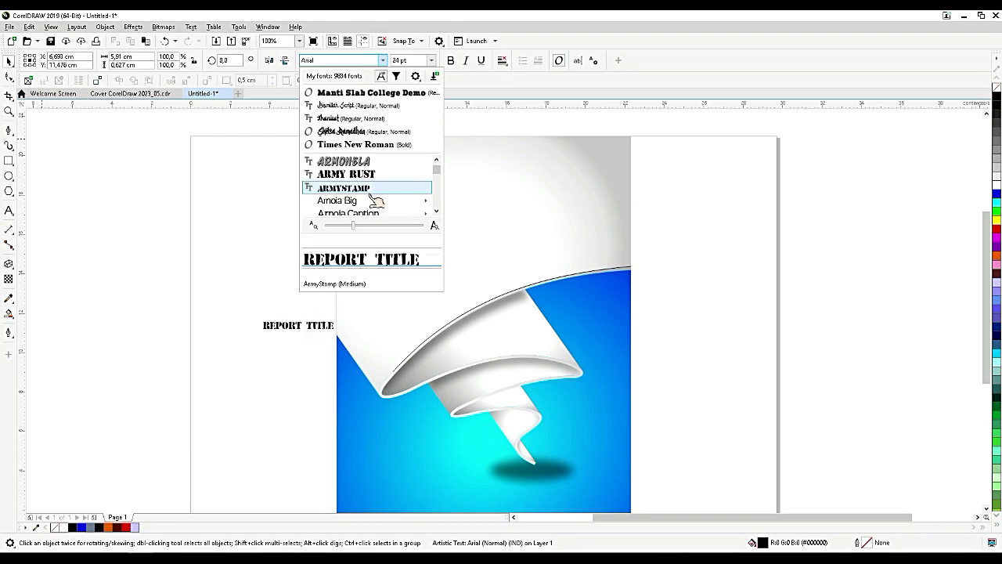
{"action": "scroll", "coordinate": [374, 196], "scroll_direction": "down", "scroll_amount": 2}
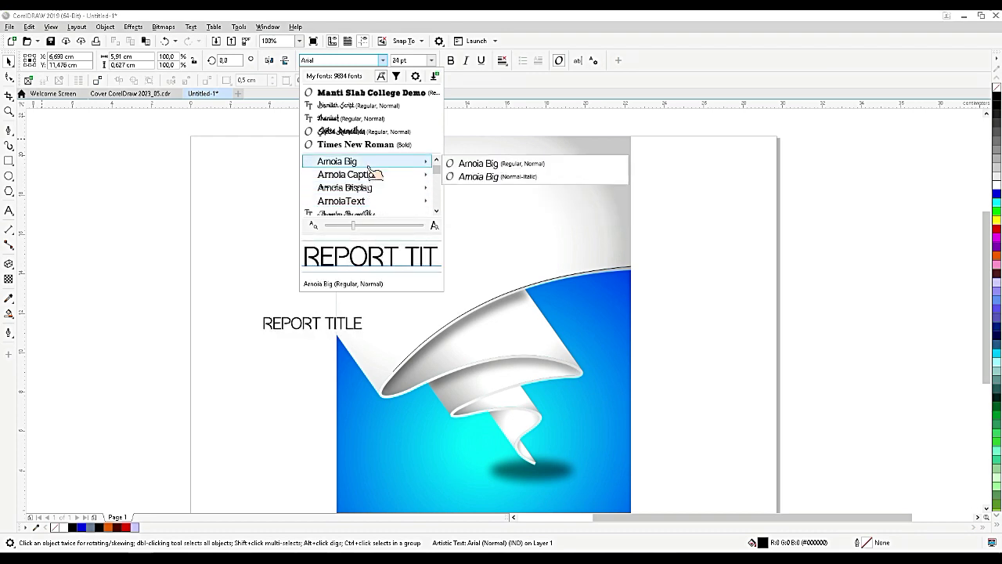
{"action": "left_click", "coordinate": [370, 173]}
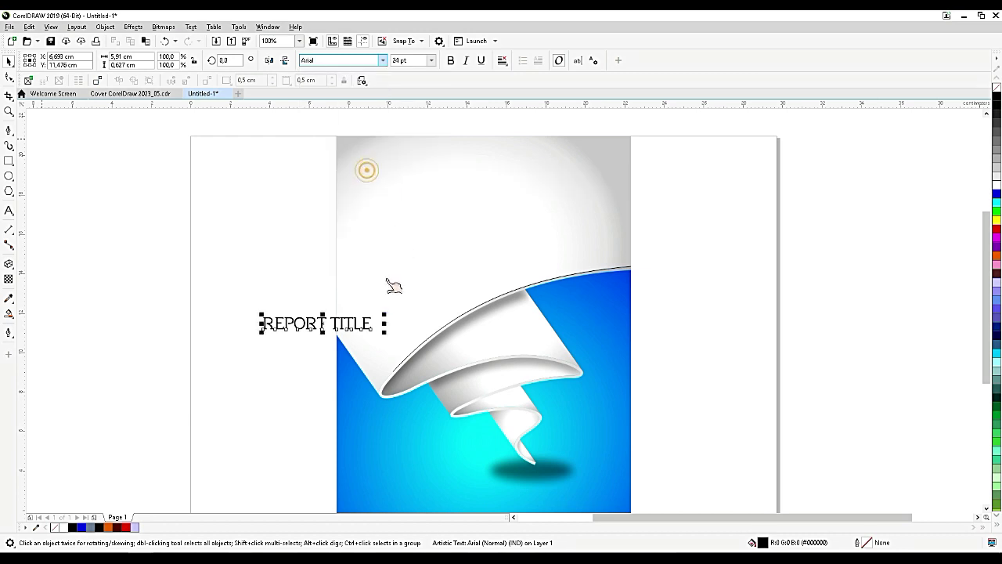
{"action": "left_click_drag", "start_coordinate": [376, 321], "coordinate": [560, 213]}
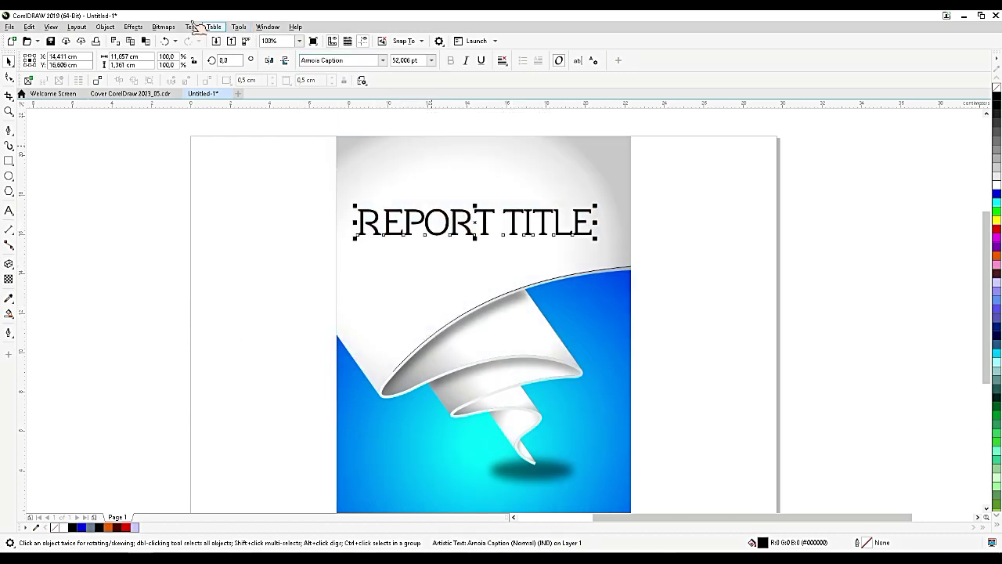
Fit the REPORT TITLE text to the curve that follows the top band's rim.
{"action": "left_click", "coordinate": [191, 26]}
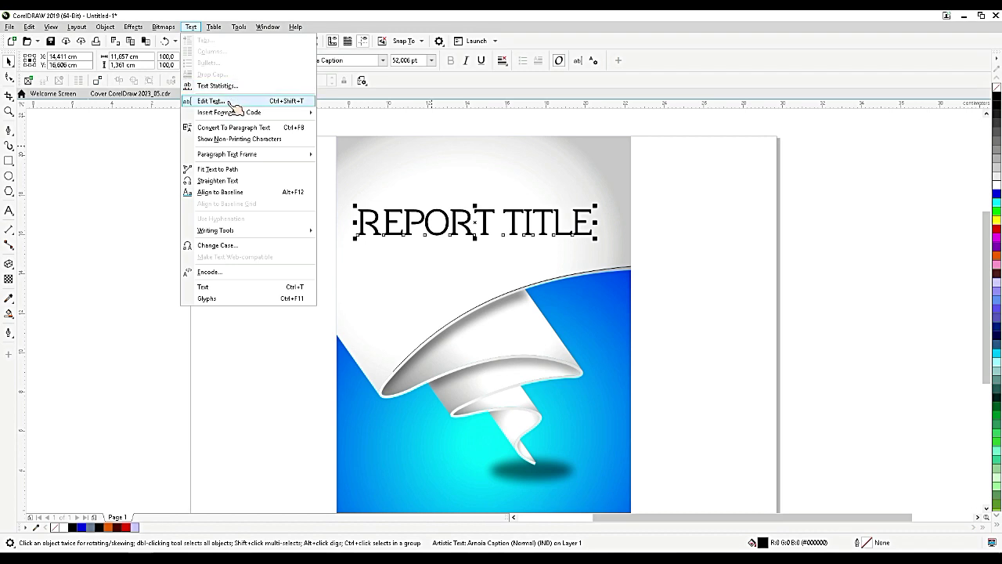
{"action": "left_click", "coordinate": [223, 169]}
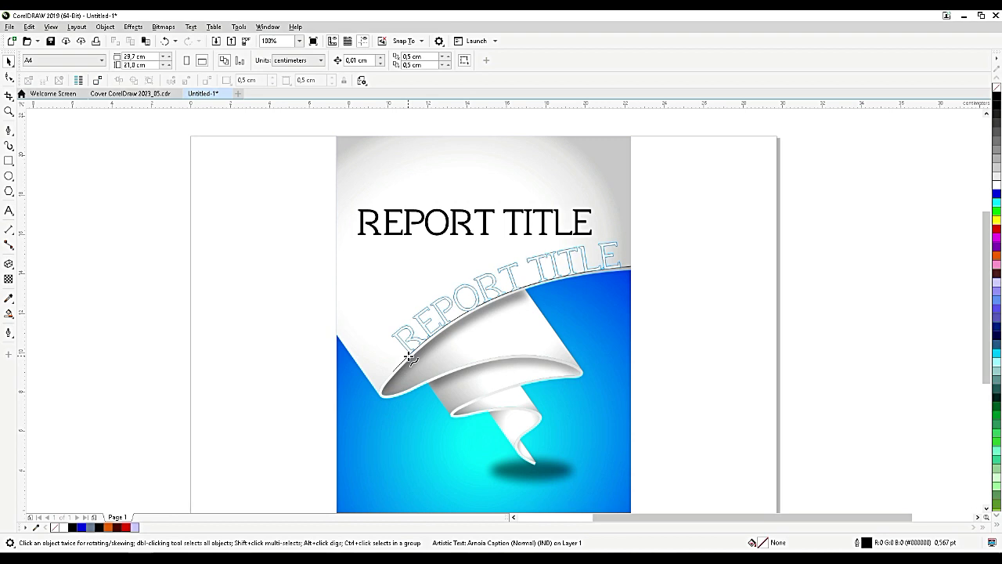
{"action": "left_click", "coordinate": [411, 361]}
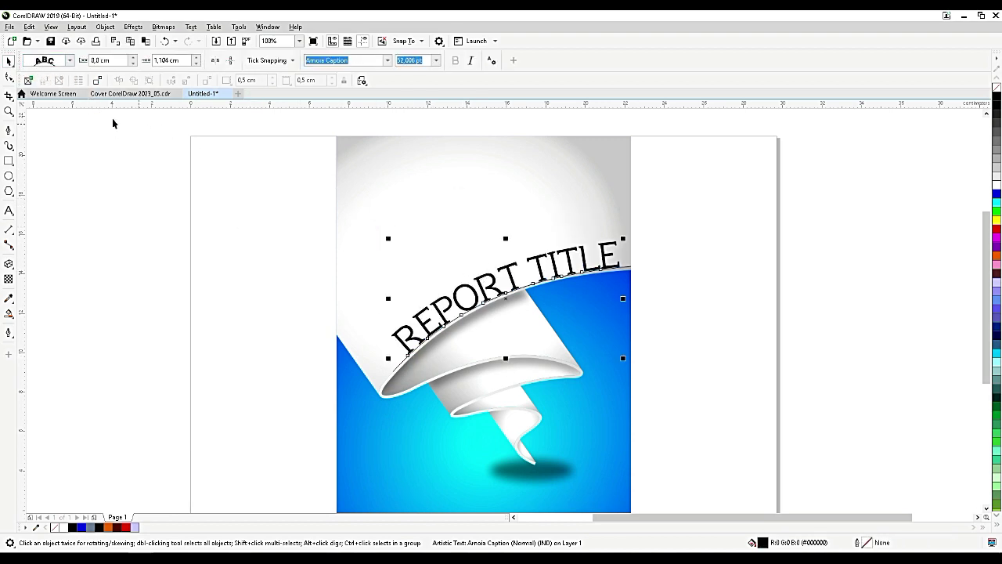
{"action": "left_click", "coordinate": [101, 168]}
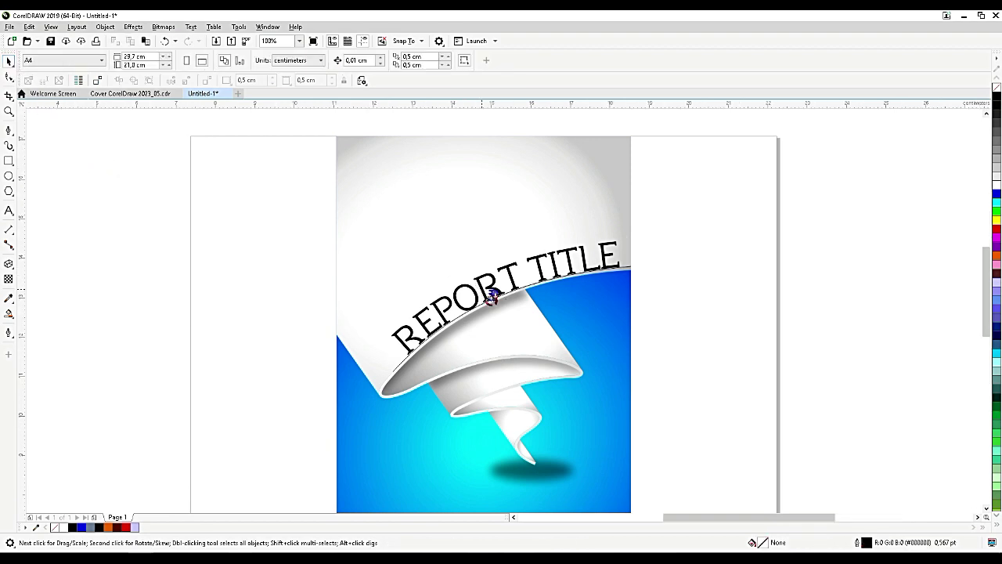
Shift the curved title slightly along its path and offset it about 0.6 cm above the rim curve.
{"action": "scroll", "coordinate": [485, 291], "scroll_direction": "up", "scroll_amount": 1}
{"action": "left_click", "coordinate": [484, 290]}
{"action": "left_click_drag", "start_coordinate": [485, 290], "coordinate": [470, 276]}
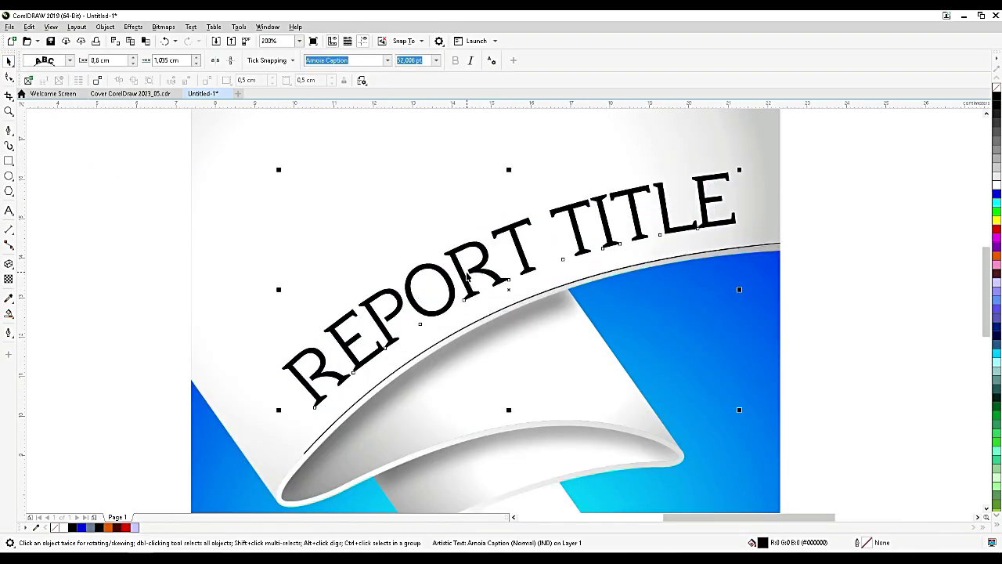
{"action": "scroll", "coordinate": [468, 275], "scroll_direction": "down", "scroll_amount": 1}
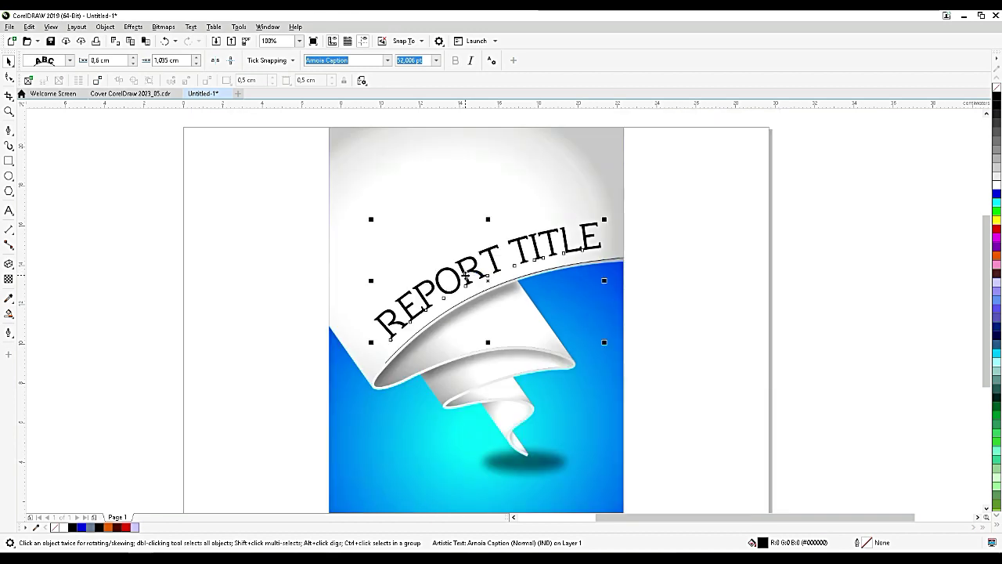
{"action": "left_click", "coordinate": [652, 279]}
{"action": "left_click", "coordinate": [623, 257]}
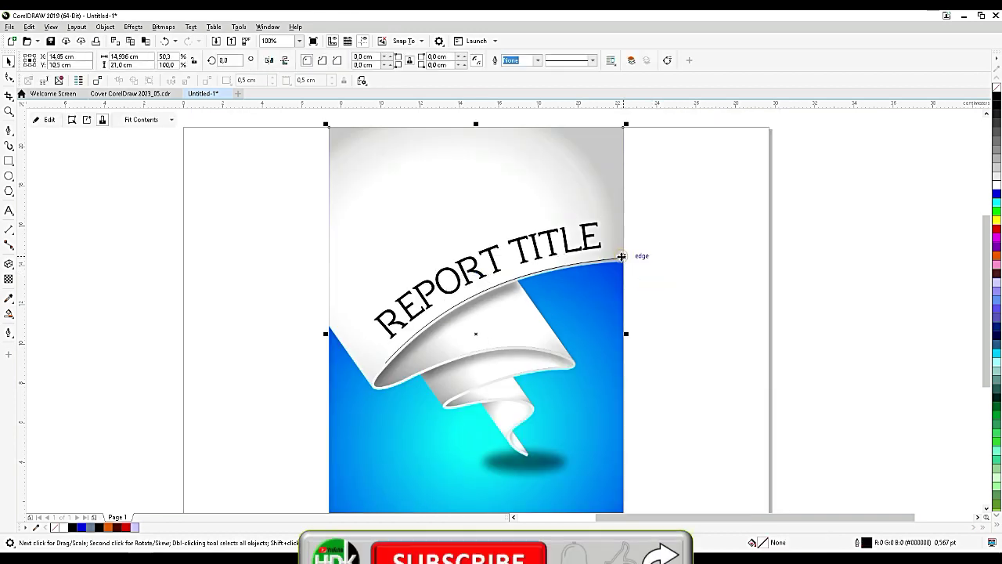
{"action": "right_click", "coordinate": [622, 257]}
{"action": "left_click", "coordinate": [669, 185]}
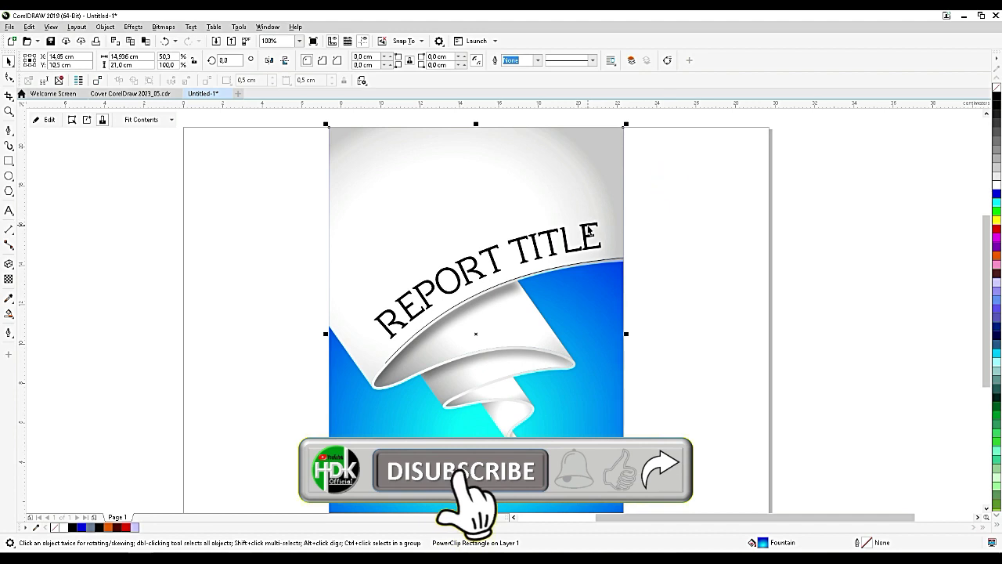
{"action": "left_click", "coordinate": [589, 227]}
{"action": "right_click", "coordinate": [589, 227]}
{"action": "left_click", "coordinate": [633, 206]}
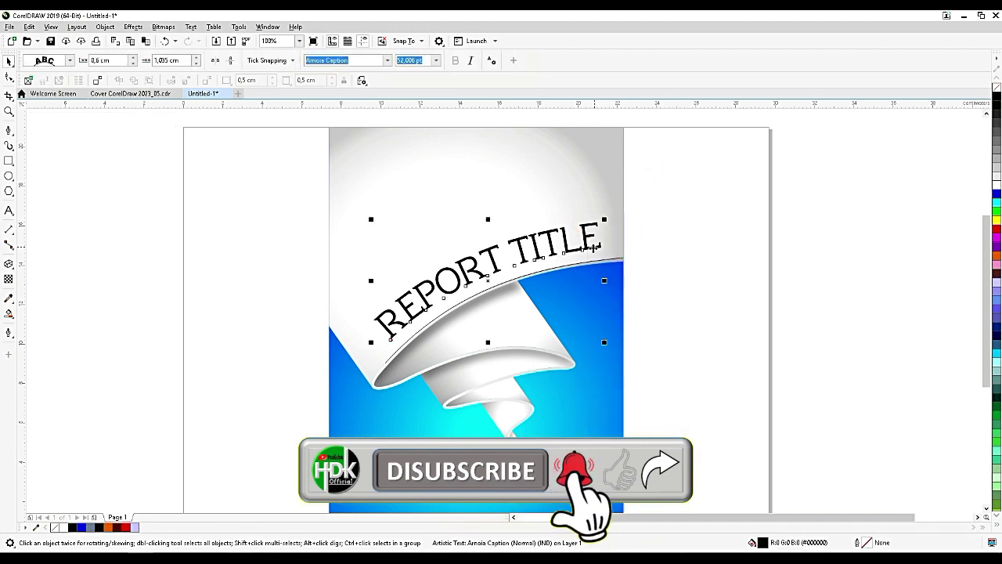
{"action": "left_click", "coordinate": [597, 255]}
{"action": "left_click", "coordinate": [599, 263]}
{"action": "right_click", "coordinate": [603, 262]}
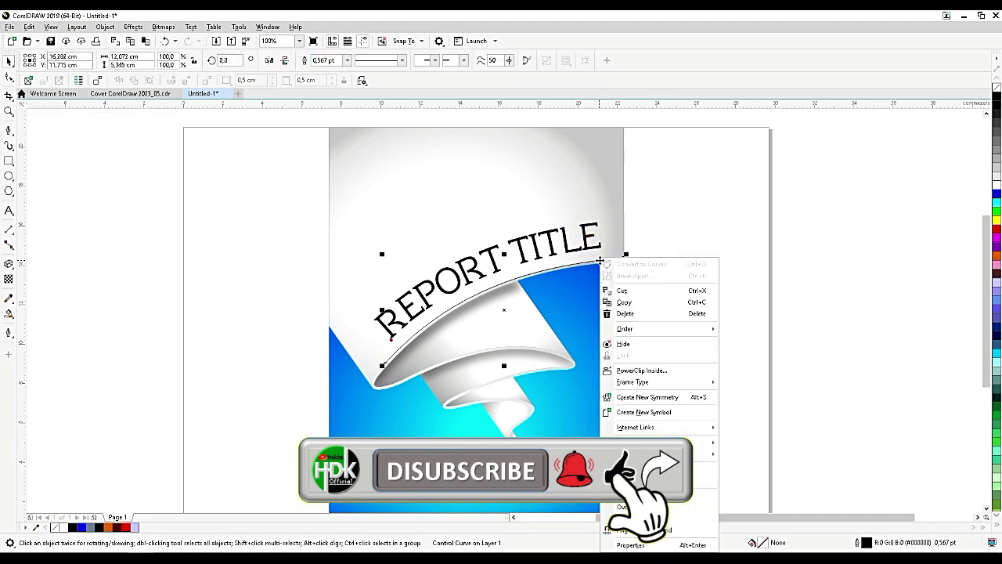
{"action": "left_click", "coordinate": [667, 214]}
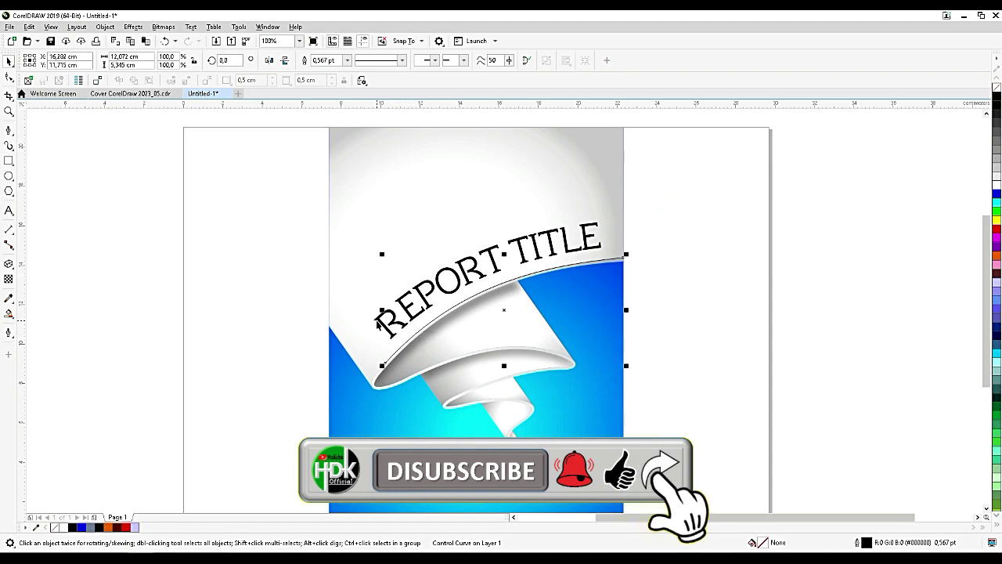
Break the curved title apart from its path and delete the guide curve along the rim.
{"action": "left_click", "coordinate": [378, 326]}
{"action": "key", "text": "ctrl+k"}
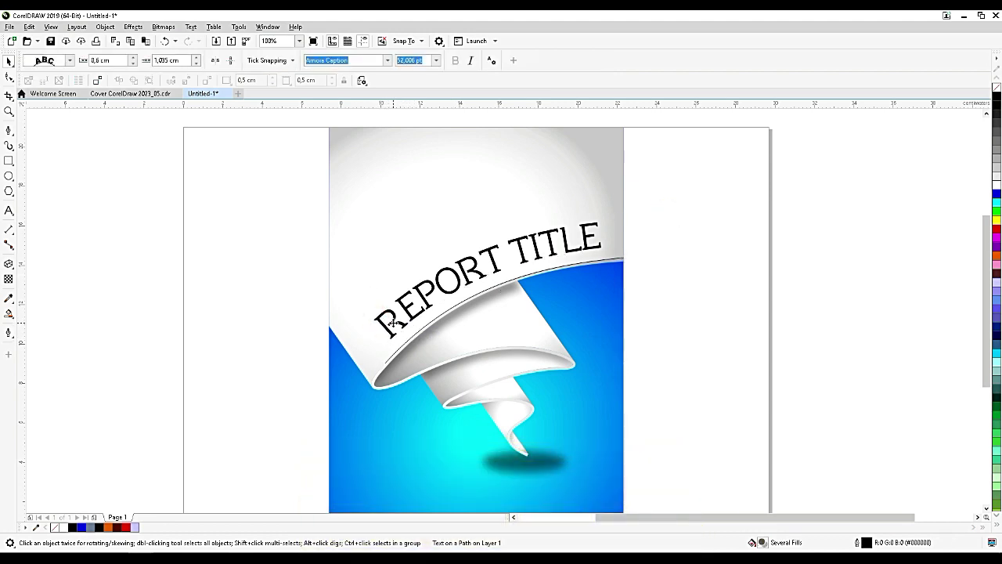
{"action": "left_click", "coordinate": [310, 362]}
{"action": "left_click", "coordinate": [389, 361]}
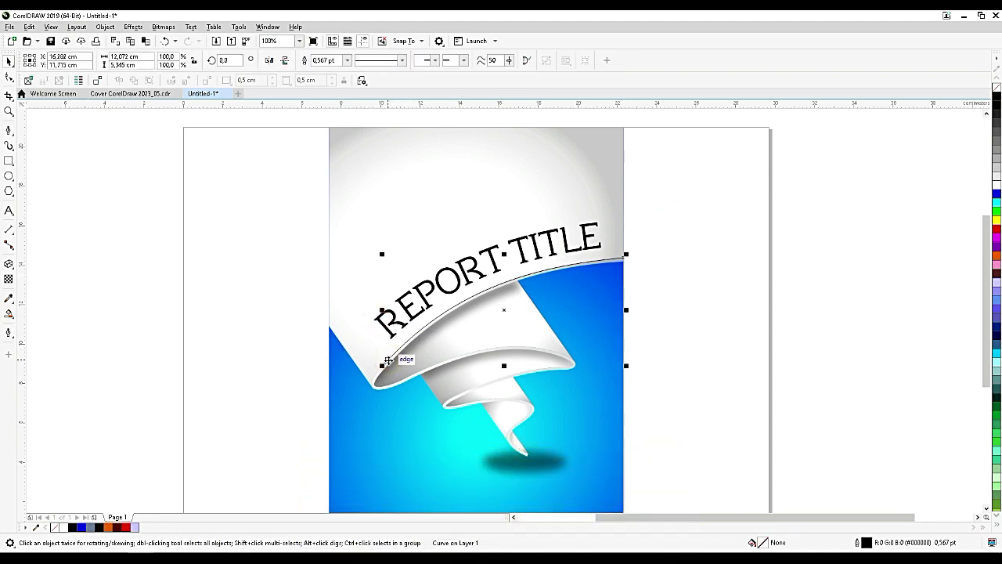
{"action": "key", "text": "Delete"}
Fill the curved REPORT TITLE text with a medium grey.
{"action": "left_click", "coordinate": [472, 272]}
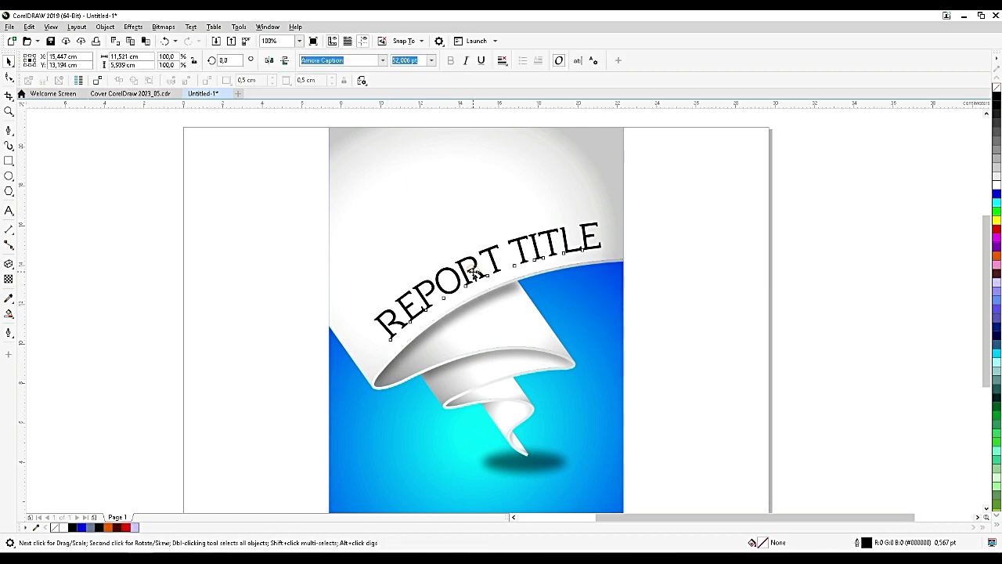
{"action": "left_click", "coordinate": [996, 160]}
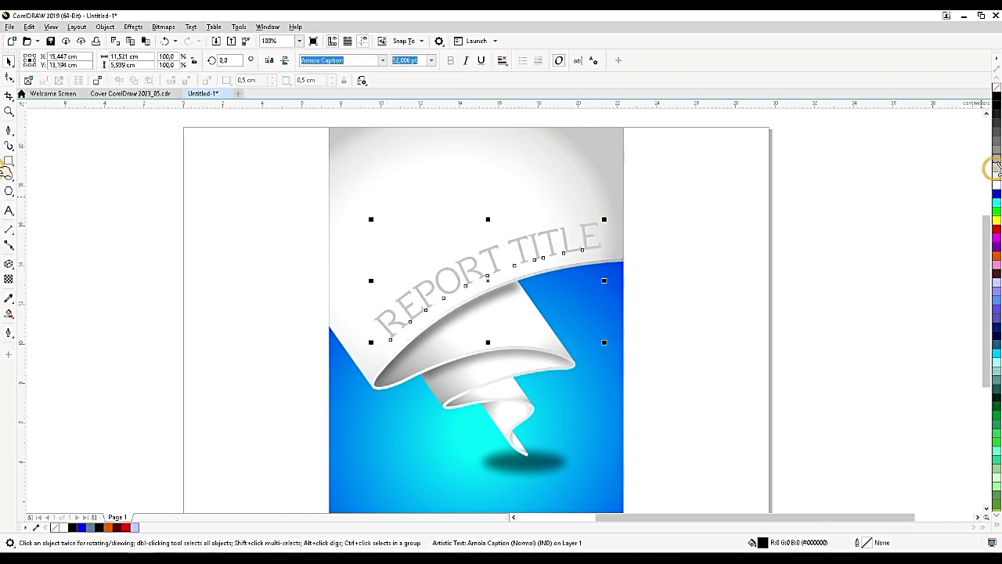
{"action": "left_click", "coordinate": [997, 160]}
{"action": "left_click", "coordinate": [838, 186]}
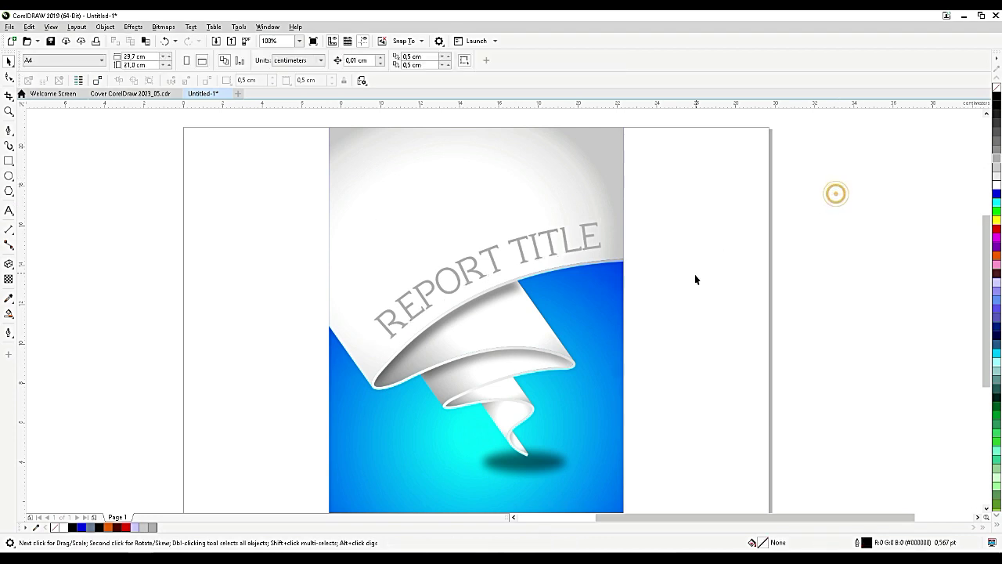
Draw a circle about 1.85 cm across in the cover's upper-left corner, fill it blue (#0000FF), and remove its outline.
{"action": "scroll", "coordinate": [696, 279], "scroll_direction": "down", "scroll_amount": 2}
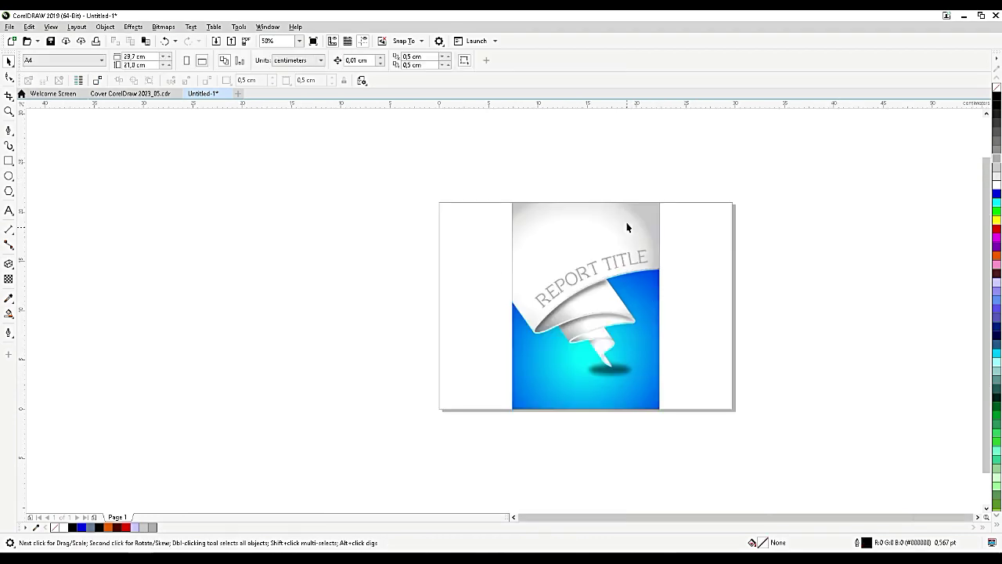
{"action": "scroll", "coordinate": [598, 208], "scroll_direction": "up", "scroll_amount": 2}
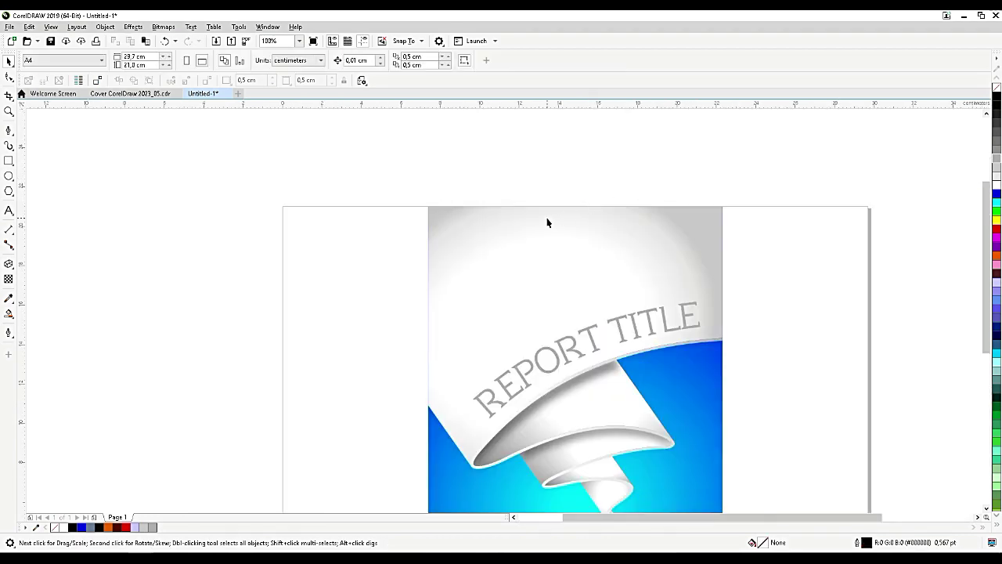
{"action": "scroll", "coordinate": [546, 223], "scroll_direction": "up", "scroll_amount": 2}
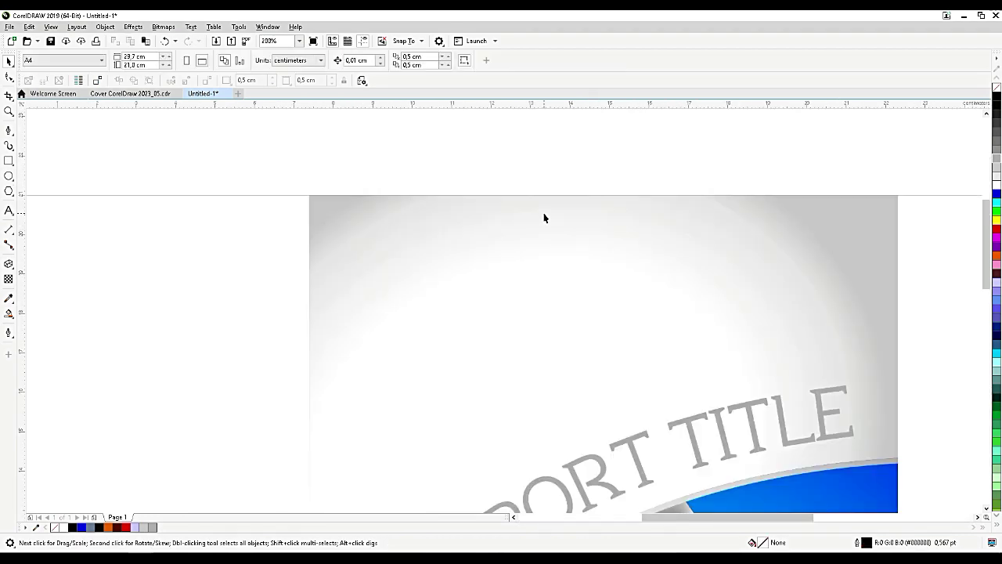
{"action": "left_click", "coordinate": [9, 176]}
{"action": "left_click_drag", "start_coordinate": [339, 223], "coordinate": [387, 270]}
{"action": "left_click_drag", "start_coordinate": [406, 294], "coordinate": [408, 296]}
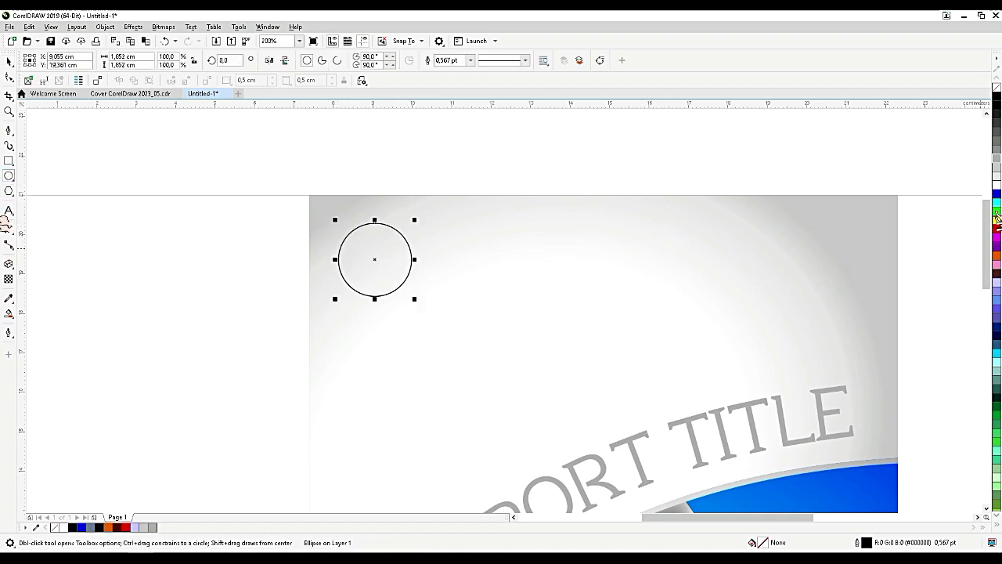
{"action": "left_click", "coordinate": [997, 193]}
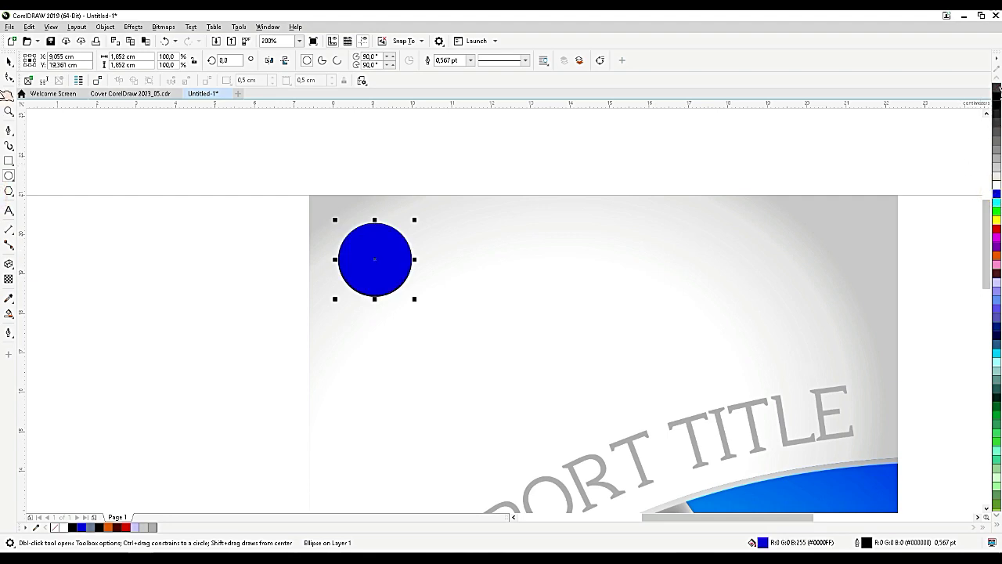
{"action": "right_click", "coordinate": [998, 88]}
Draw a five-pointed star about 1.12 cm wide on the blank page area left of the blue circle.
{"action": "scroll", "coordinate": [794, 172], "scroll_direction": "down", "scroll_amount": 2}
{"action": "scroll", "coordinate": [620, 201], "scroll_direction": "up", "scroll_amount": 2}
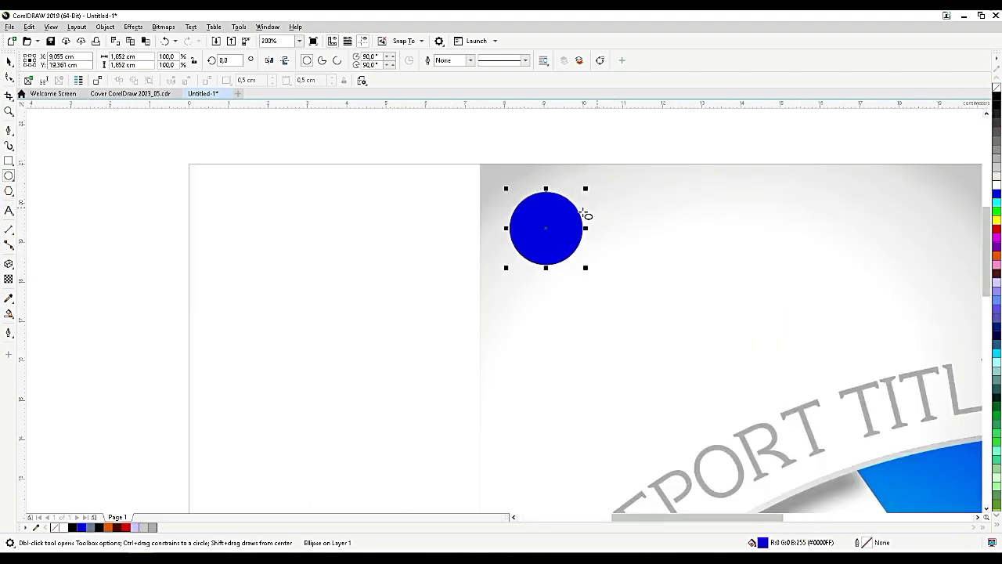
{"action": "scroll", "coordinate": [546, 212], "scroll_direction": "up", "scroll_amount": 1}
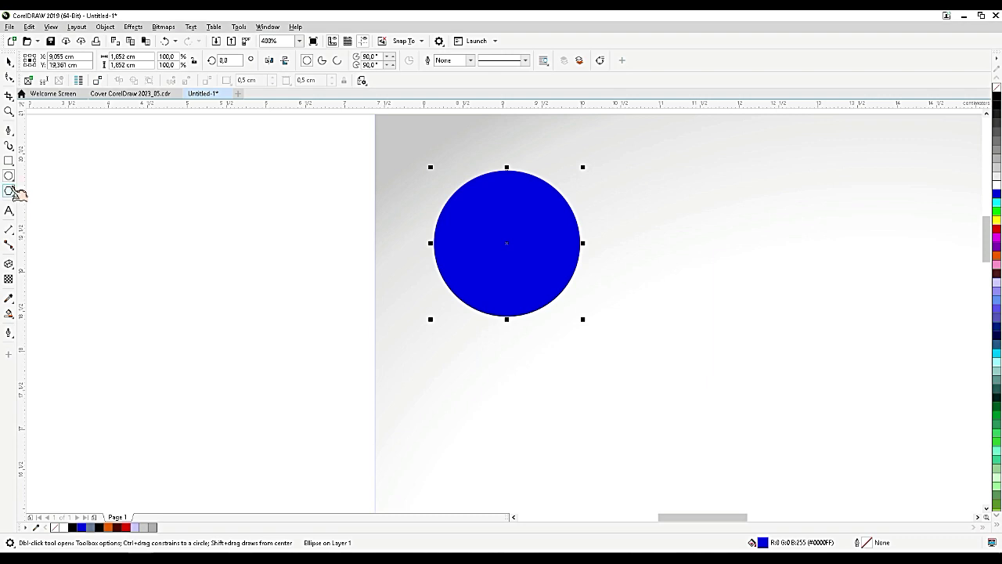
{"action": "left_click", "coordinate": [15, 191]}
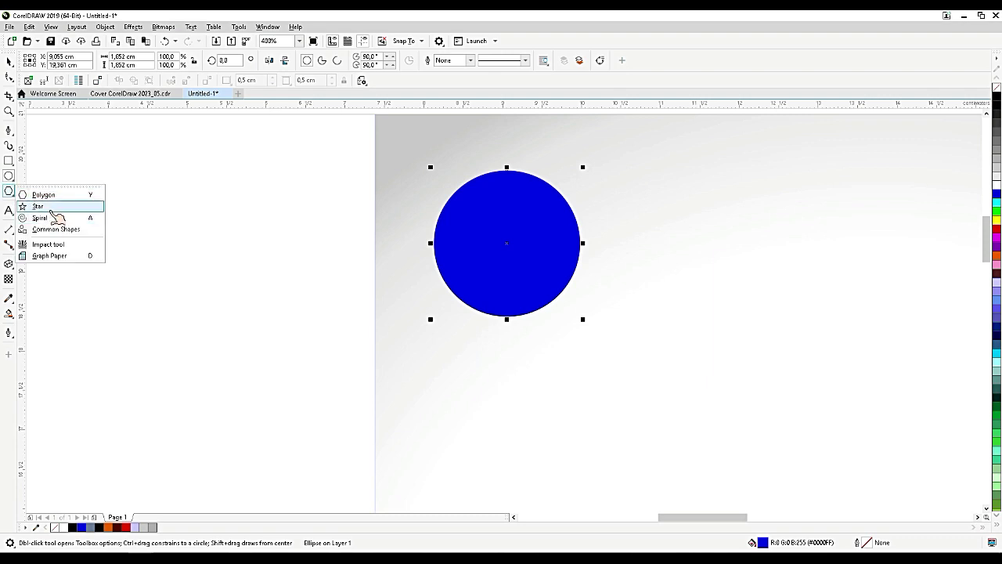
{"action": "left_click", "coordinate": [49, 208]}
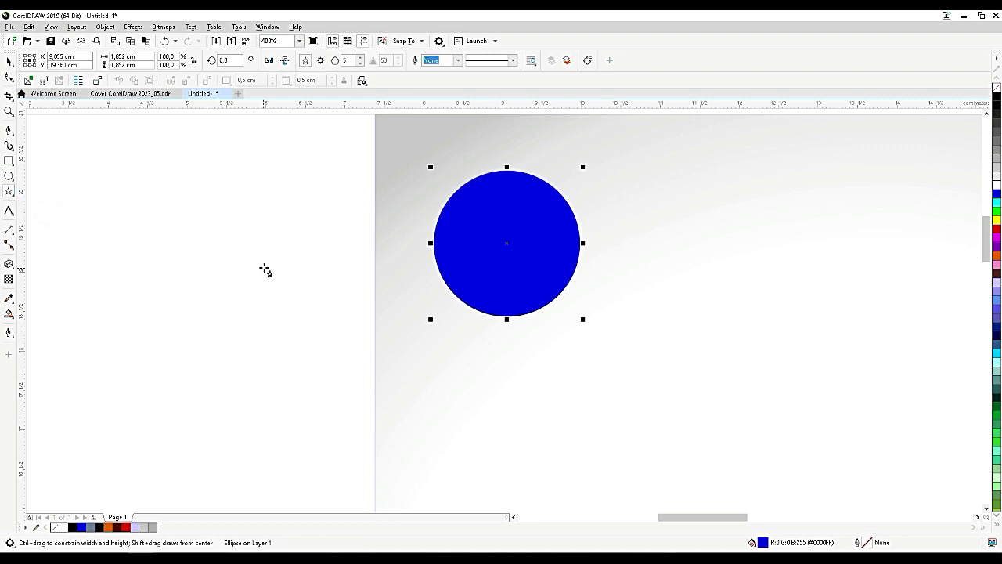
{"action": "left_click_drag", "start_coordinate": [263, 264], "coordinate": [357, 354]}
{"action": "left_click", "coordinate": [10, 62]}
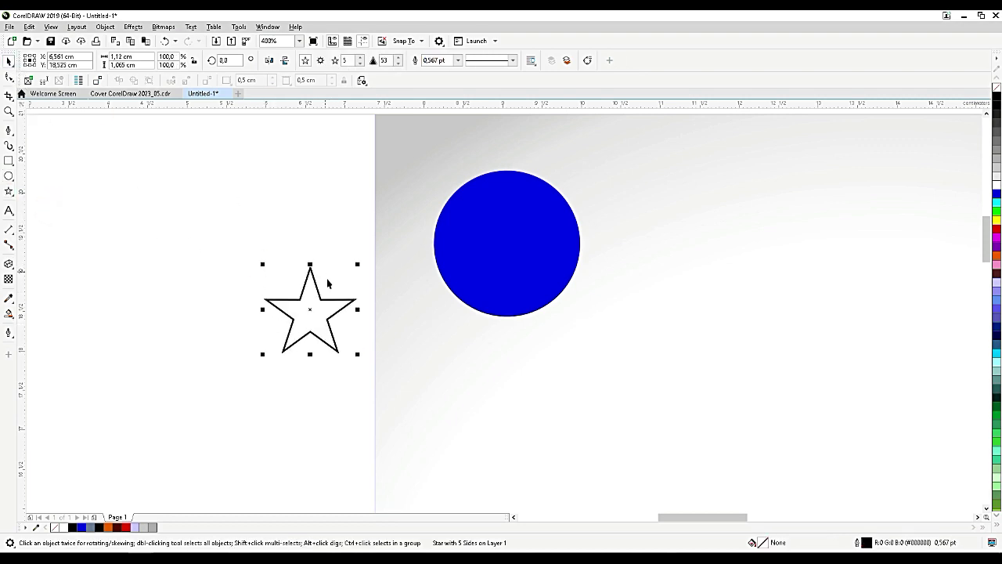
Make a rotated copy of the star over the original and weld both stars into a single ten-pointed burst shape.
{"action": "left_click", "coordinate": [319, 313]}
{"action": "left_click_drag", "start_coordinate": [360, 264], "coordinate": [301, 240]}
{"action": "left_click_drag", "start_coordinate": [225, 256], "coordinate": [380, 379]}
{"action": "left_click", "coordinate": [330, 60]}
{"action": "left_click_drag", "start_coordinate": [311, 289], "coordinate": [329, 271]}
{"action": "scroll", "coordinate": [328, 271], "scroll_direction": "up", "scroll_amount": 2}
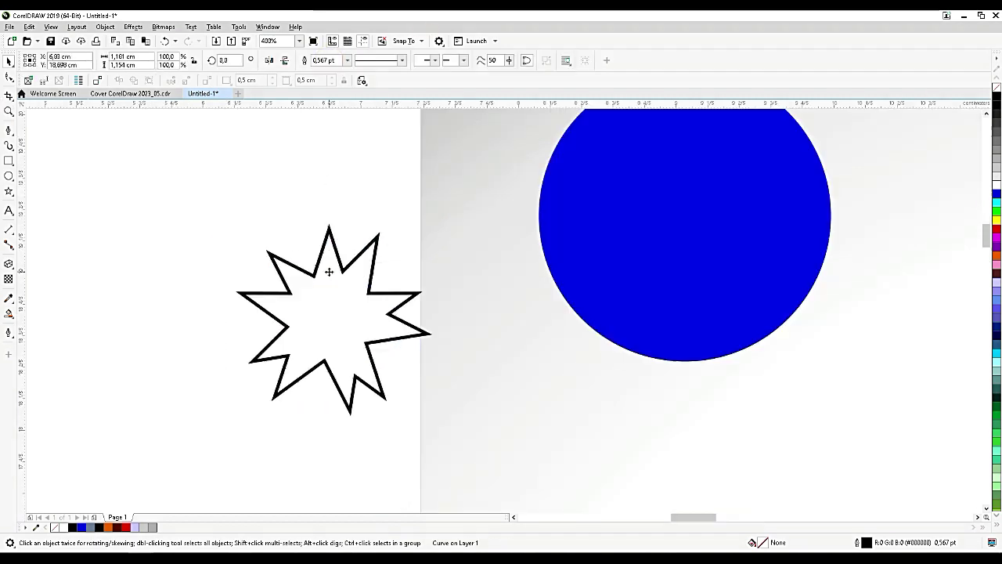
Draw a small circle inside the ten-pointed burst and align its centre with the burst's centre.
{"action": "key", "text": "F7"}
{"action": "mouse_move", "coordinate": [296, 312]}
{"action": "left_mouse_down"}
{"action": "mouse_move", "coordinate": [374, 365]}
{"action": "mouse_move", "coordinate": [417, 430]}
{"action": "left_mouse_up"}
{"action": "key", "text": "space"}
{"action": "left_click", "coordinate": [237, 234], "text": "shift"}
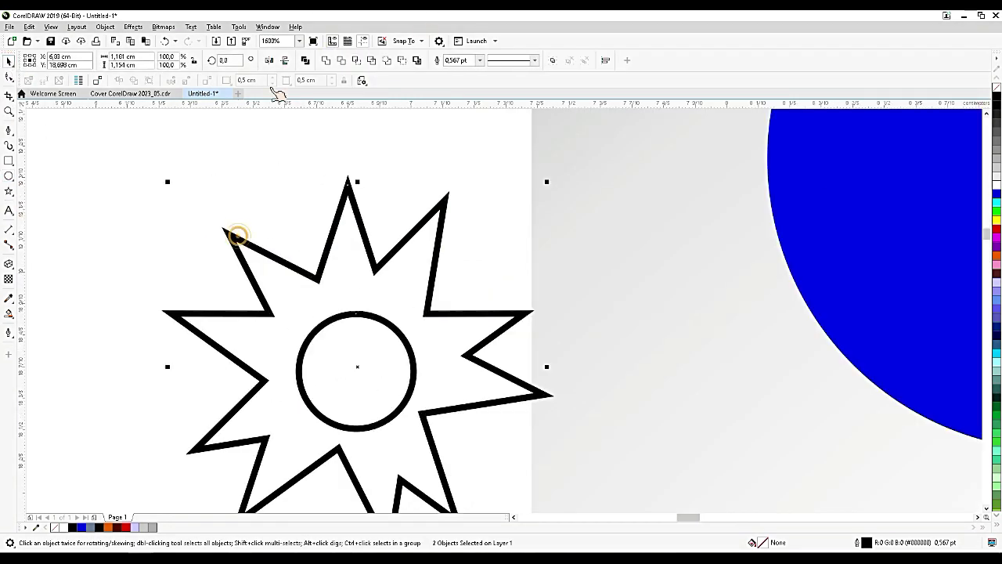
{"action": "key", "text": "e"}
{"action": "key", "text": "c"}
Try to trim the burst with the small centred circle to cut a hole in it.
{"action": "left_click", "coordinate": [331, 345]}
{"action": "left_click", "coordinate": [340, 290], "text": "shift"}
{"action": "left_click", "coordinate": [341, 60]}
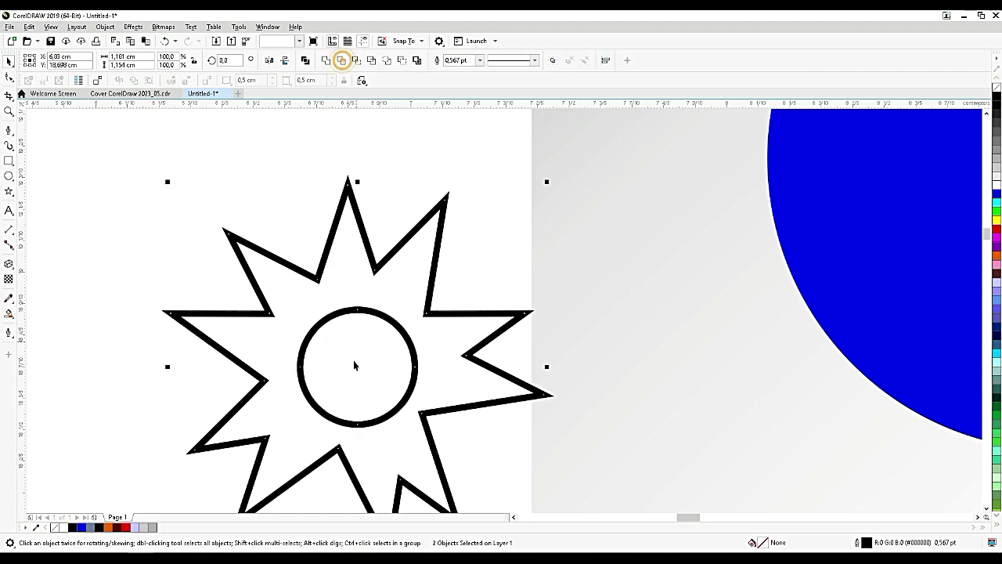
{"action": "left_click", "coordinate": [354, 367]}
{"action": "key", "text": "Delete"}
{"action": "key", "text": "ctrl+z"}
{"action": "left_click", "coordinate": [358, 356]}
{"action": "left_click", "coordinate": [347, 260], "text": "shift"}
{"action": "left_click", "coordinate": [341, 61]}
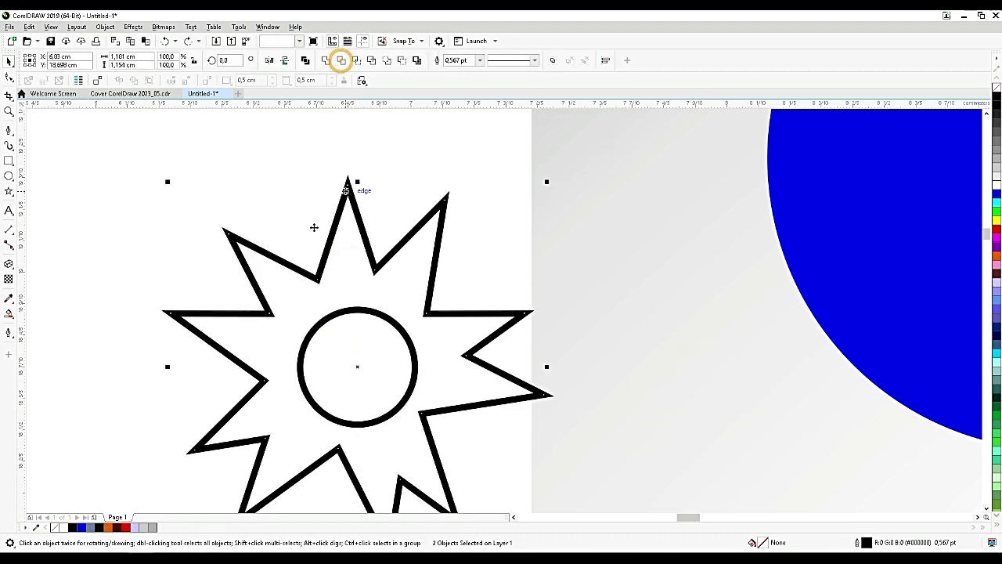
{"action": "left_click", "coordinate": [400, 251]}
Convert all of the burst's segments to curves and make its nodes symmetrical, giving a rounded splat shape.
{"action": "left_click", "coordinate": [8, 76]}
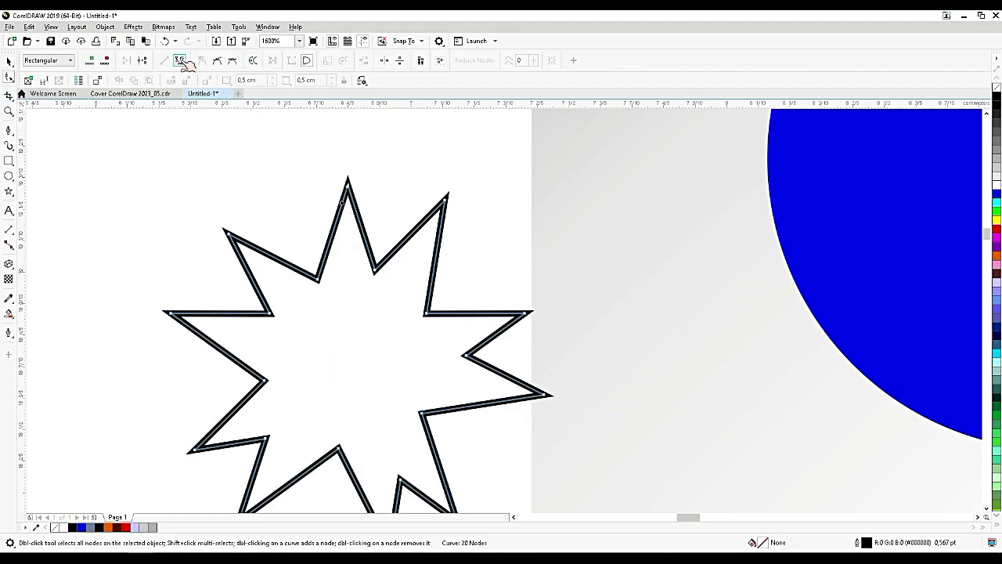
{"action": "left_click", "coordinate": [181, 61]}
{"action": "left_click", "coordinate": [232, 61]}
{"action": "scroll", "coordinate": [349, 150], "scroll_direction": "down", "scroll_amount": 1}
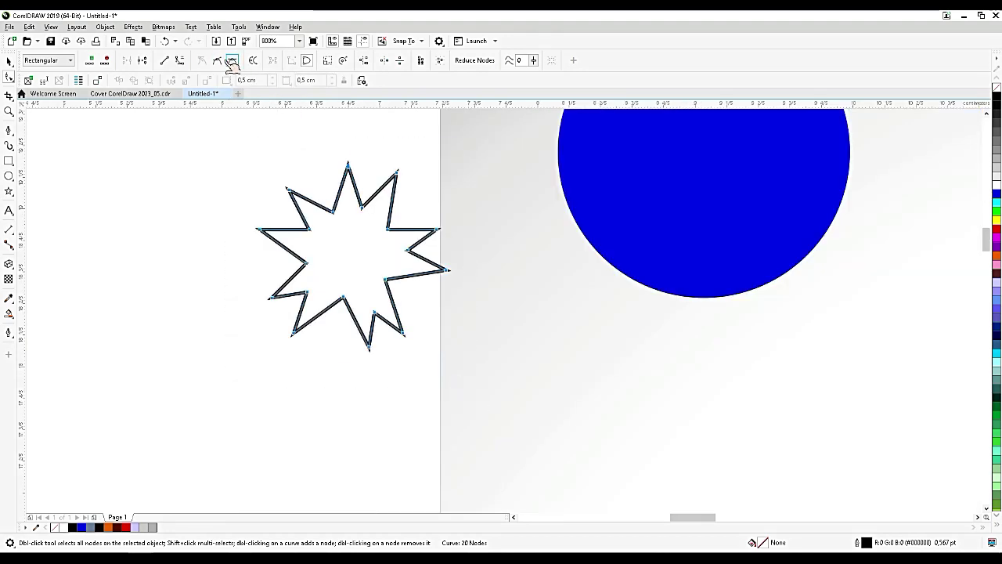
{"action": "key", "text": "ctrl+z"}
{"action": "left_click_drag", "start_coordinate": [222, 136], "coordinate": [478, 397]}
{"action": "left_click", "coordinate": [181, 62]}
{"action": "left_click", "coordinate": [231, 61]}
{"action": "left_click", "coordinate": [9, 61]}
{"action": "scroll", "coordinate": [332, 276], "scroll_direction": "down", "scroll_amount": 1}
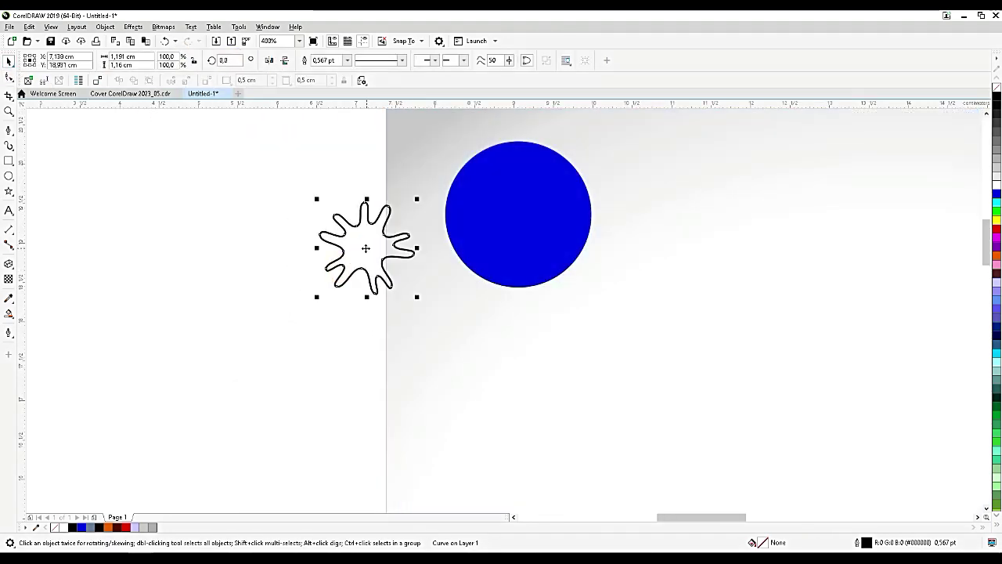
Move the rounded splat onto the upper part of the blue circle, shrink it slightly, and fill it cyan without an outline.
{"action": "left_click_drag", "start_coordinate": [366, 248], "coordinate": [326, 258]}
{"action": "scroll", "coordinate": [327, 259], "scroll_direction": "up", "scroll_amount": 1}
{"action": "left_click_drag", "start_coordinate": [422, 164], "coordinate": [408, 177]}
{"action": "scroll", "coordinate": [316, 257], "scroll_direction": "down", "scroll_amount": 2}
{"action": "scroll", "coordinate": [414, 218], "scroll_direction": "up", "scroll_amount": 2}
{"action": "left_click_drag", "start_coordinate": [317, 254], "coordinate": [497, 350]}
{"action": "left_click", "coordinate": [995, 202]}
{"action": "right_click", "coordinate": [996, 88]}
Place a smaller copy of the splat in the blue circle's right half and fill it white.
{"action": "right_click", "coordinate": [497, 350]}
{"action": "left_click_drag", "start_coordinate": [561, 277], "coordinate": [545, 296]}
{"action": "left_click_drag", "start_coordinate": [489, 350], "coordinate": [398, 331]}
{"action": "left_click", "coordinate": [996, 184]}
Add a third splat copy about 0.56 cm wide below the cyan one and fill it yellow.
{"action": "right_click", "coordinate": [399, 331]}
{"action": "left_click_drag", "start_coordinate": [457, 265], "coordinate": [434, 287]}
{"action": "left_click", "coordinate": [996, 227]}
{"action": "left_click", "coordinate": [997, 210]}
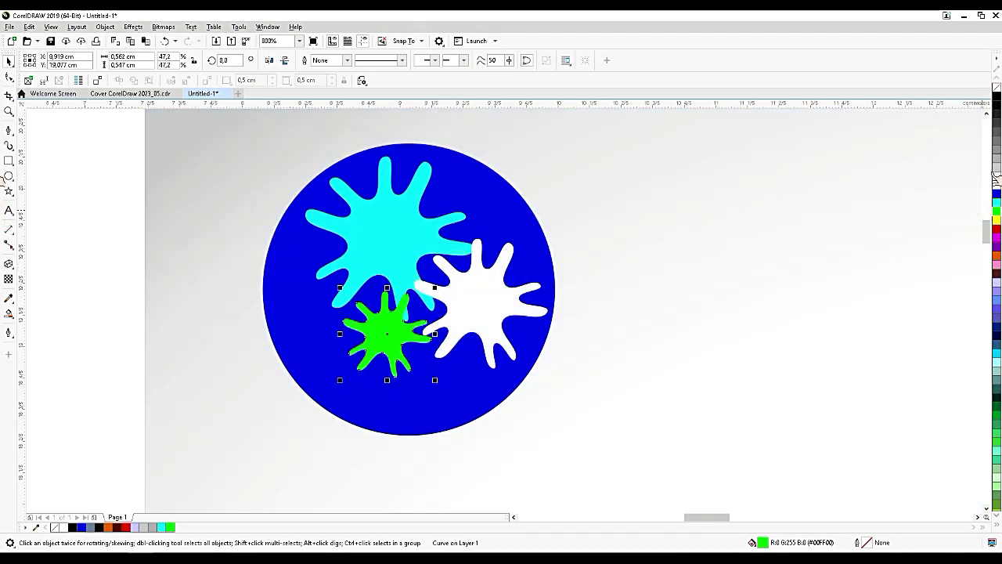
{"action": "left_click", "coordinate": [997, 102]}
{"action": "left_click", "coordinate": [996, 202]}
{"action": "left_click", "coordinate": [997, 220]}
Group the blue circle with its three coloured splats.
{"action": "scroll", "coordinate": [542, 220], "scroll_direction": "down", "scroll_amount": 1}
{"action": "left_click_drag", "start_coordinate": [381, 159], "coordinate": [595, 367]}
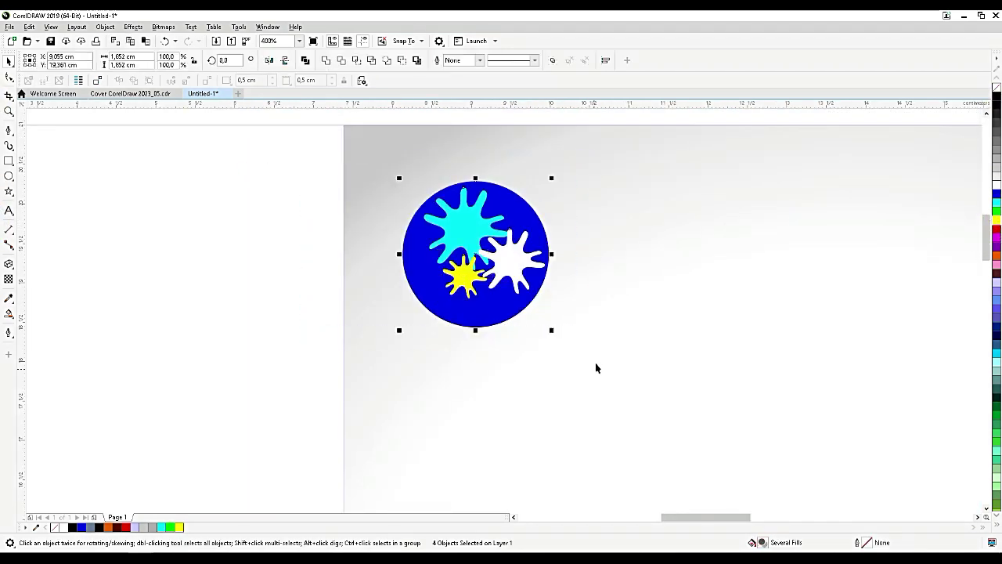
{"action": "key", "text": "ctrl+g"}
Draw a thin horizontal rectangle about 0.94 cm wide and 0.11 cm high to the right of the logo.
{"action": "left_click", "coordinate": [8, 161]}
{"action": "left_click_drag", "start_coordinate": [574, 216], "coordinate": [652, 223]}
{"action": "scroll", "coordinate": [334, 227], "scroll_direction": "down", "scroll_amount": 1}
{"action": "scroll", "coordinate": [534, 223], "scroll_direction": "up", "scroll_amount": 1}
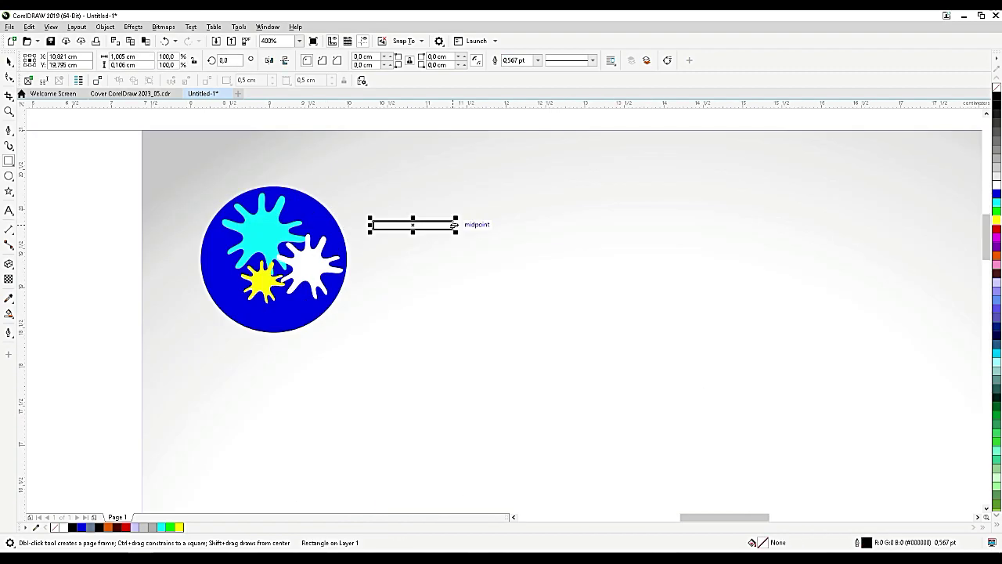
{"action": "left_click_drag", "start_coordinate": [454, 224], "coordinate": [449, 224]}
{"action": "left_click", "coordinate": [9, 62]}
Copy the thin rectangle end to end to form a horizontal bar of four equal segments.
{"action": "scroll", "coordinate": [393, 233], "scroll_direction": "up", "scroll_amount": 2}
{"action": "left_click_drag", "start_coordinate": [308, 210], "coordinate": [608, 209]}
{"action": "right_click", "coordinate": [609, 210]}
{"action": "scroll", "coordinate": [559, 253], "scroll_direction": "down", "scroll_amount": 2}
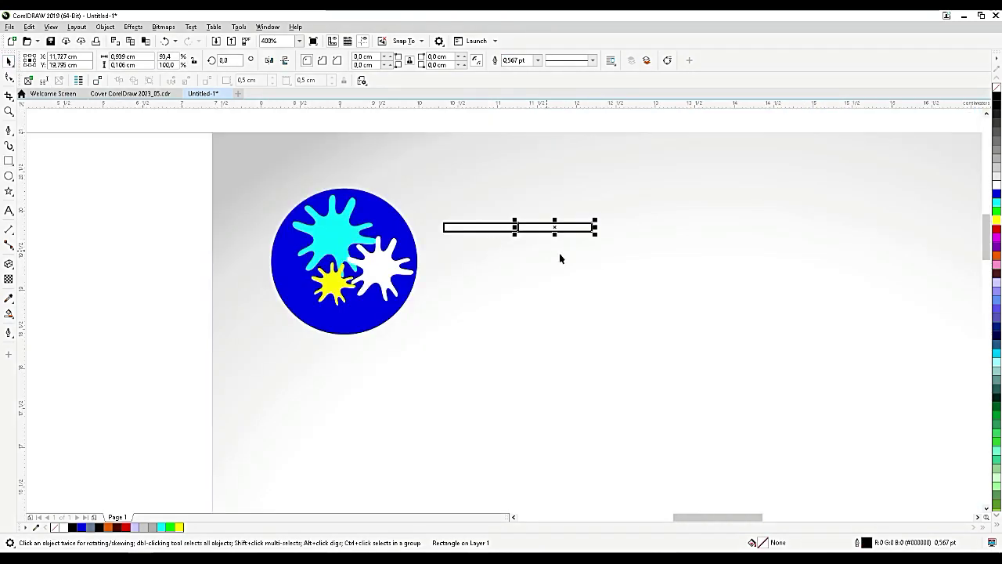
{"action": "key", "text": "ctrl+r"}
{"action": "key", "text": "ctrl+r"}
Fill the four bar segments cyan, blue, yellow and red from left to right and remove their outlines.
{"action": "left_click_drag", "start_coordinate": [505, 242], "coordinate": [418, 253]}
{"action": "left_click", "coordinate": [996, 229]}
{"action": "left_click", "coordinate": [541, 236]}
{"action": "left_click", "coordinate": [997, 220]}
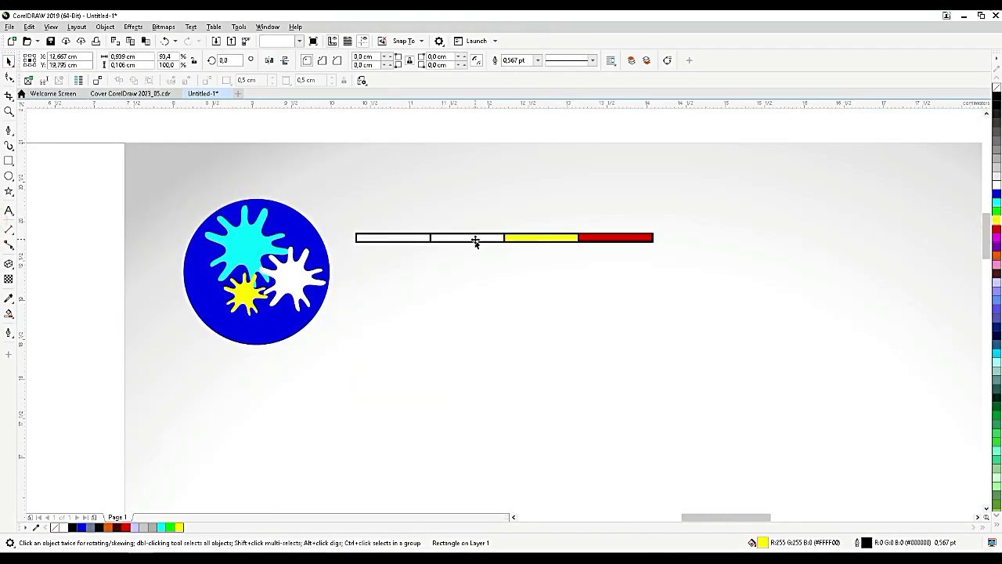
{"action": "left_click", "coordinate": [475, 239]}
{"action": "left_click", "coordinate": [996, 194]}
{"action": "left_click", "coordinate": [401, 238]}
{"action": "left_click", "coordinate": [997, 202]}
{"action": "left_click_drag", "start_coordinate": [345, 216], "coordinate": [679, 262]}
{"action": "right_click", "coordinate": [997, 88]}
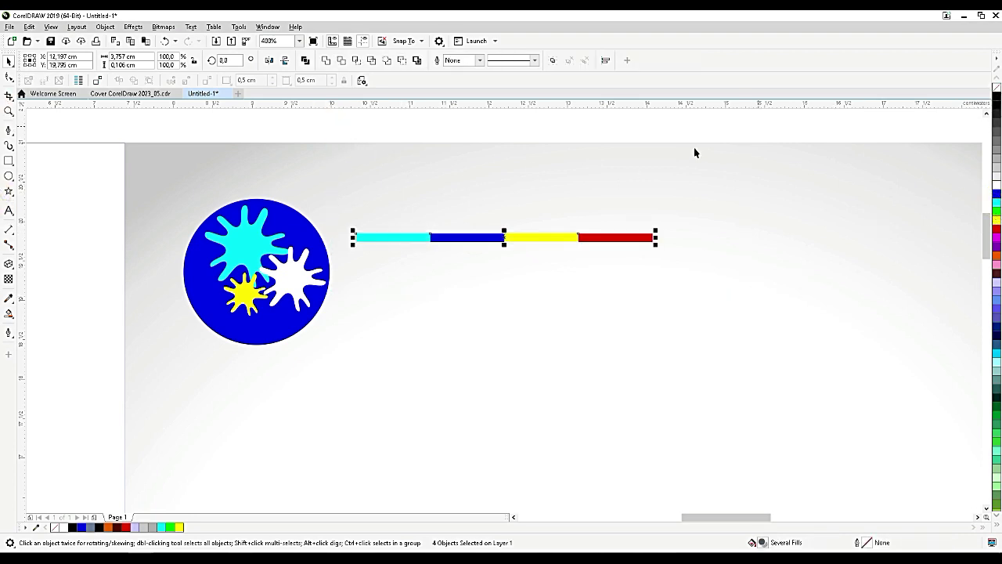
Move the four-colour bar down beside the logo, level with the centre of the blue circle.
{"action": "left_click_drag", "start_coordinate": [541, 235], "coordinate": [538, 242]}
{"action": "scroll", "coordinate": [564, 161], "scroll_direction": "down", "scroll_amount": 1}
{"action": "left_click_drag", "start_coordinate": [541, 200], "coordinate": [541, 213]}
{"action": "left_click", "coordinate": [525, 135]}
{"action": "scroll", "coordinate": [451, 133], "scroll_direction": "down", "scroll_amount": 2}
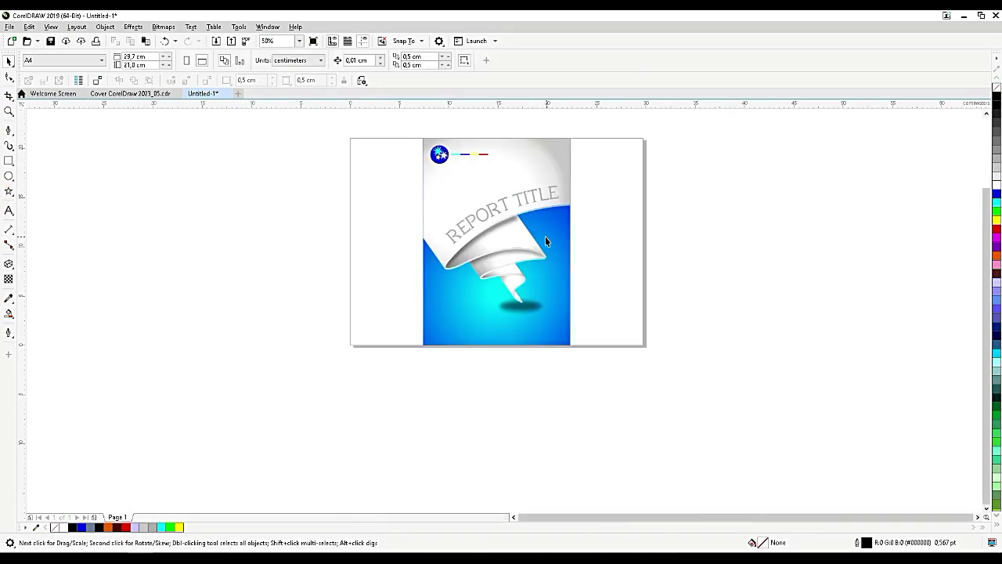
Add the artistic text "SubTitle" on the blue background in the cover's lower-left area.
{"action": "scroll", "coordinate": [486, 321], "scroll_direction": "up", "scroll_amount": 2}
{"action": "key", "text": "F8"}
{"action": "left_click", "coordinate": [307, 328]}
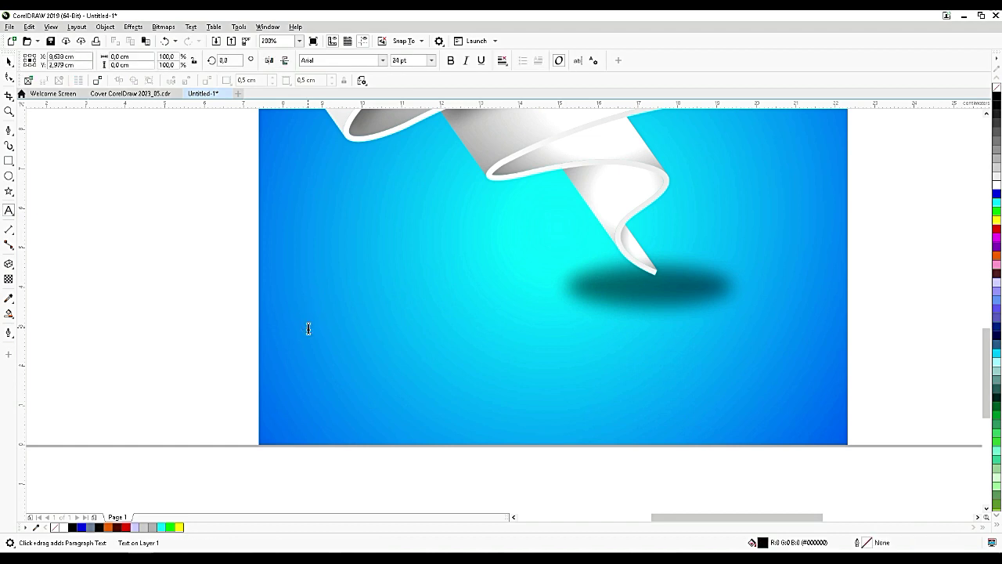
{"action": "type", "text": "SubTitle"}
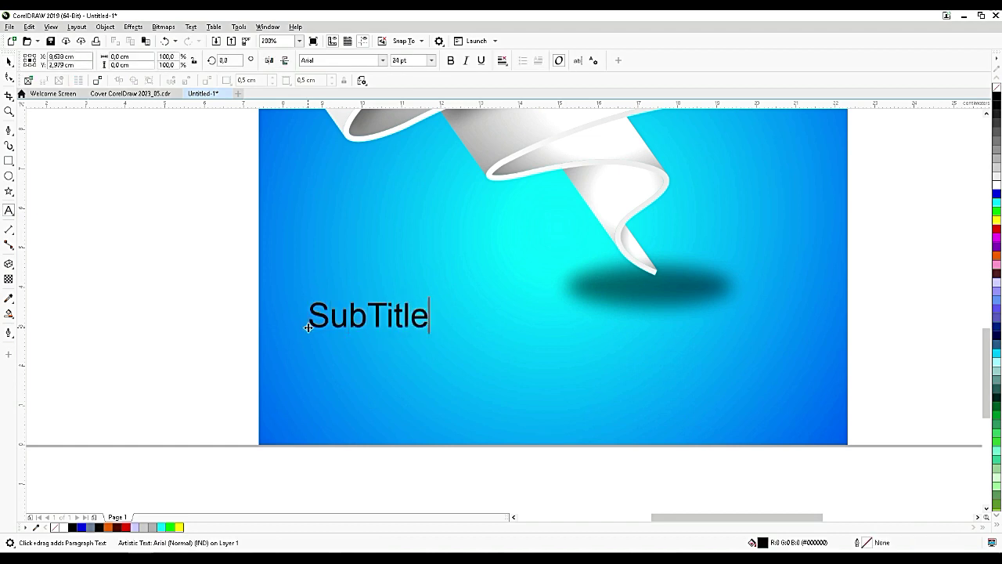
Set the SubTitle text in white Amora Caption and scale it down to about 17.5 pt.
{"action": "left_click", "coordinate": [341, 61]}
{"action": "left_click", "coordinate": [346, 92]}
{"action": "left_click", "coordinate": [997, 185]}
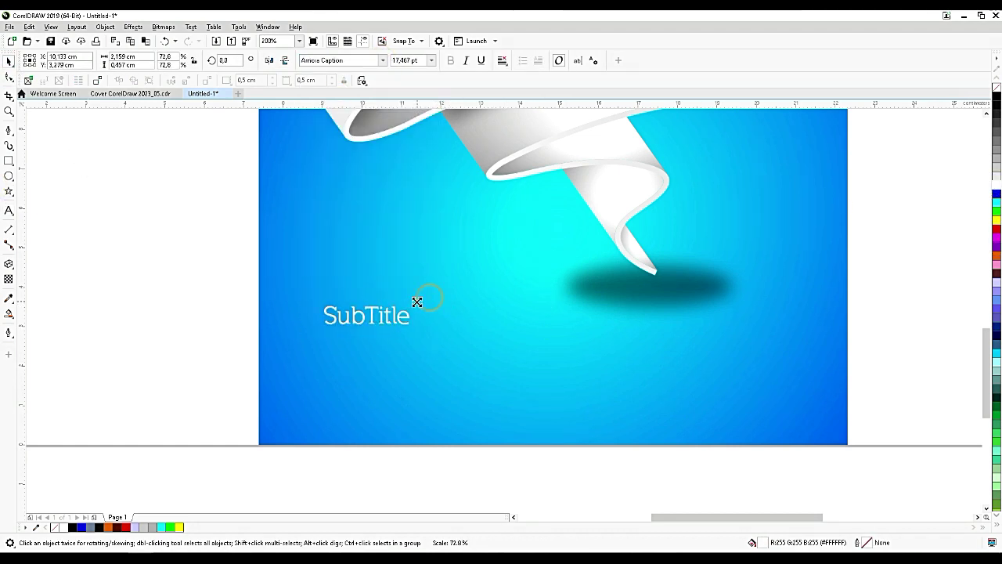
Group the four coloured bar segments and place a copy of the bar directly beneath the SubTitle text.
{"action": "scroll", "coordinate": [458, 286], "scroll_direction": "down", "scroll_amount": 4}
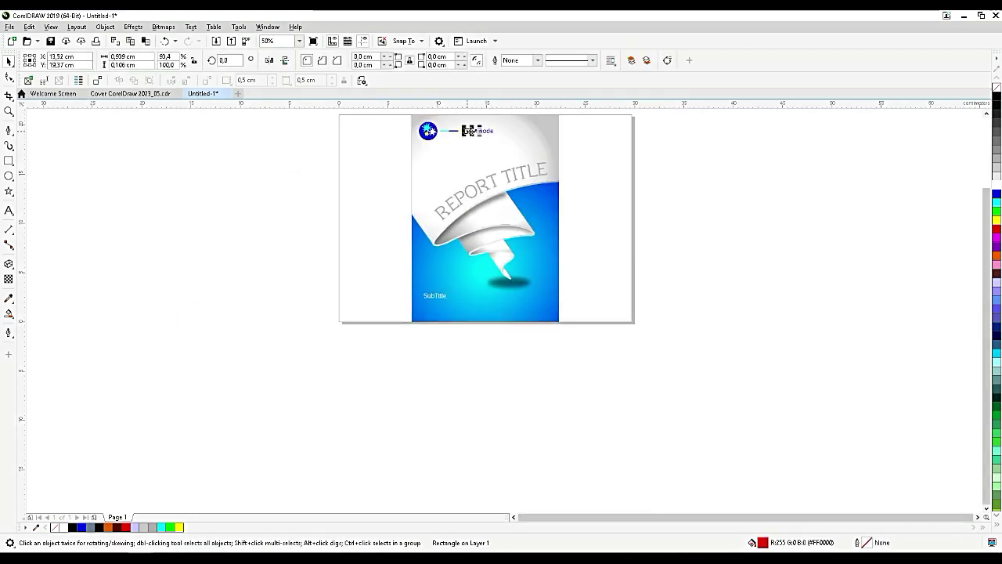
{"action": "scroll", "coordinate": [477, 115], "scroll_direction": "up", "scroll_amount": 2}
{"action": "left_click", "coordinate": [439, 151]}
{"action": "scroll", "coordinate": [454, 150], "scroll_direction": "down", "scroll_amount": 2}
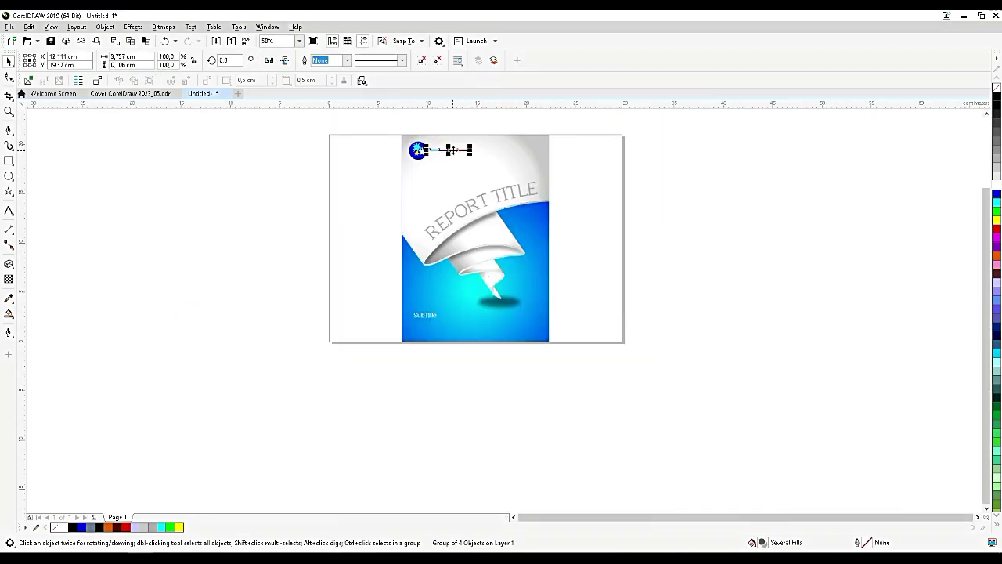
{"action": "left_click_drag", "start_coordinate": [453, 150], "coordinate": [420, 286]}
{"action": "scroll", "coordinate": [431, 323], "scroll_direction": "up", "scroll_amount": 3}
{"action": "scroll", "coordinate": [420, 286], "scroll_direction": "down", "scroll_amount": 1}
{"action": "left_click", "coordinate": [622, 441]}
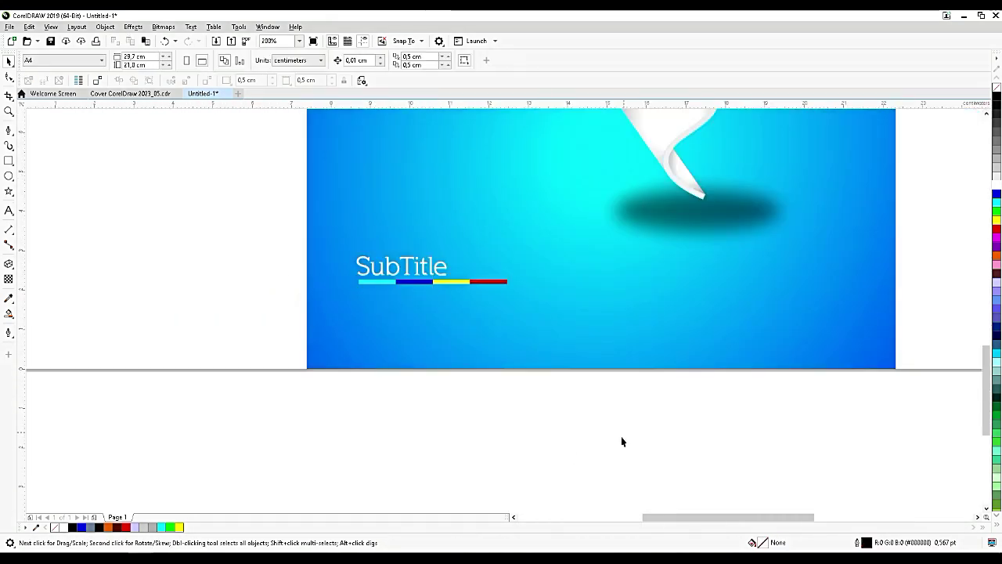
{"action": "scroll", "coordinate": [573, 431], "scroll_direction": "down", "scroll_amount": 2}
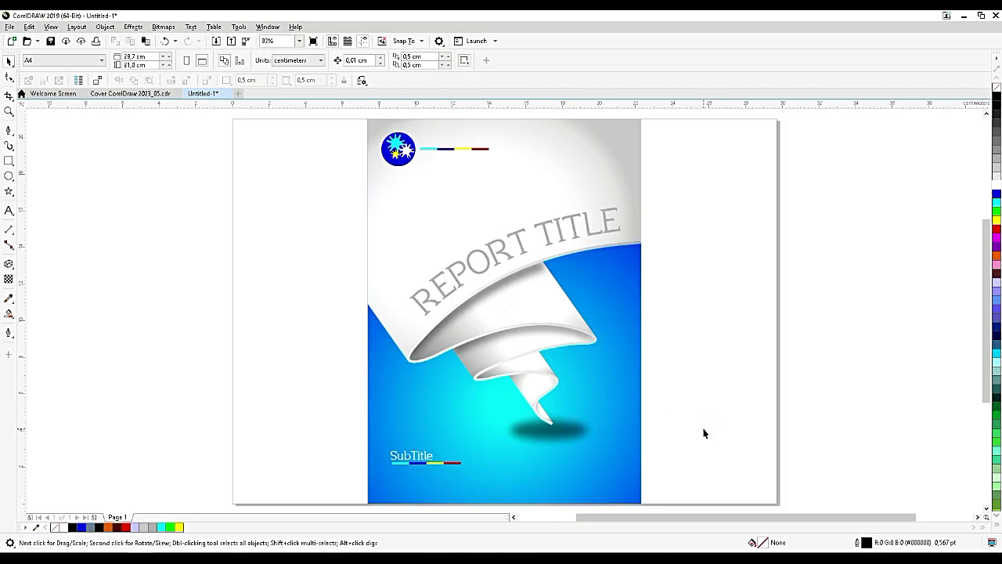